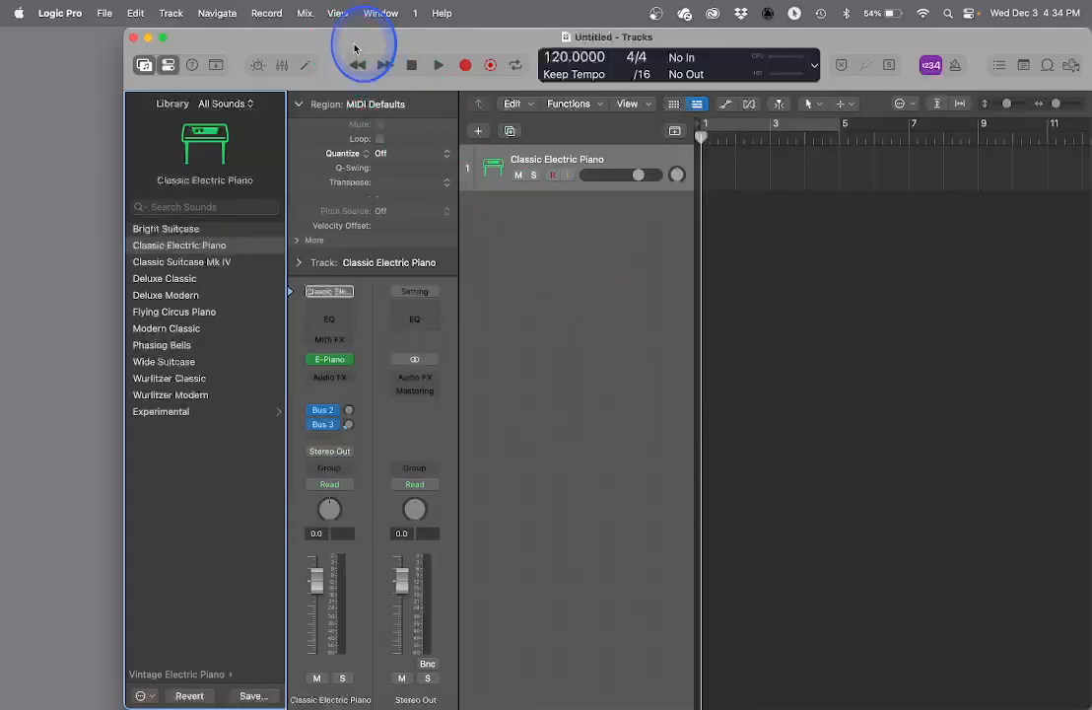
- Move the project window to the left and widen it to nearly the full screen width
left_click_drag(355, 47, 253, 44)
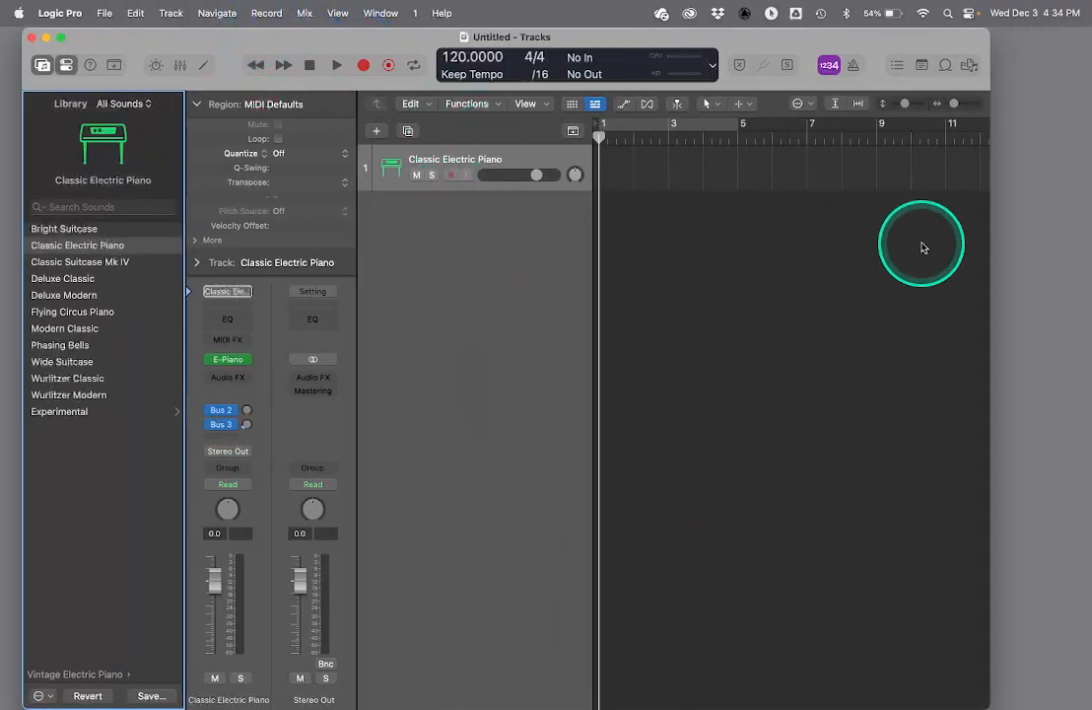
left_click(985, 279)
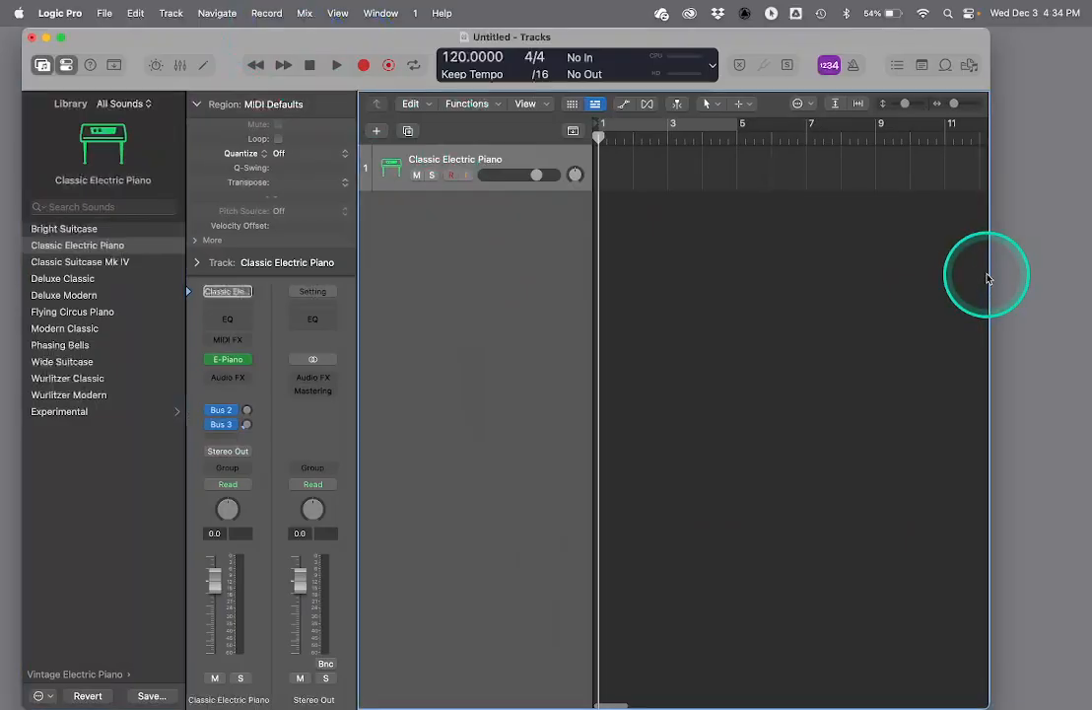
left_click_drag(989, 274, 1079, 276)
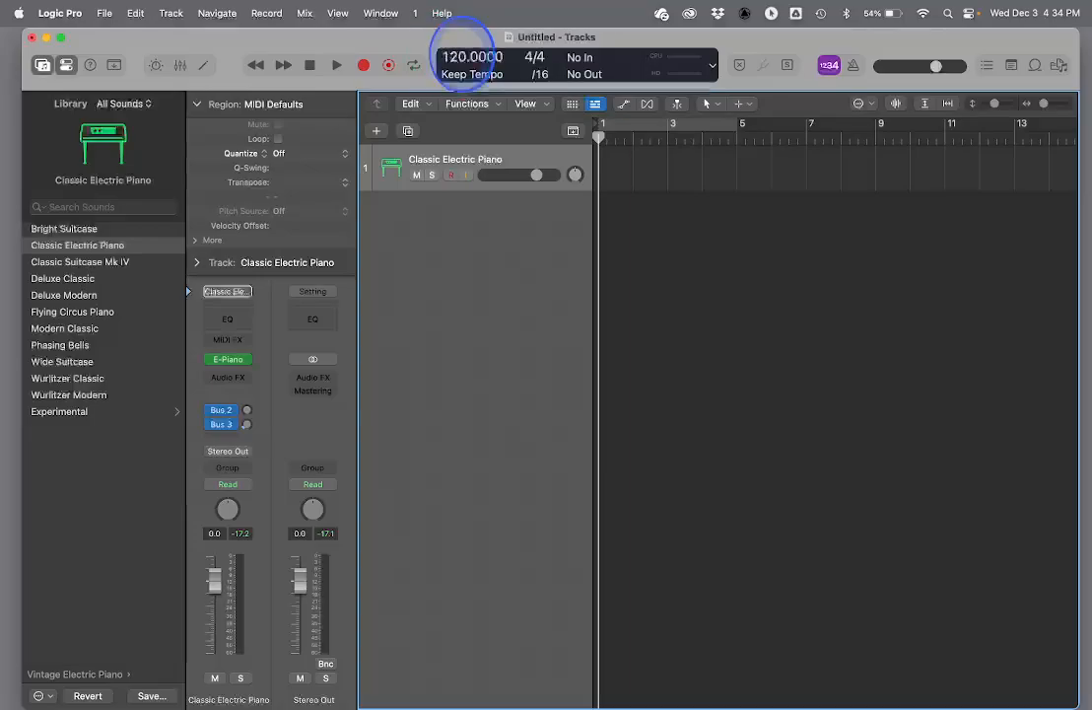
- Set the project tempo to 85 BPM
double_click(470, 56)
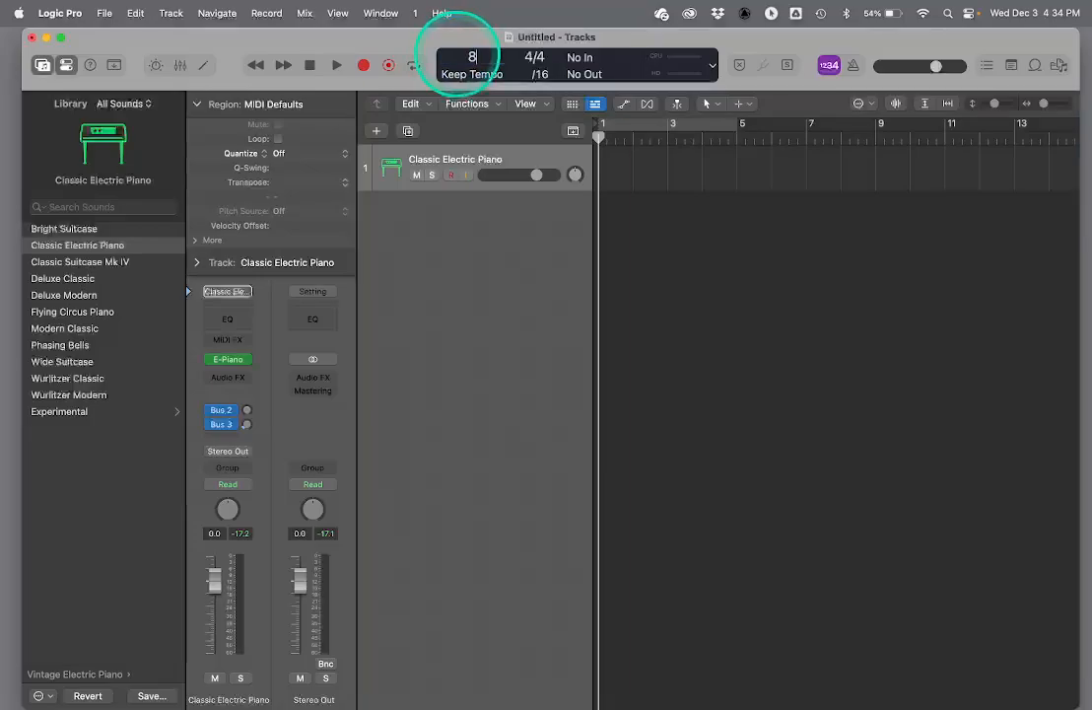
left_click(418, 292)
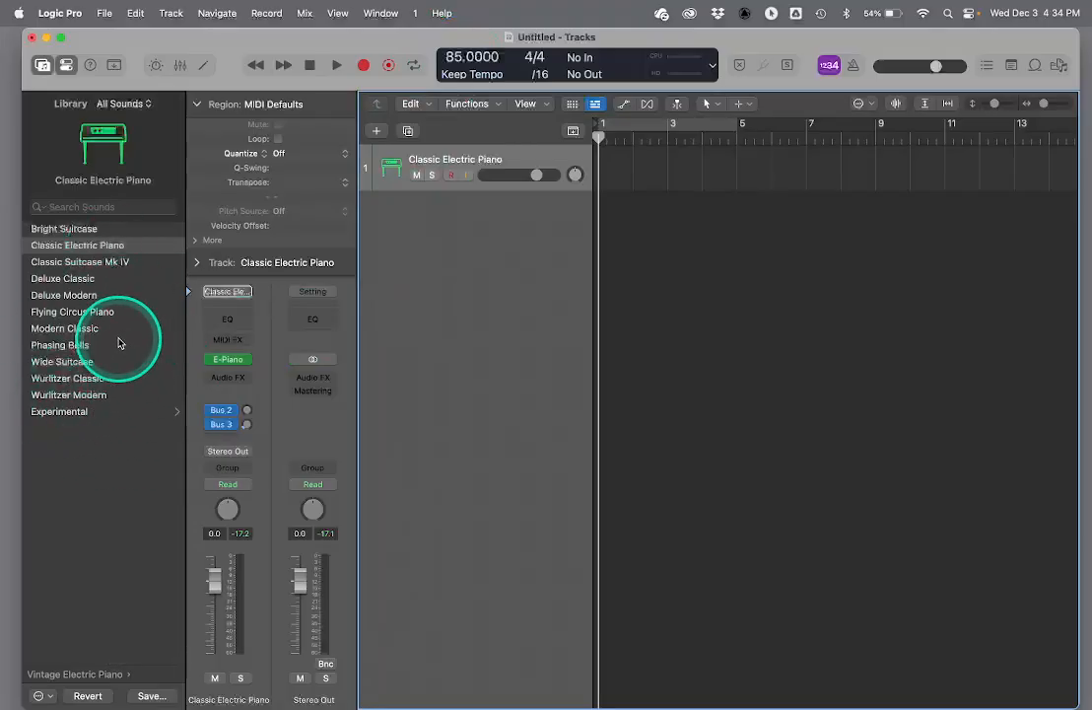
- Load the Roland TR-808 patch from the Electronic Drum Kit sounds onto the Classic Electric Piano track
scroll(120, 345, "left", 5)
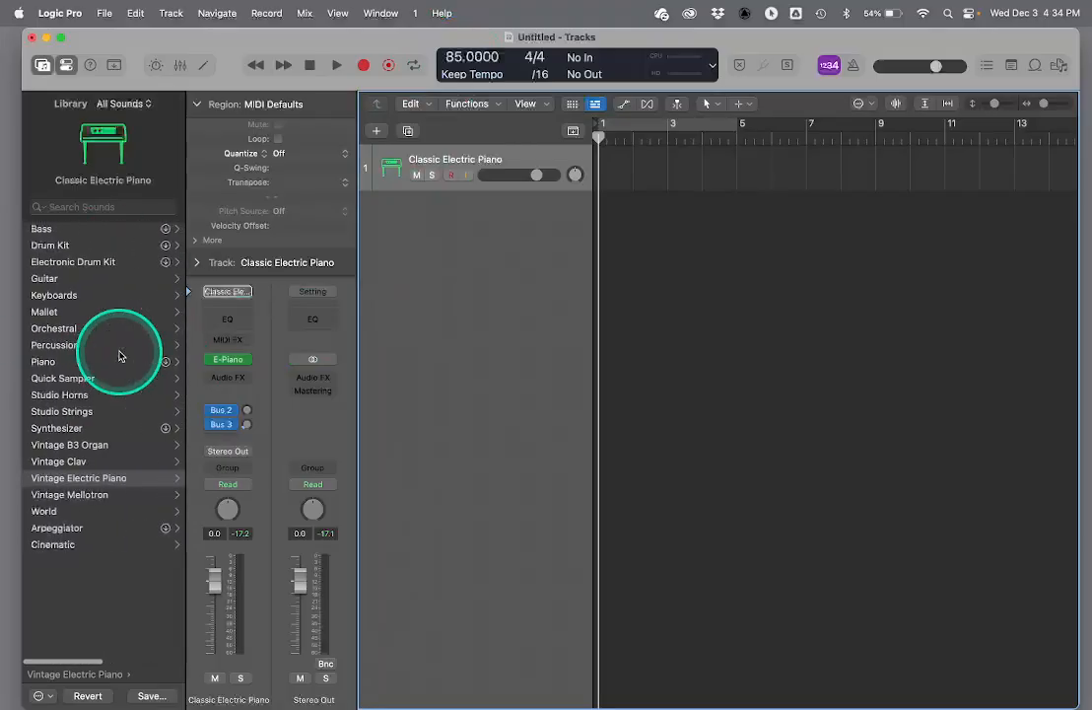
left_click(109, 262)
scroll(113, 430, "down", 20)
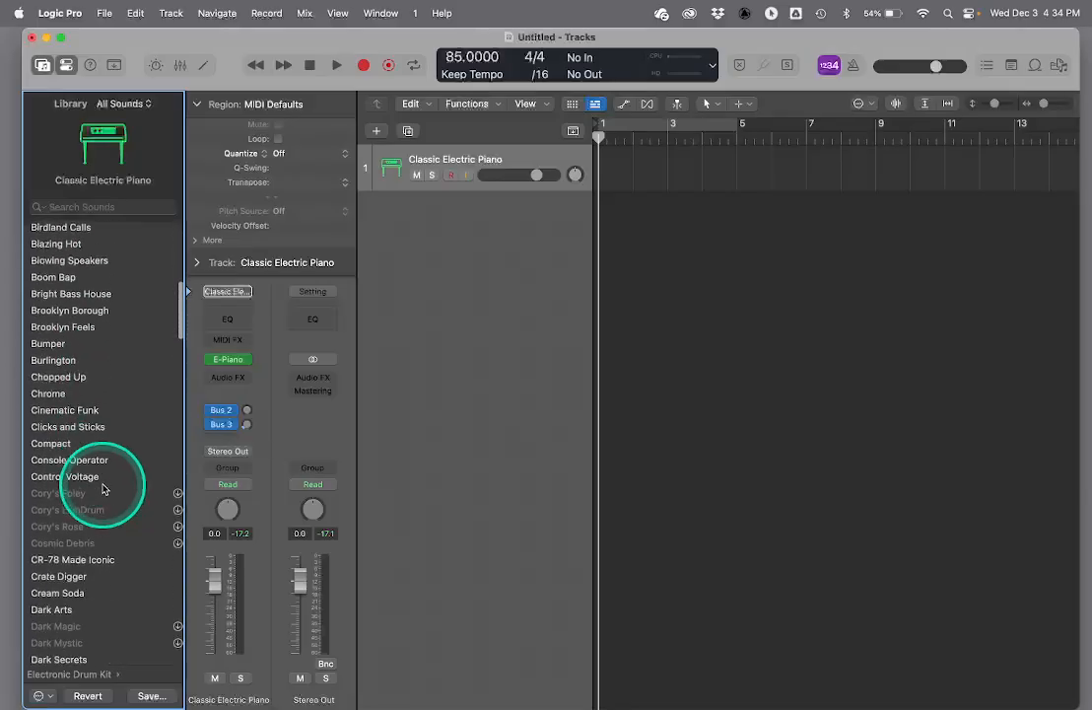
scroll(102, 487, "down", 10)
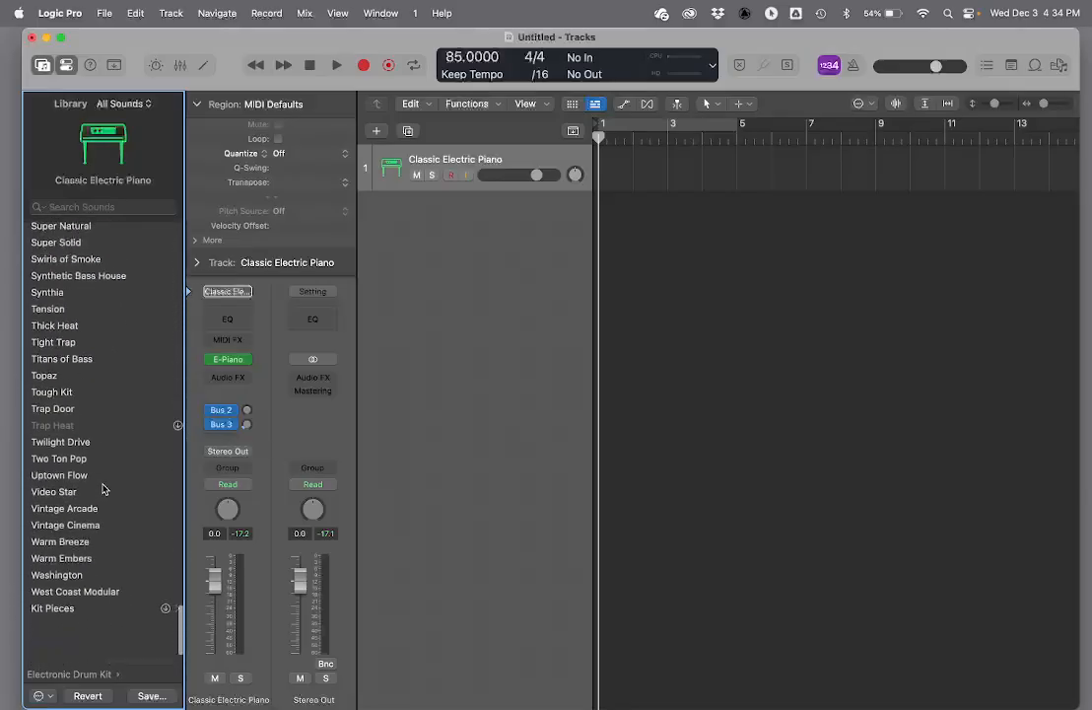
scroll(102, 487, "up", 8)
scroll(99, 355, "up", 5)
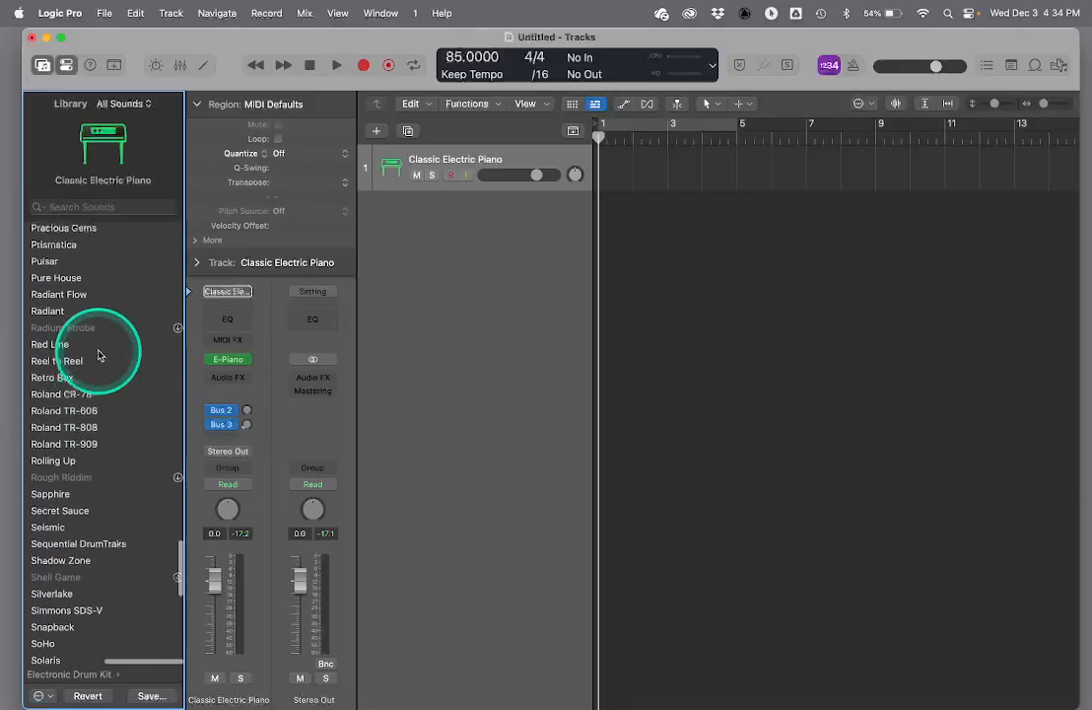
left_click(84, 427)
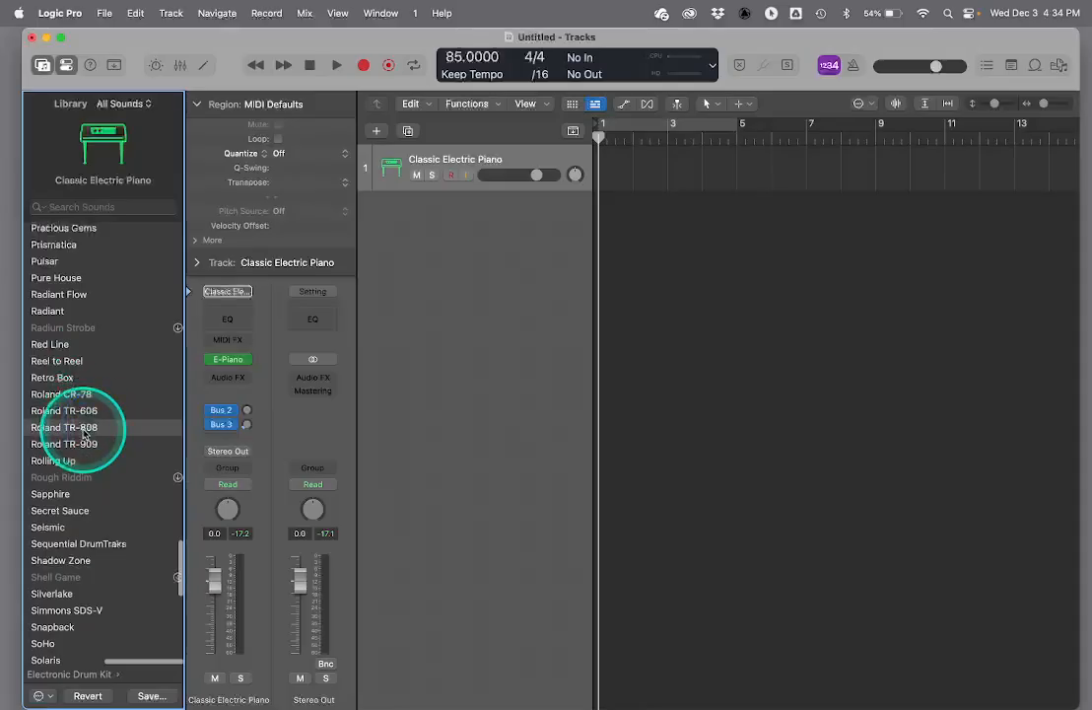
- Increase the Roland TR-808 track's height and create an empty MIDI region at bar 1
left_click(535, 162)
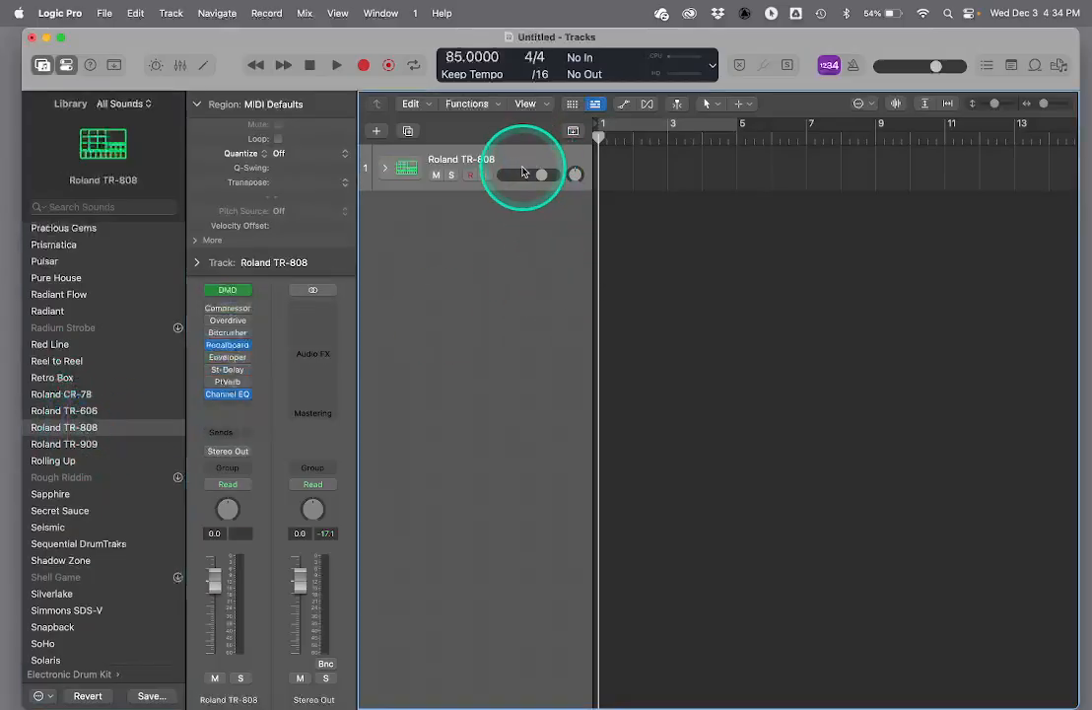
left_click_drag(495, 189, 495, 251)
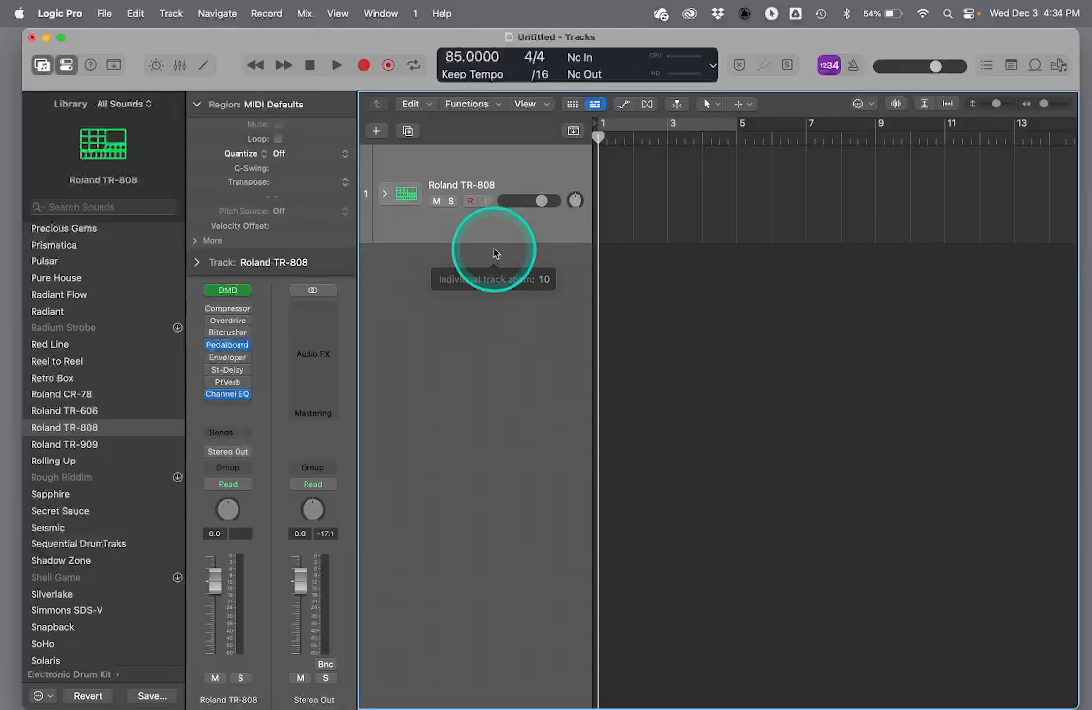
right_click(633, 193)
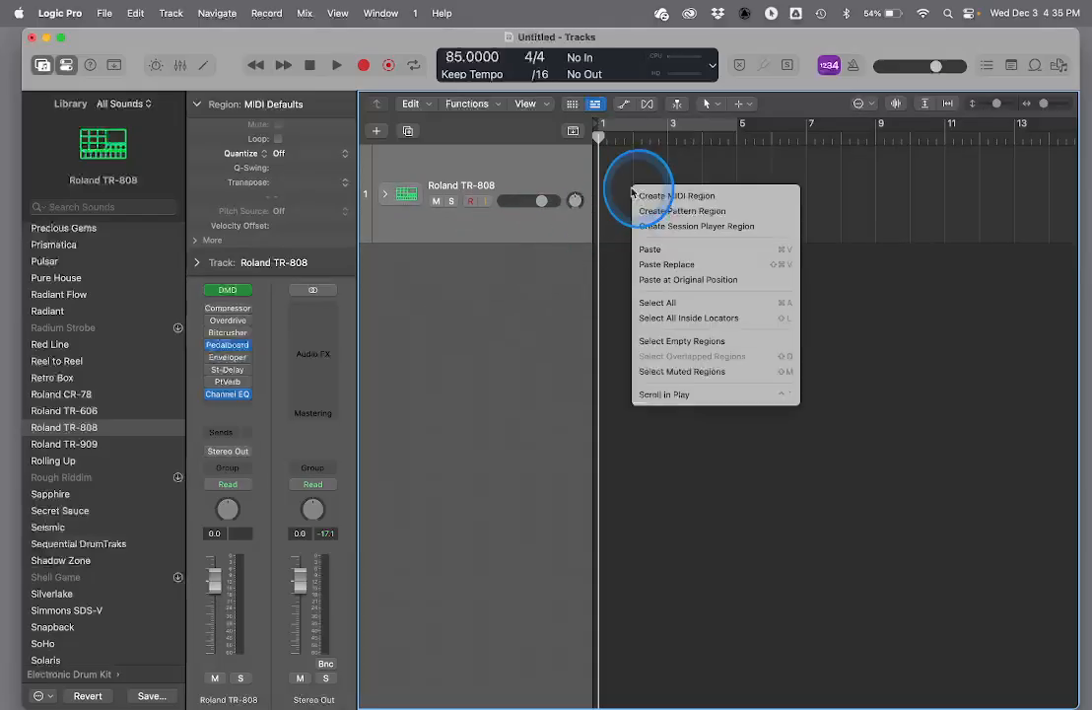
left_click(639, 195)
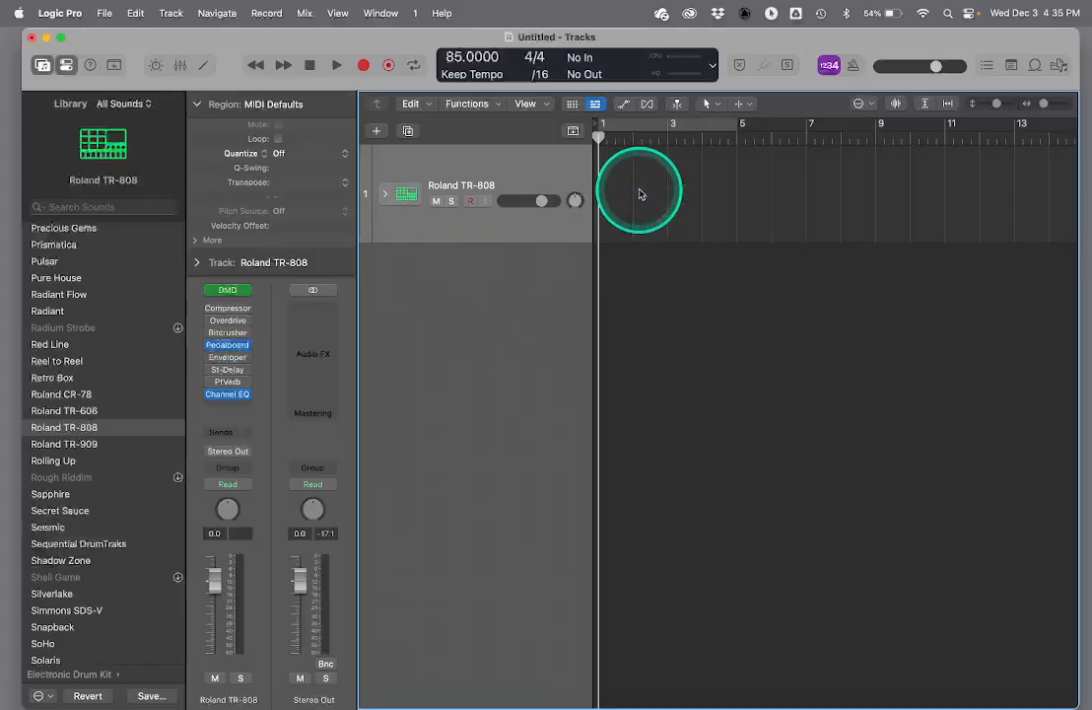
- Open the new region in the Piano Roll and enlarge the editor to show the drum note rows
double_click(616, 155)
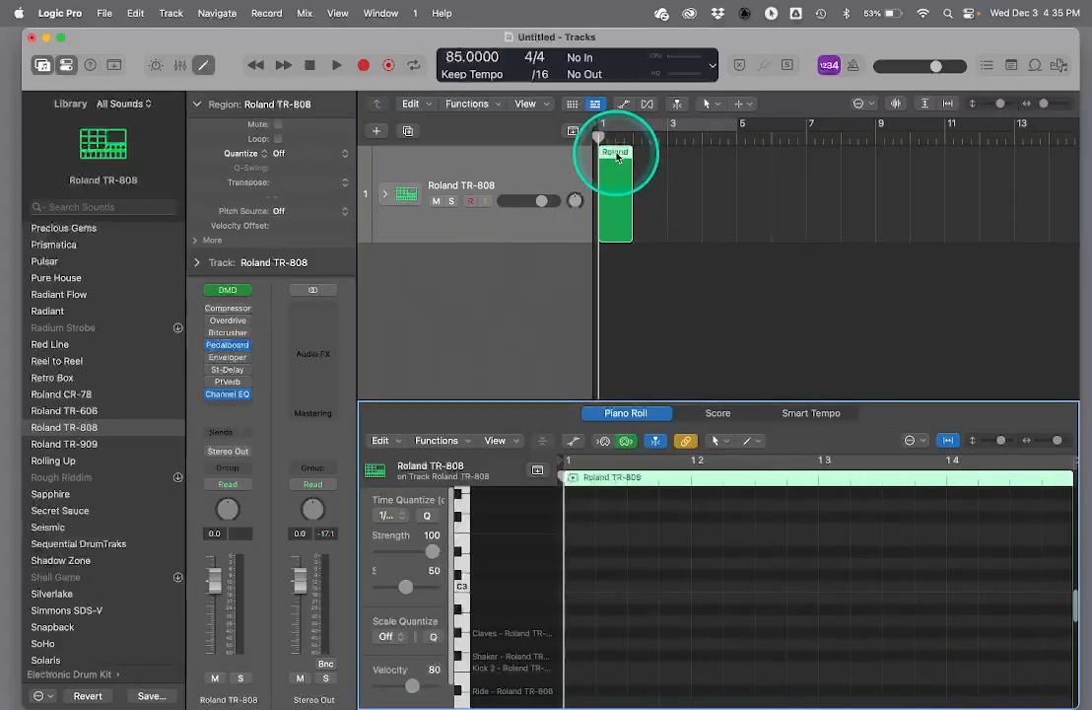
double_click(575, 399)
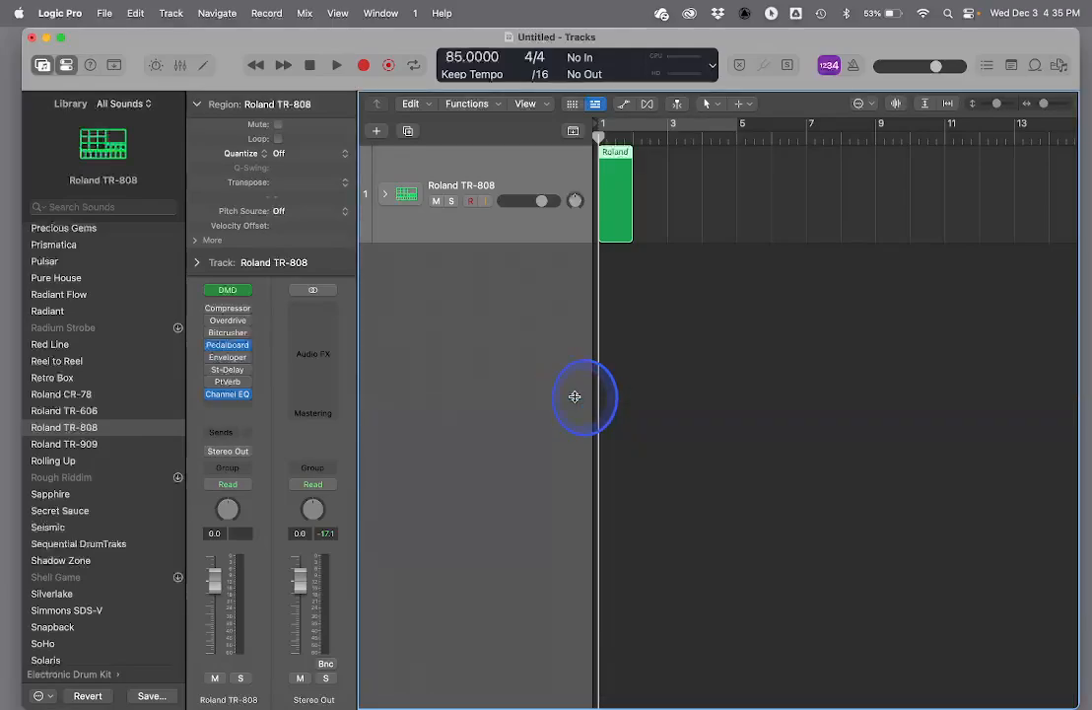
double_click(612, 154)
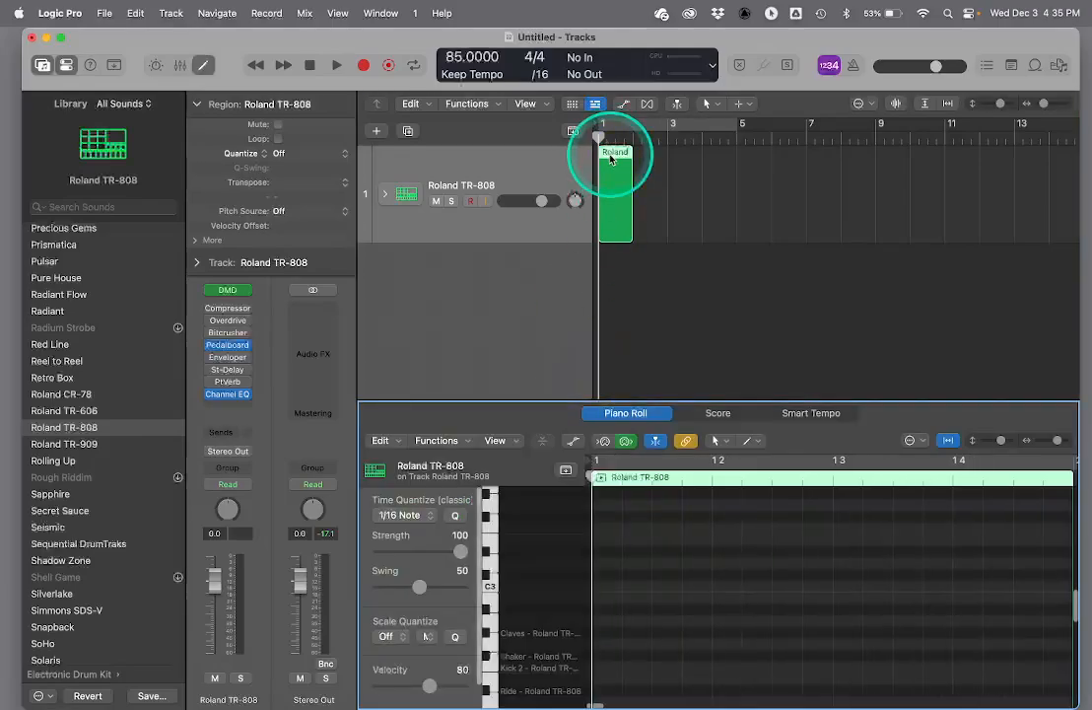
left_click_drag(515, 401, 516, 260)
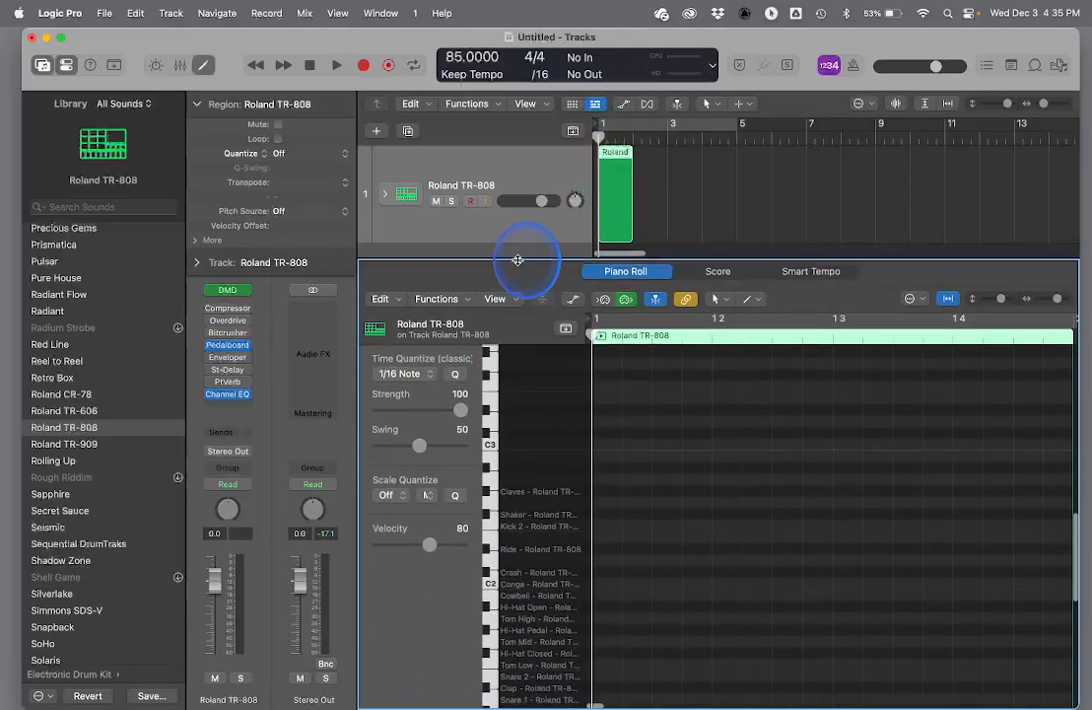
scroll(610, 459, "up", 2)
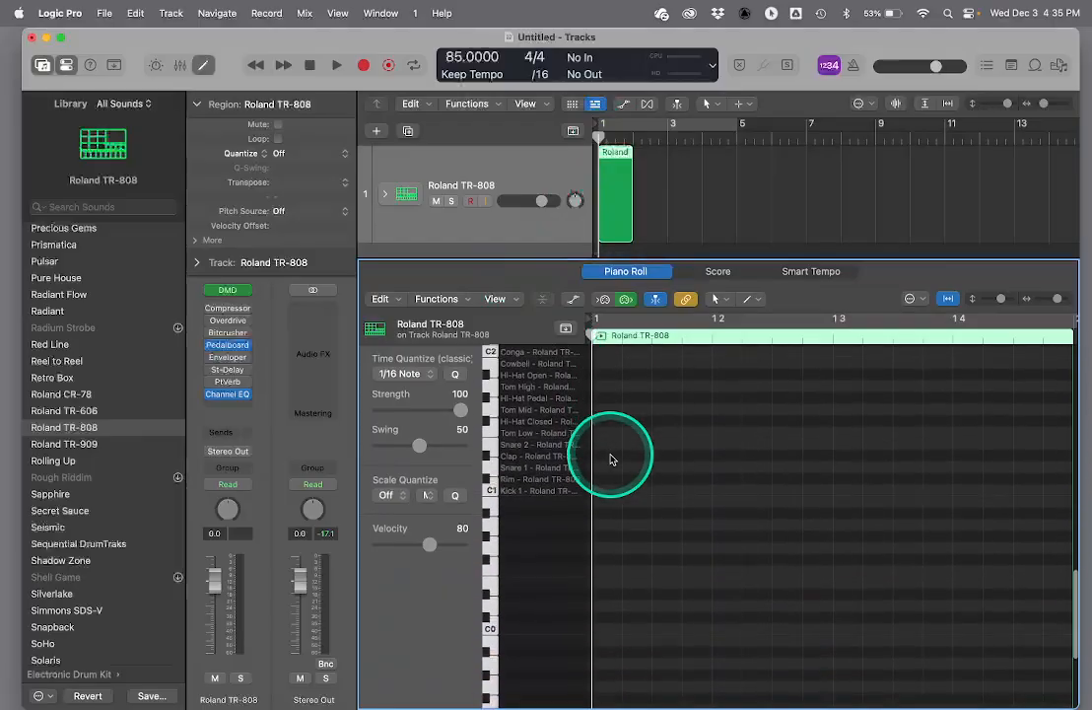
- Add Kick 1 notes on beats 1 and 3 and Snare 1 notes on beats 2 and 4
left_click(608, 582)
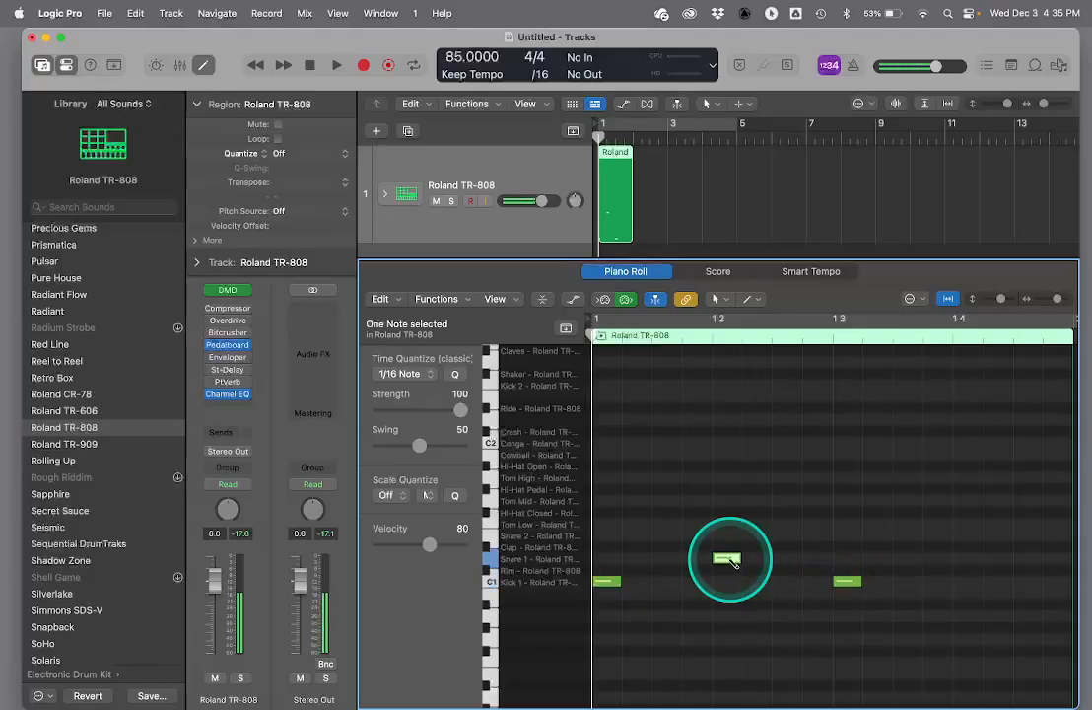
left_click(968, 558)
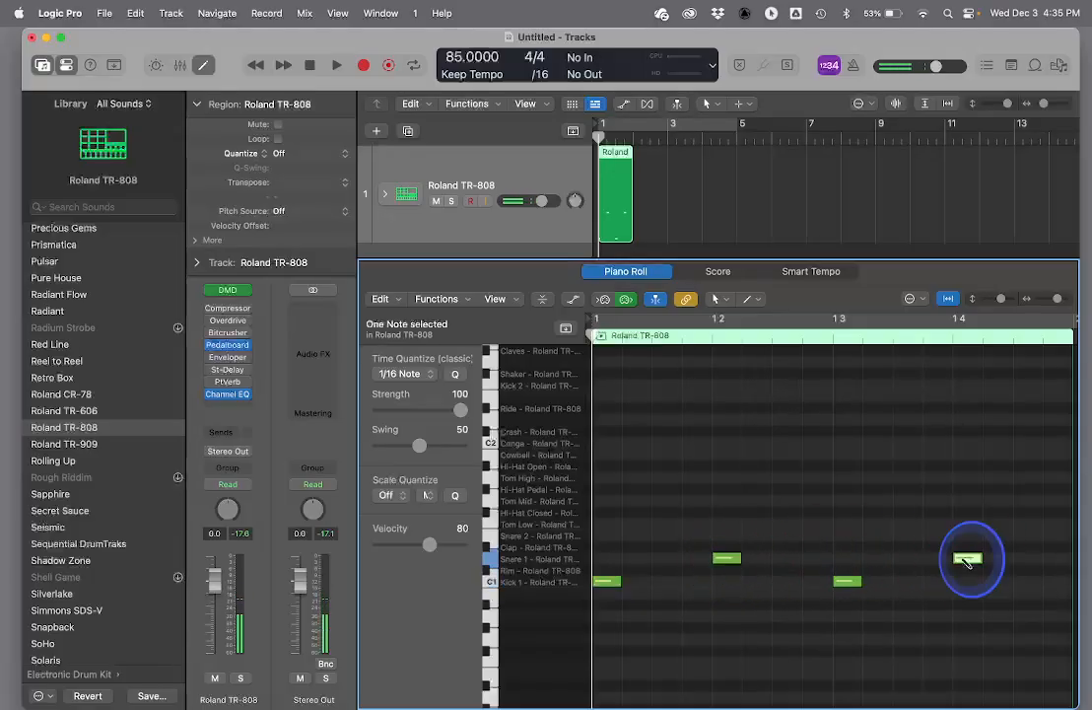
- Add eight closed hi-hat notes on every eighth note across the bar
left_click(607, 512)
left_click(666, 511)
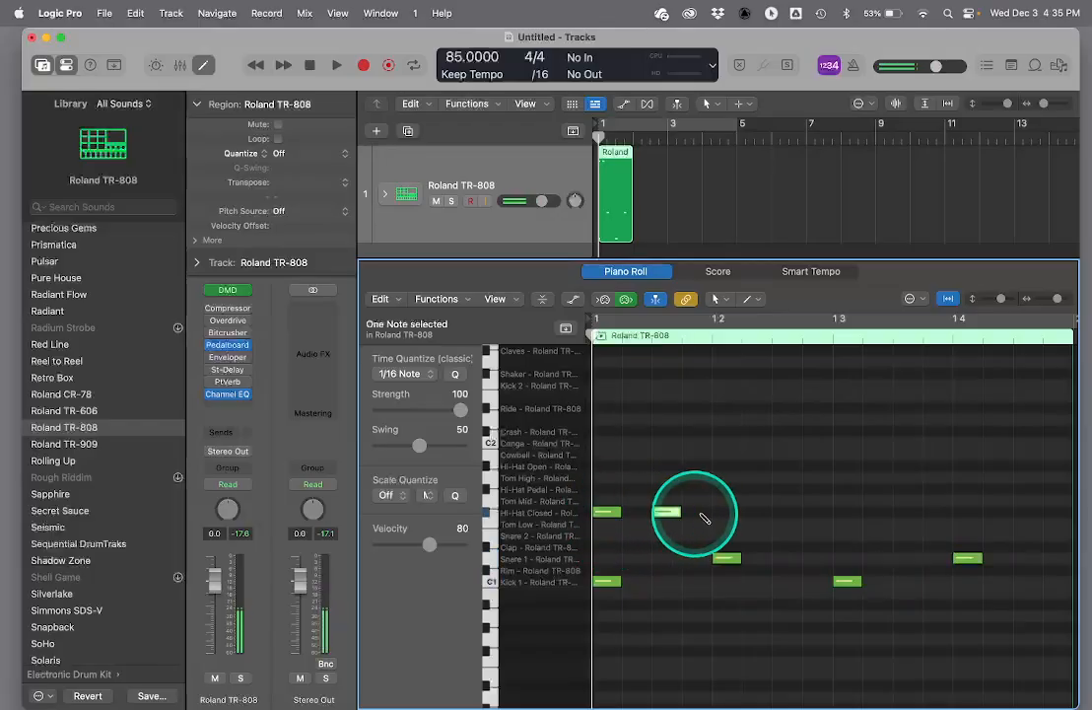
left_click(727, 511)
left_click(846, 512)
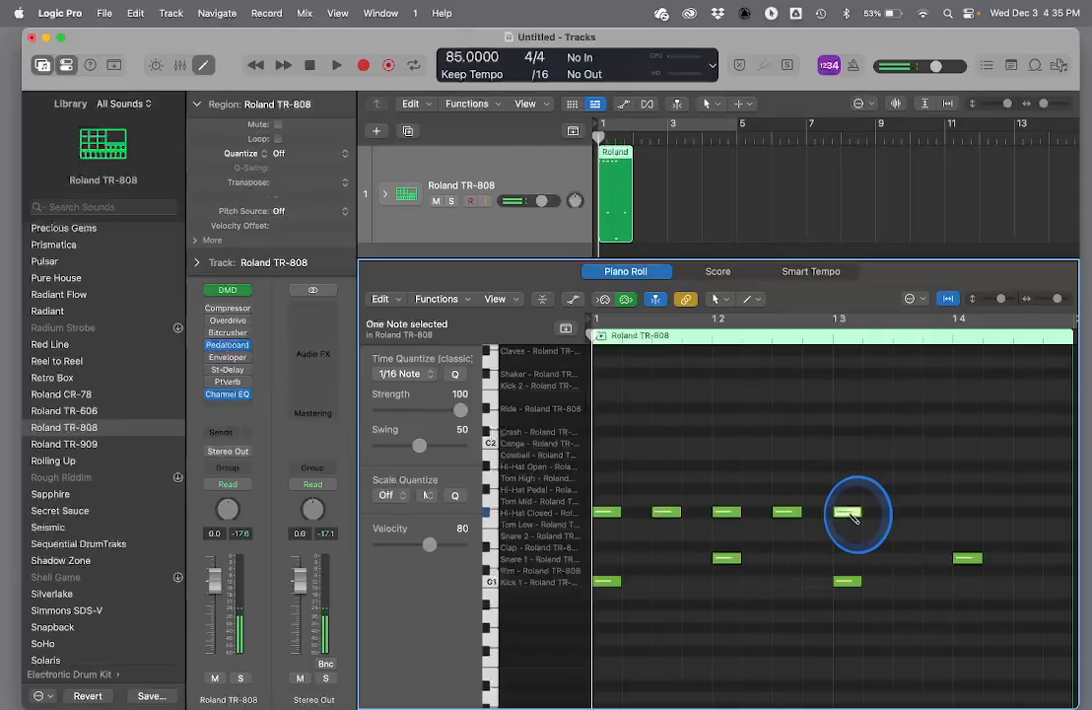
left_click(907, 512)
left_click(967, 512)
left_click(1028, 512)
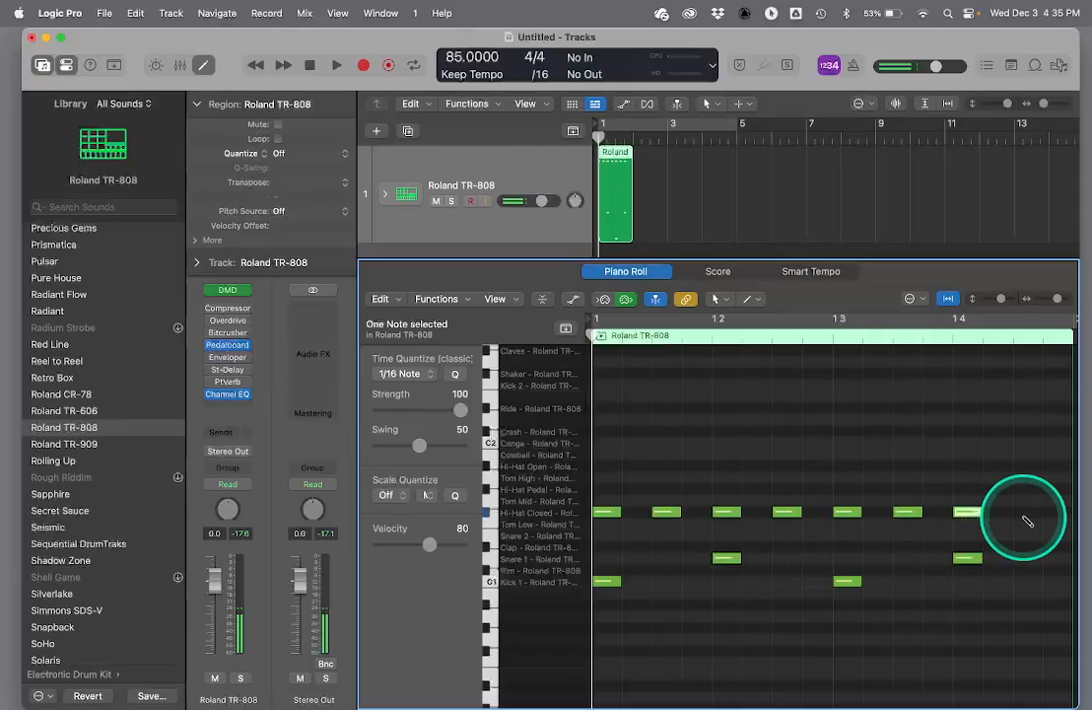
- Loop playback of the region and add Kick 1 notes one sixteenth before beat 3 and an eighth after beat 4
left_click(601, 341)
key("space")
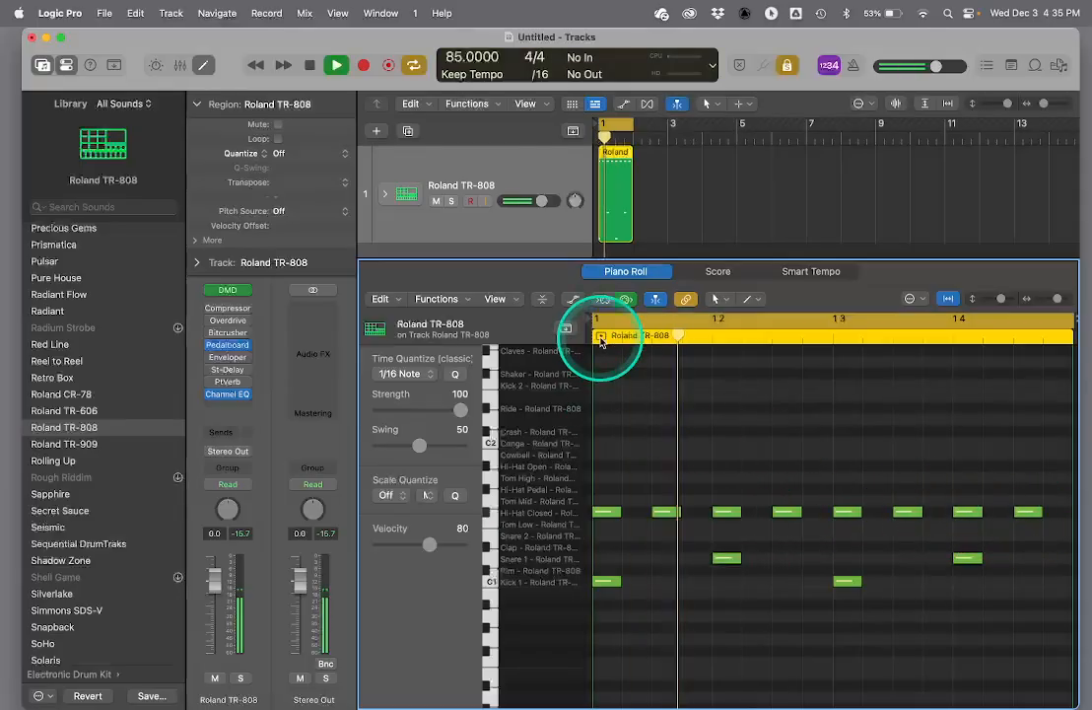
left_click(826, 582)
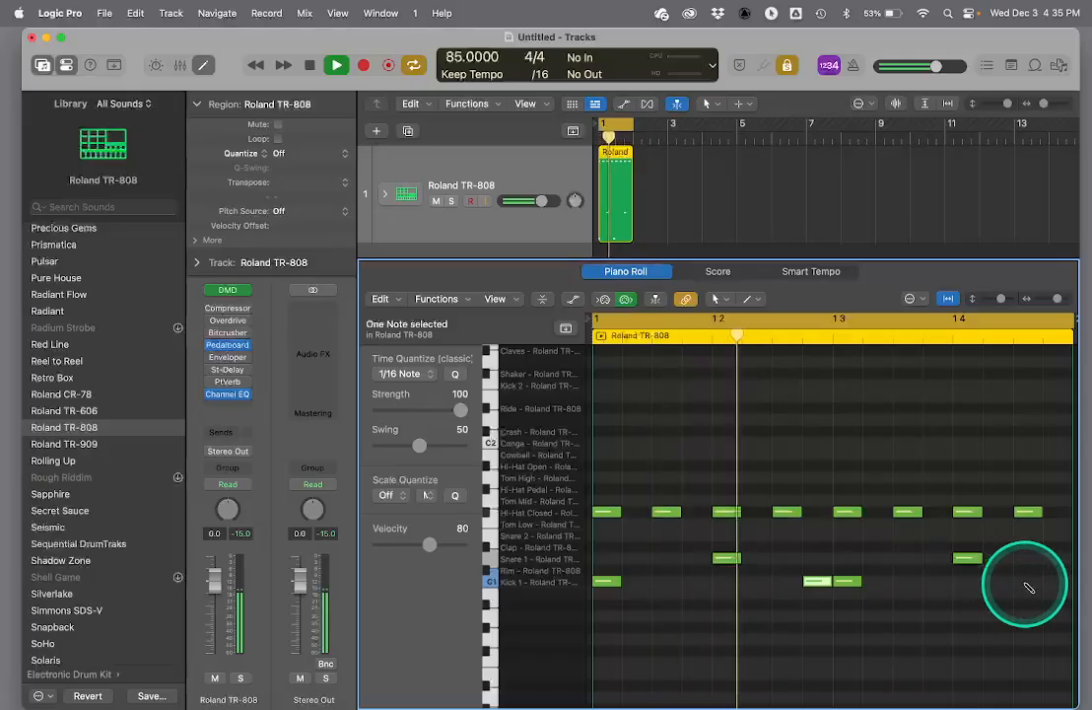
left_click(1025, 584)
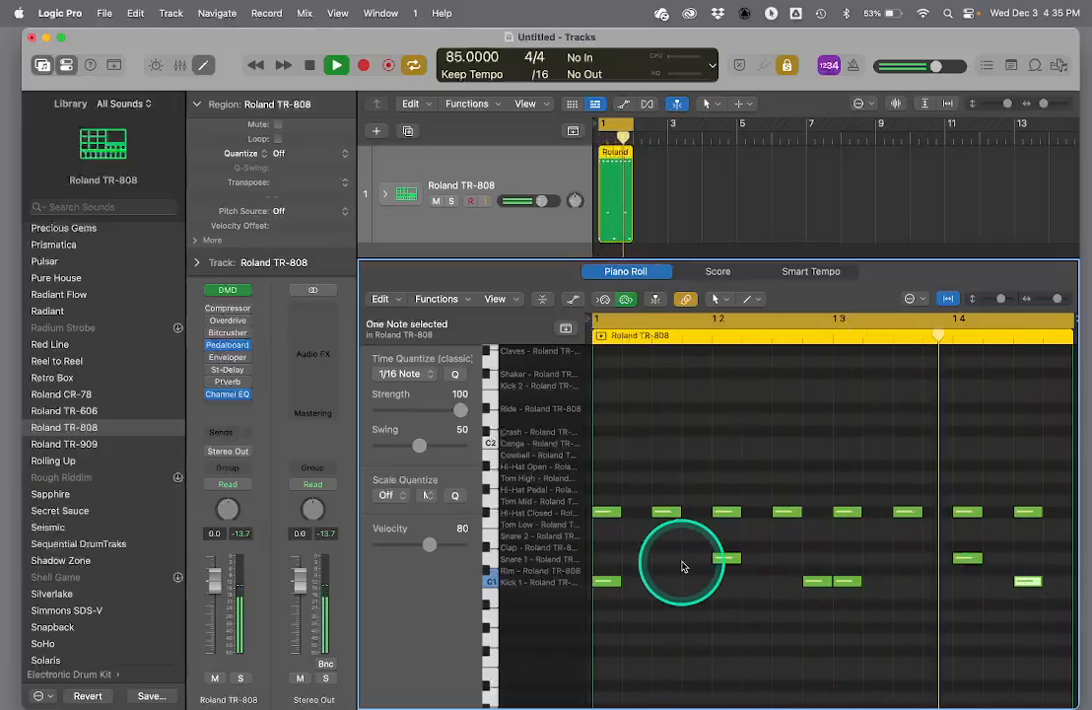
- Fill beat 2 with sixteenth-note closed hi-hats and move the bar's last closed hi-hat note up to Hi-Hat Open
left_click(758, 513)
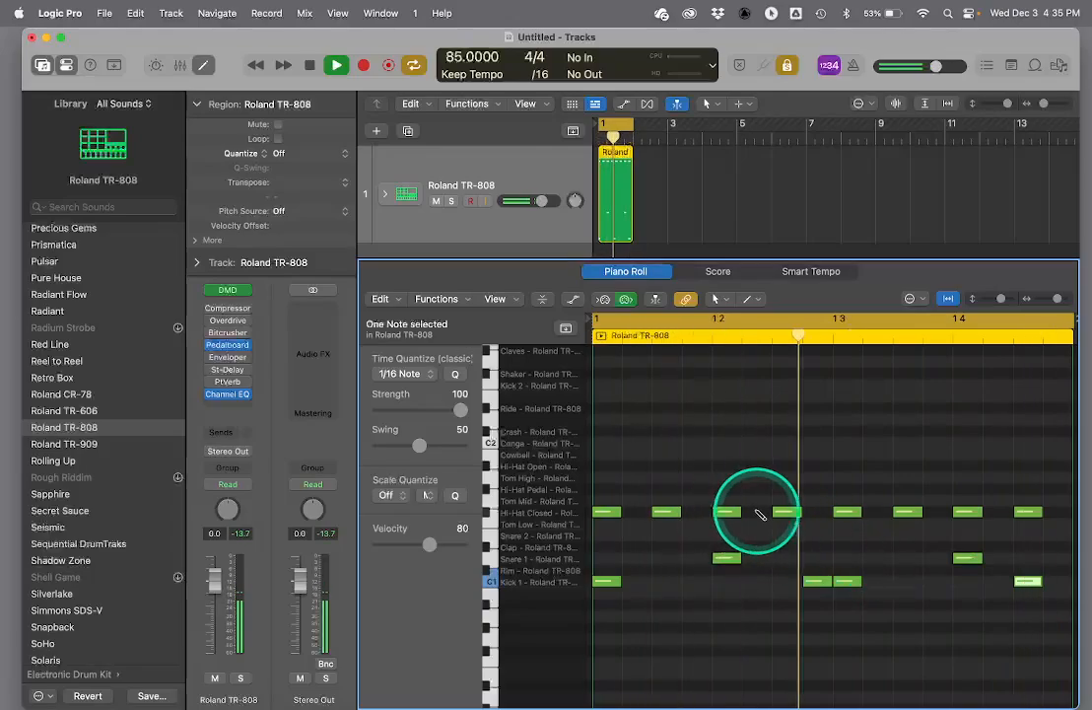
left_click(819, 513)
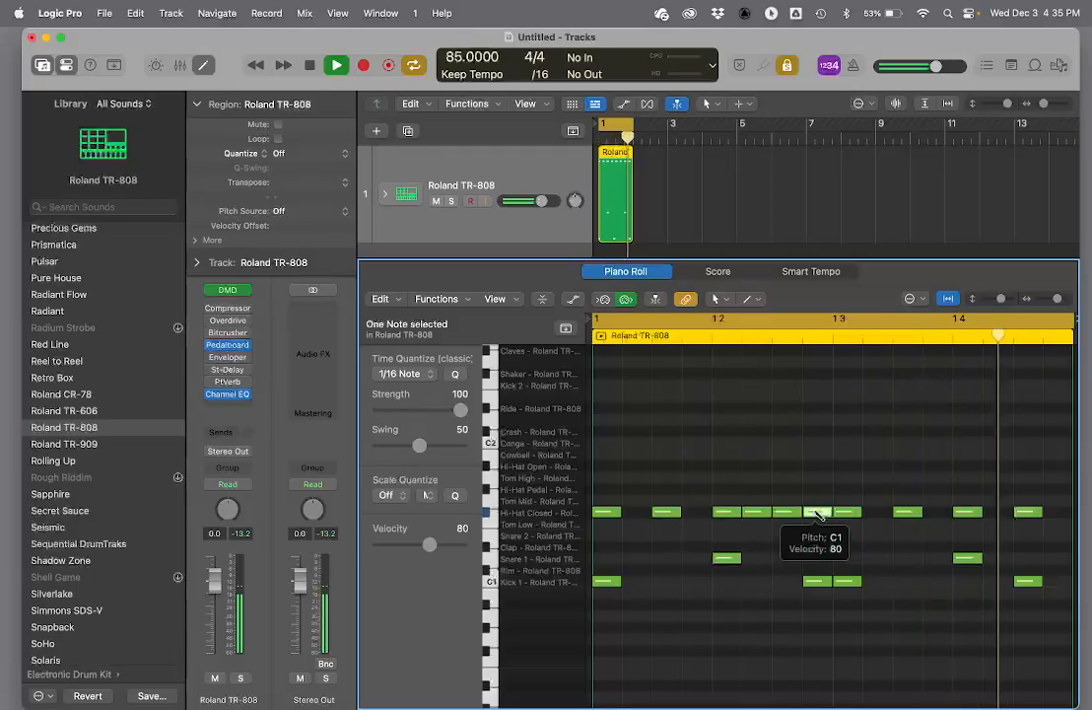
left_click(1030, 512)
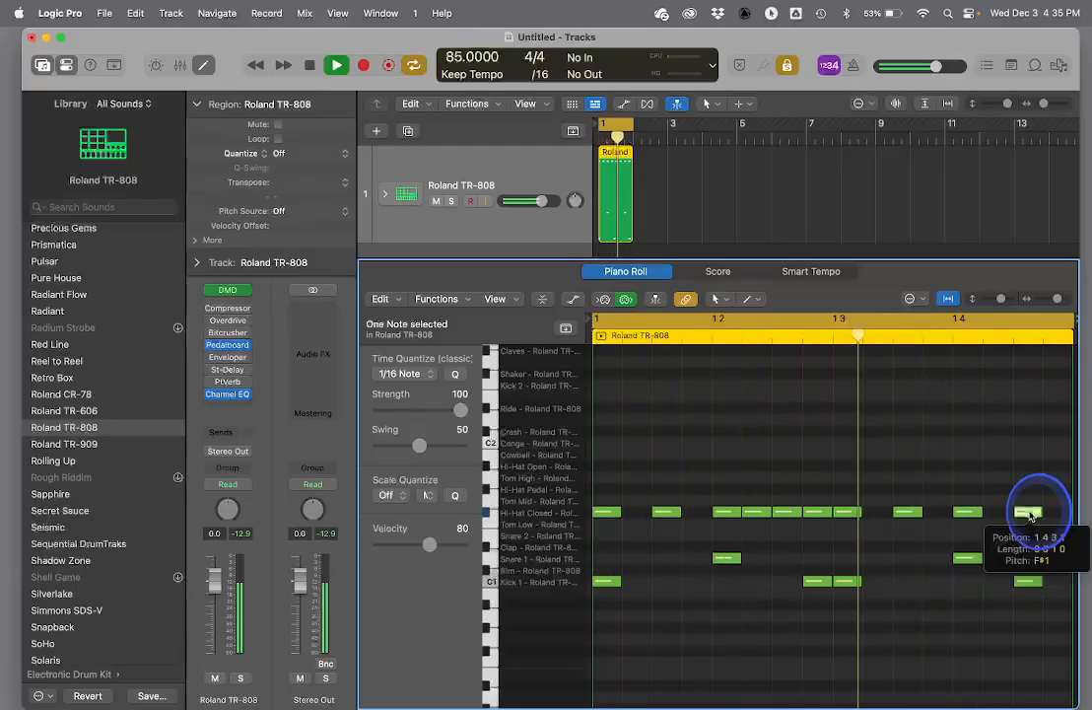
left_click_drag(1030, 512, 1028, 469)
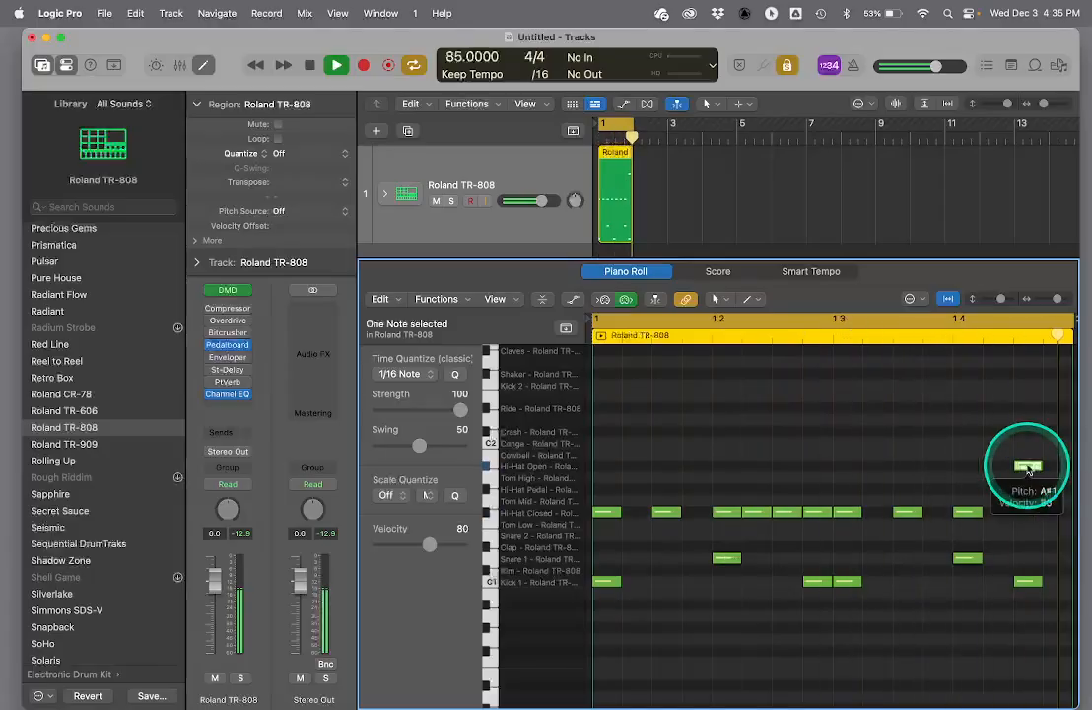
left_click(306, 67)
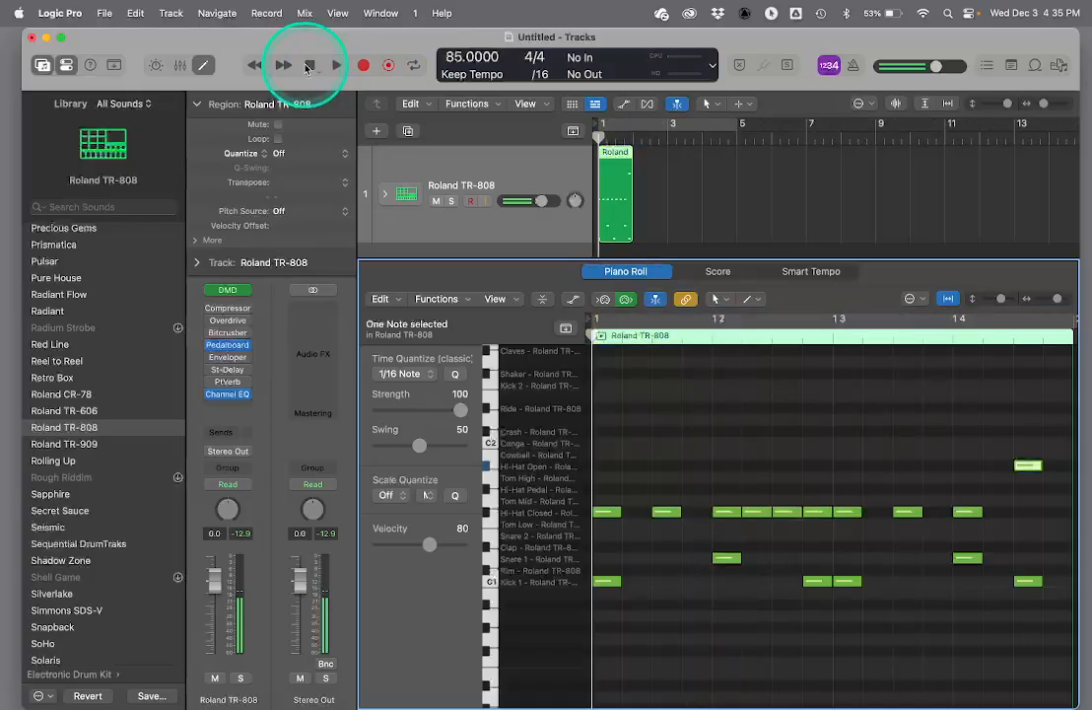
- Shrink the Piano Roll and loop the one-bar drum region out to bar 9
left_click_drag(440, 260, 455, 430)
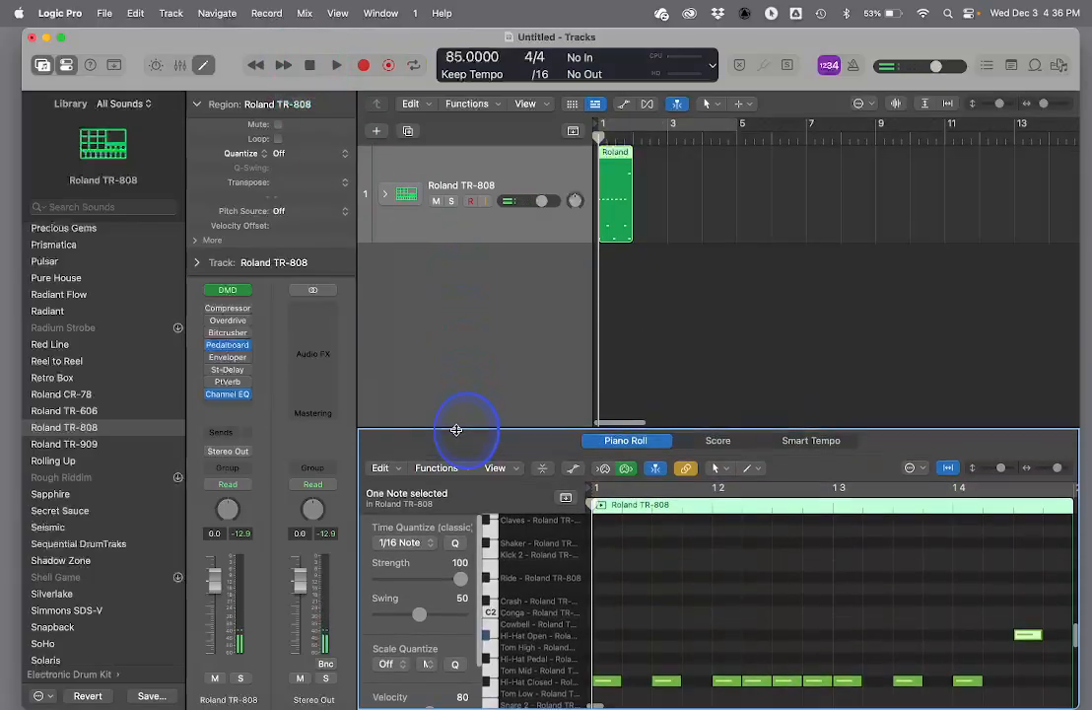
left_click_drag(638, 183, 878, 184)
- Add a software instrument track below the Roland TR-808 track and increase its height
left_click(453, 310)
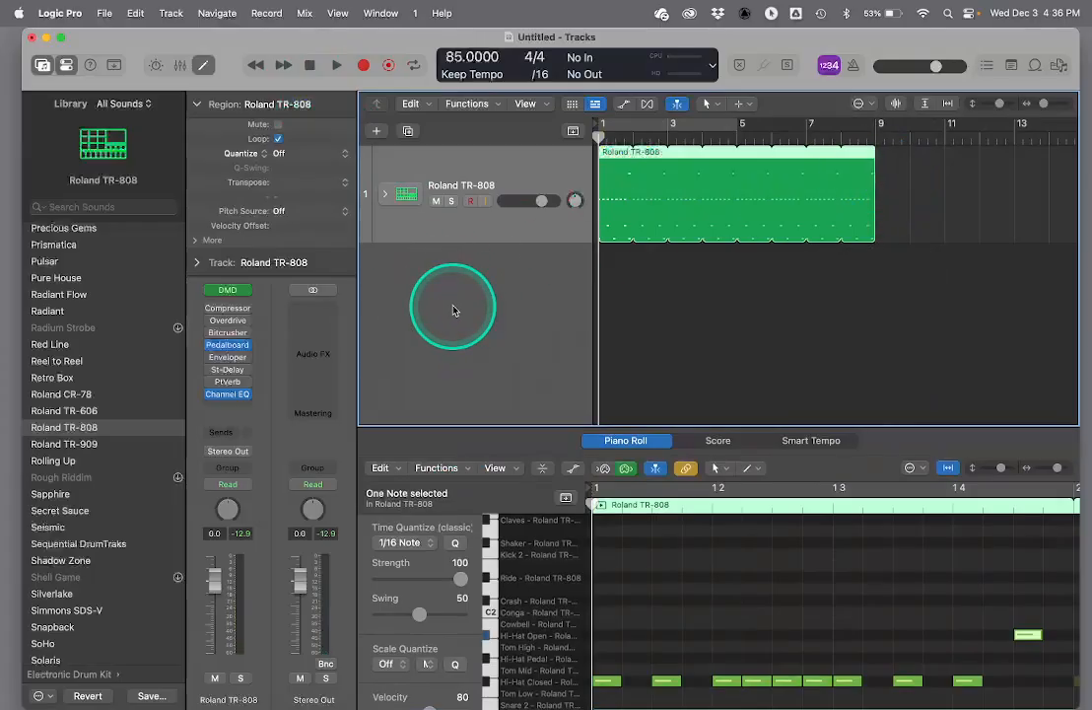
right_click(453, 310)
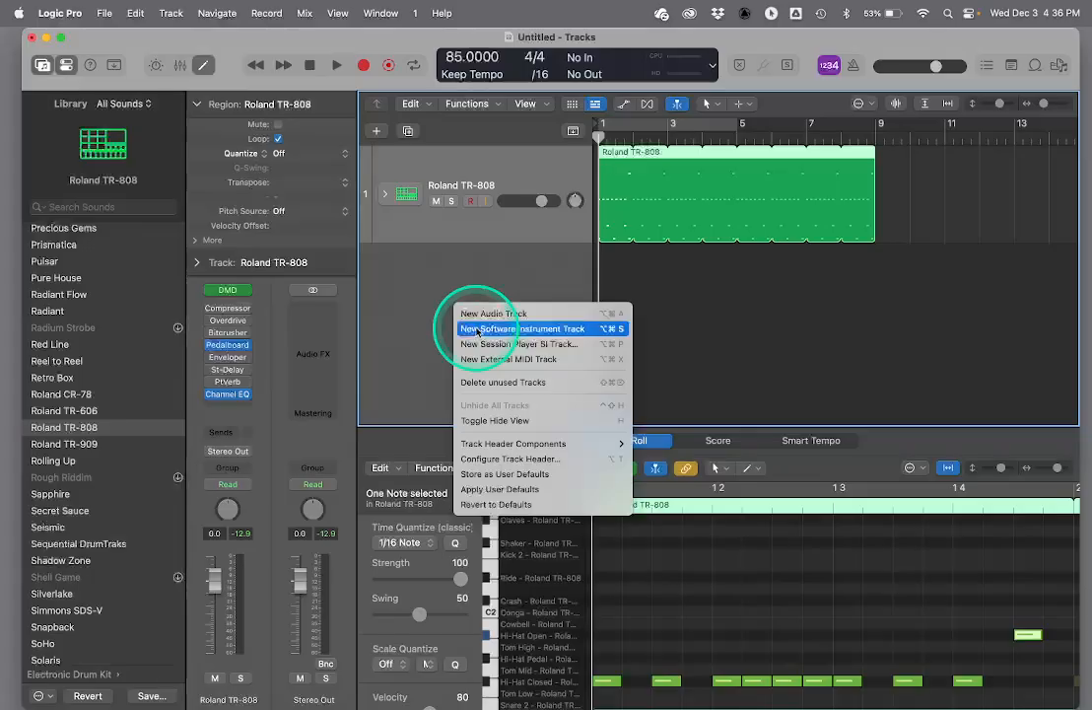
left_click(478, 329)
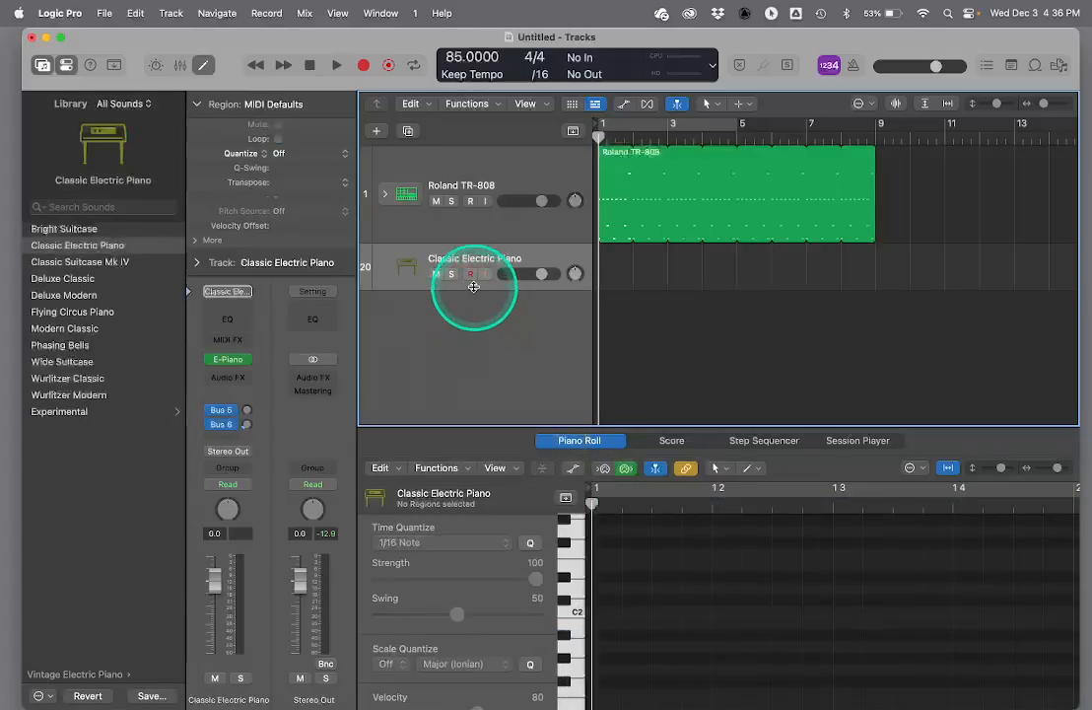
left_click_drag(473, 286, 478, 330)
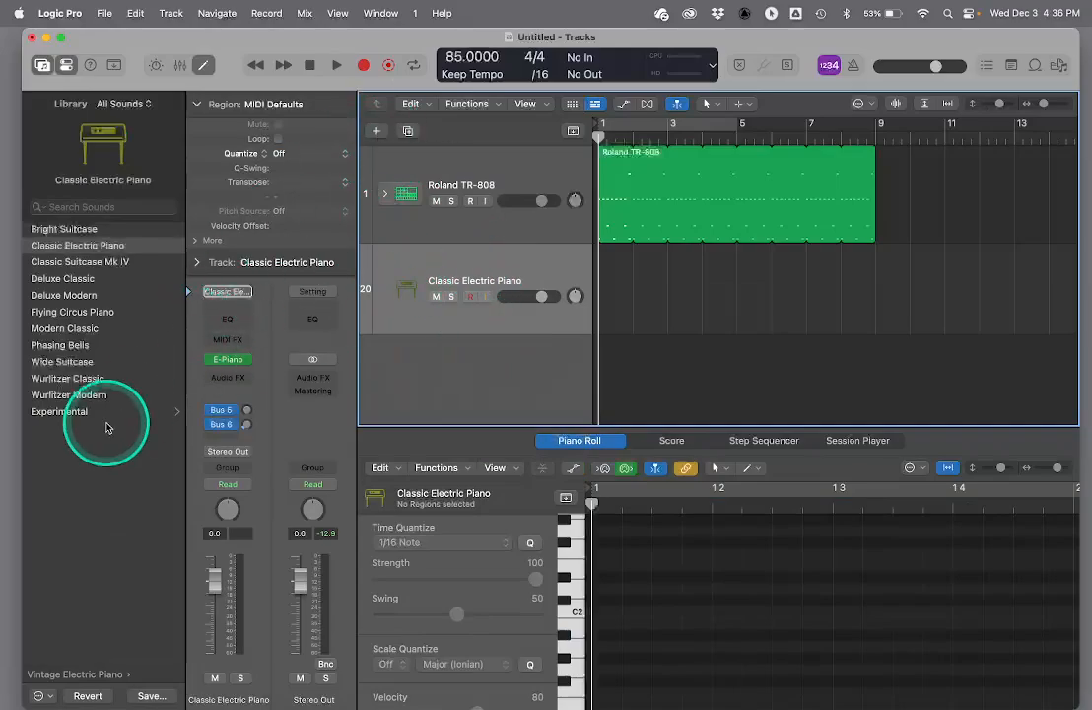
- Load the Astro Funk patch from the Synthesizer Bass sounds onto the new instrument track
scroll(86, 450, "left", 5)
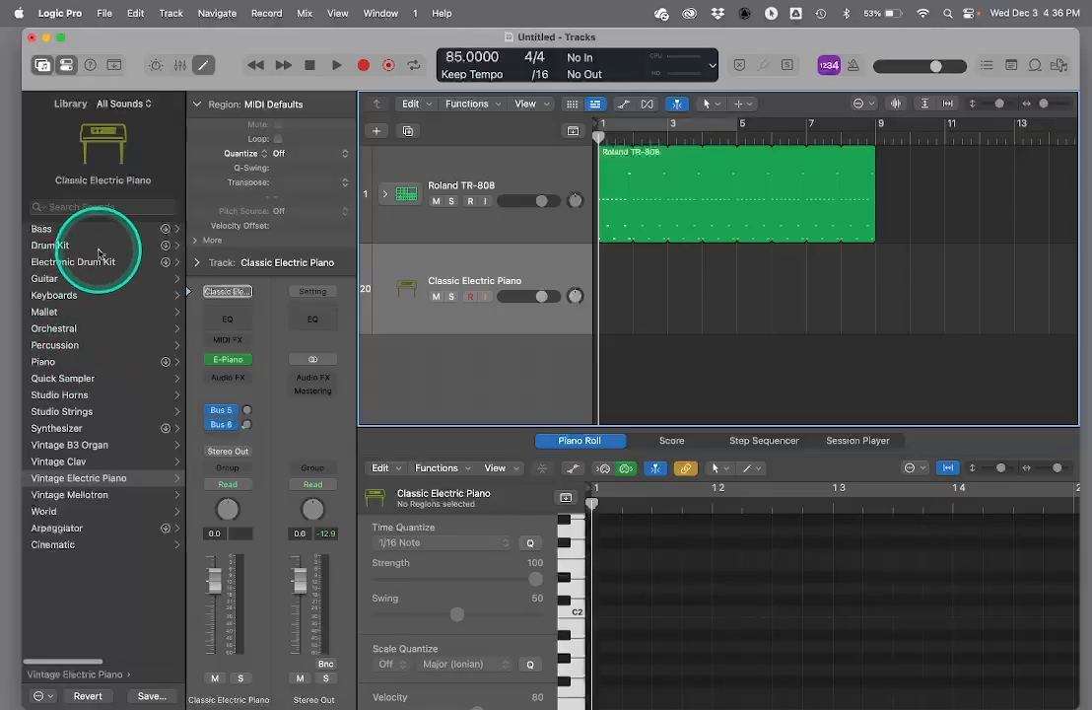
left_click(42, 229)
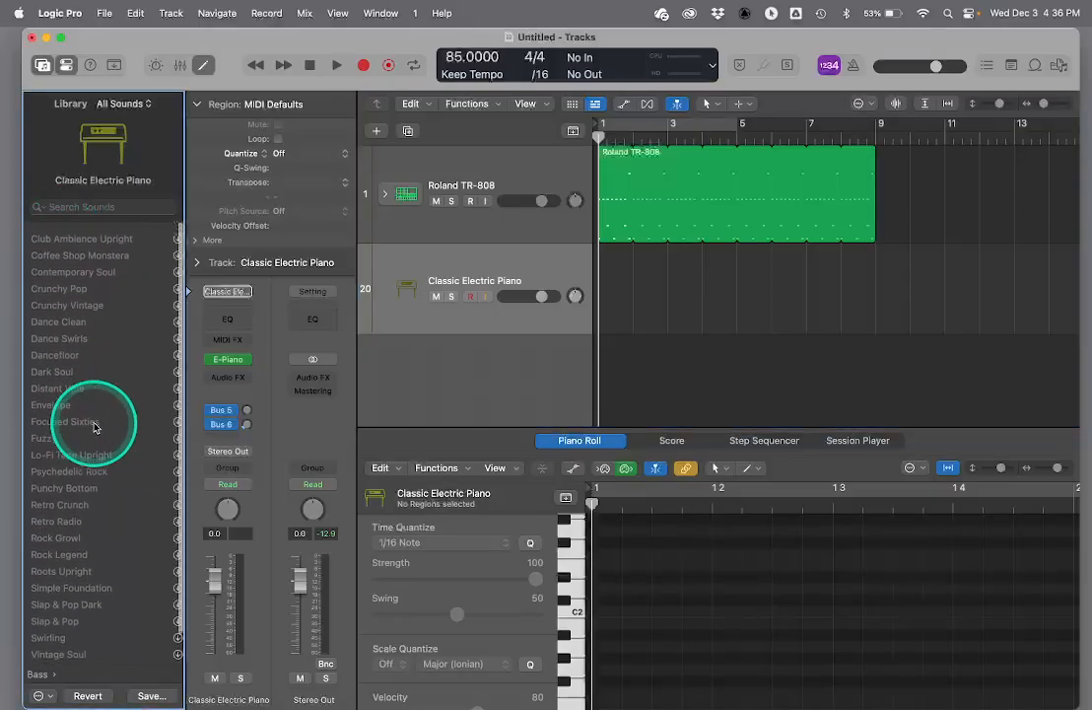
scroll(96, 623, "left", 5)
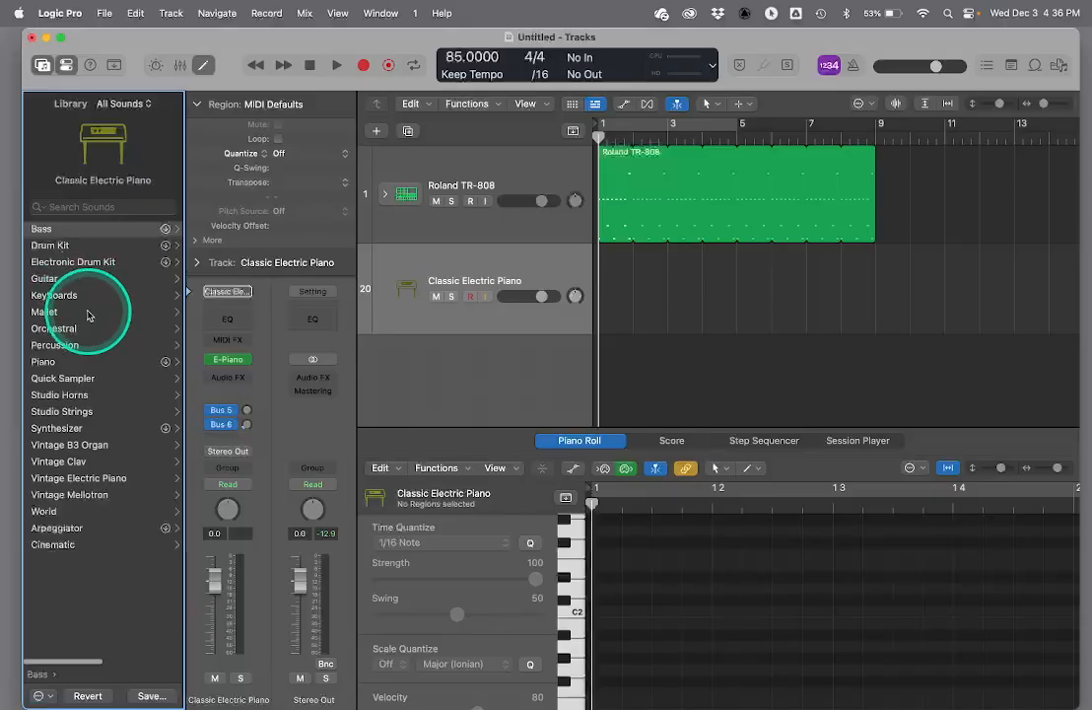
left_click(82, 432)
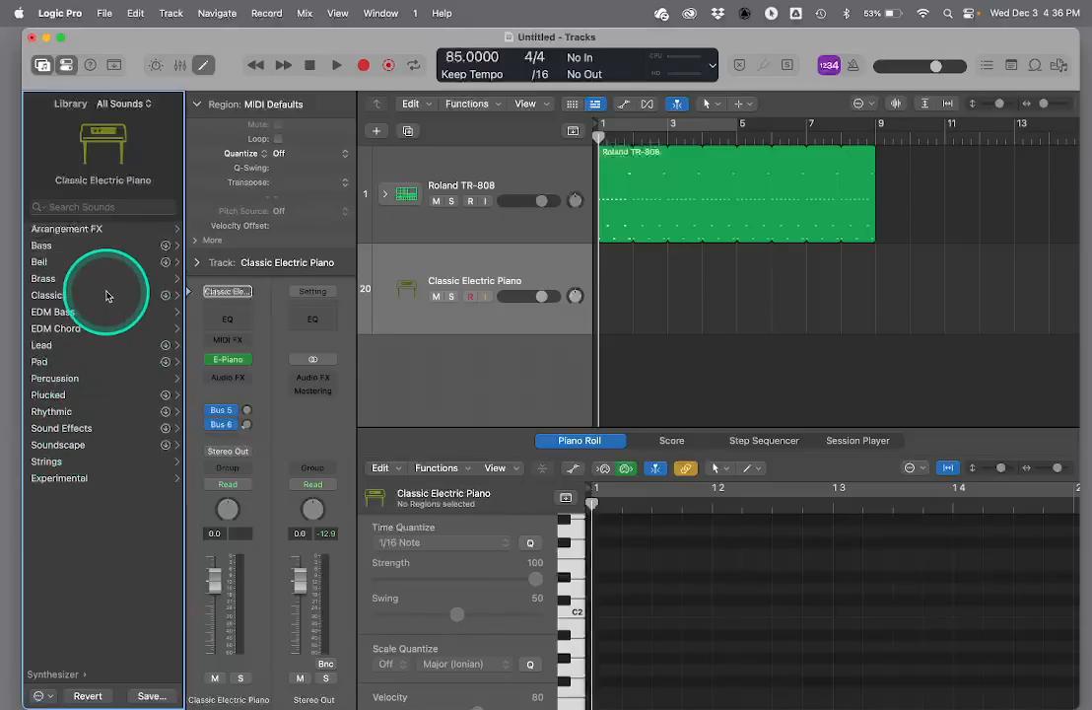
left_click(83, 246)
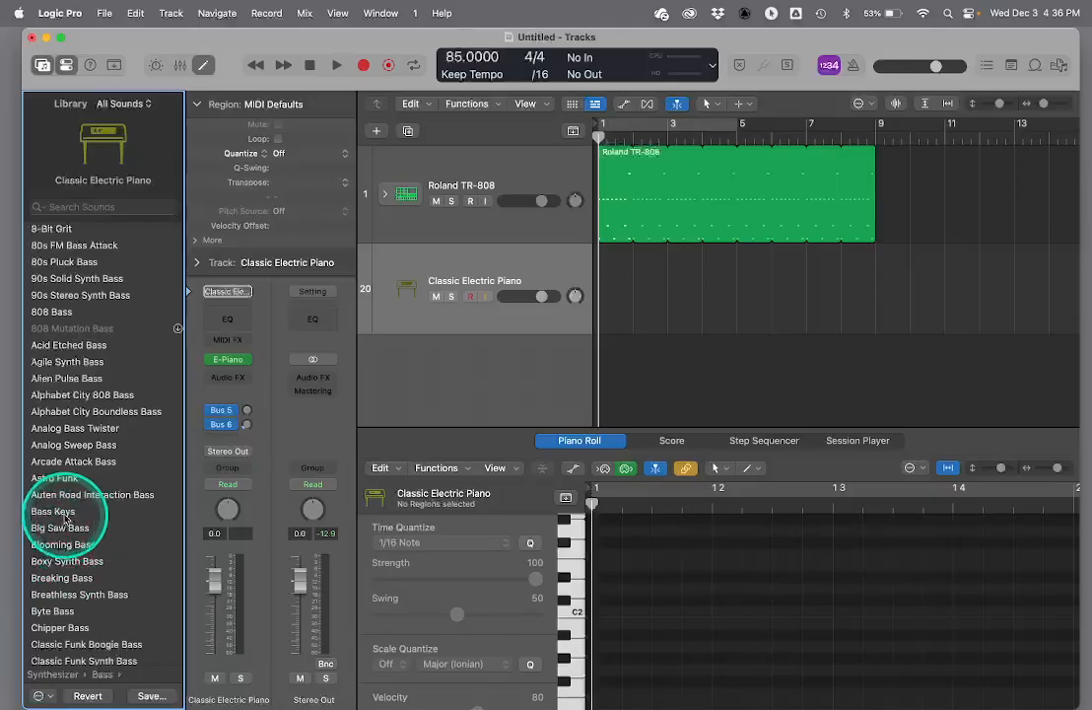
left_click(60, 479)
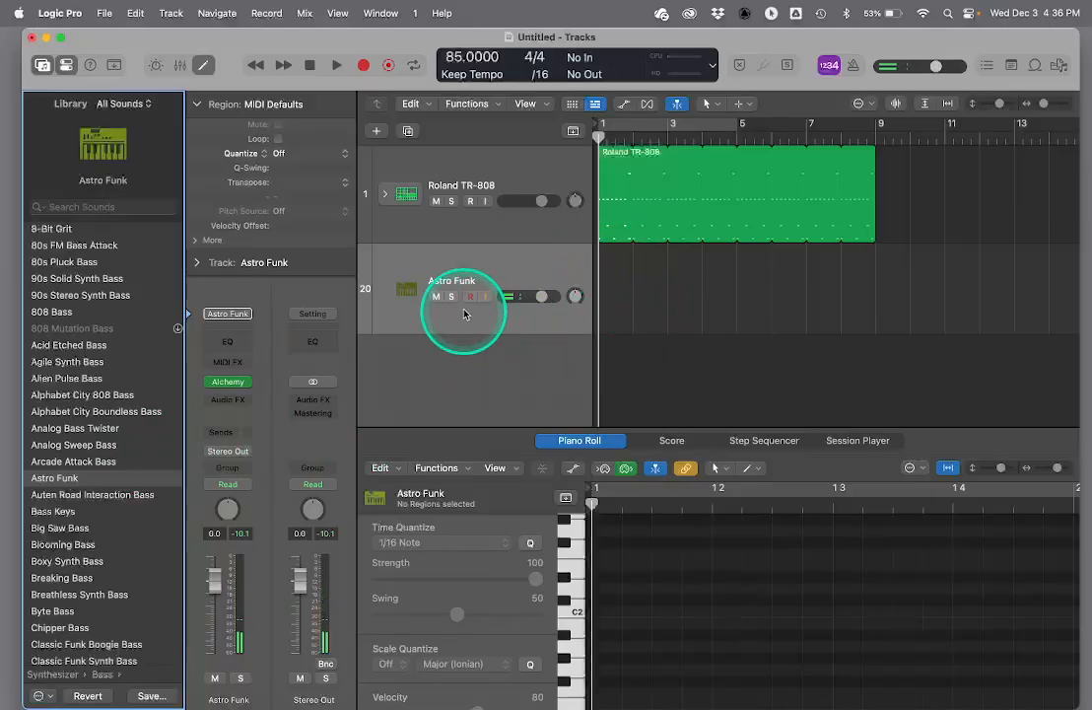
- Record a bass line on the Astro Funk track from bar 1 and trim the region to end at bar 5
left_click(363, 65)
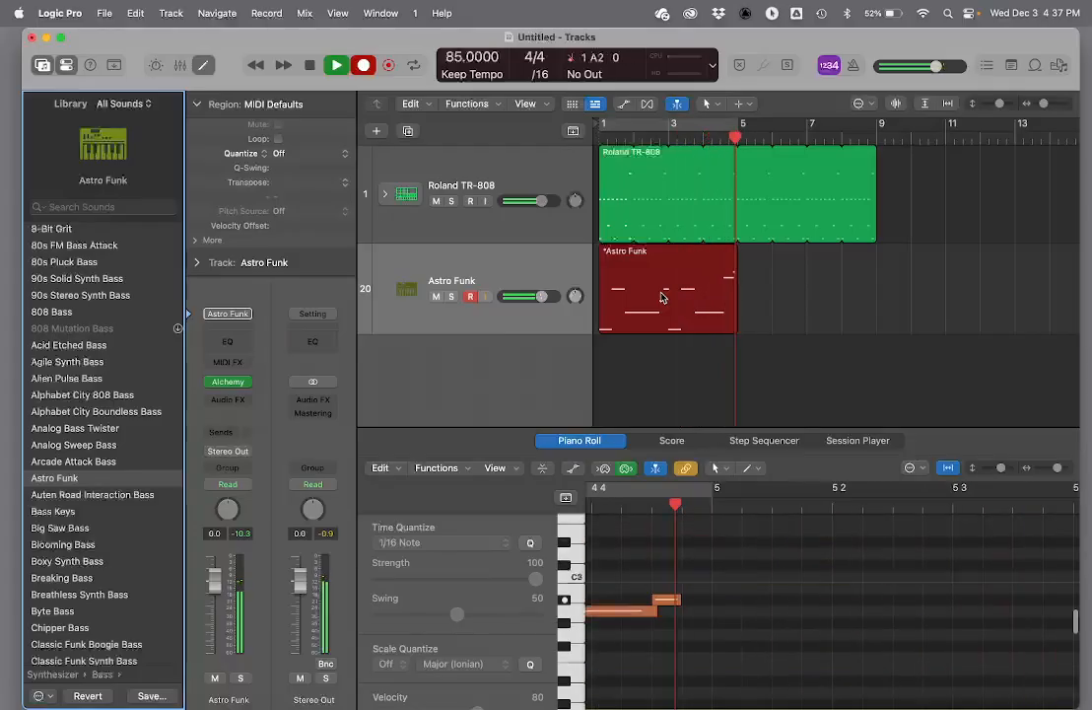
key("space")
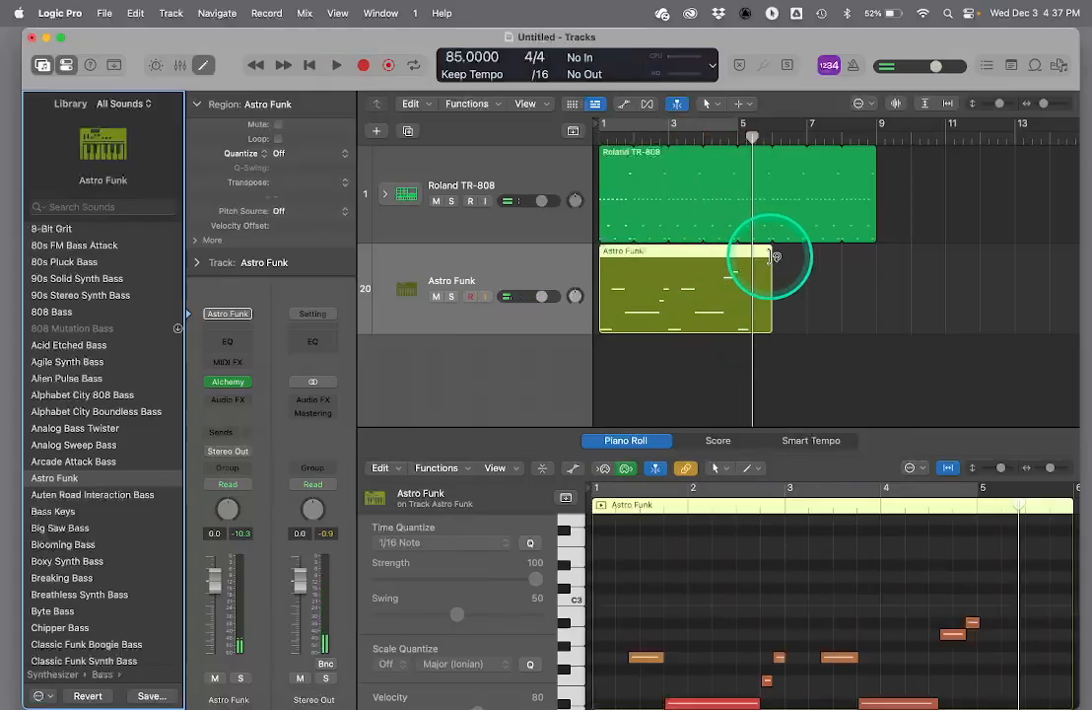
left_click_drag(770, 307, 724, 309)
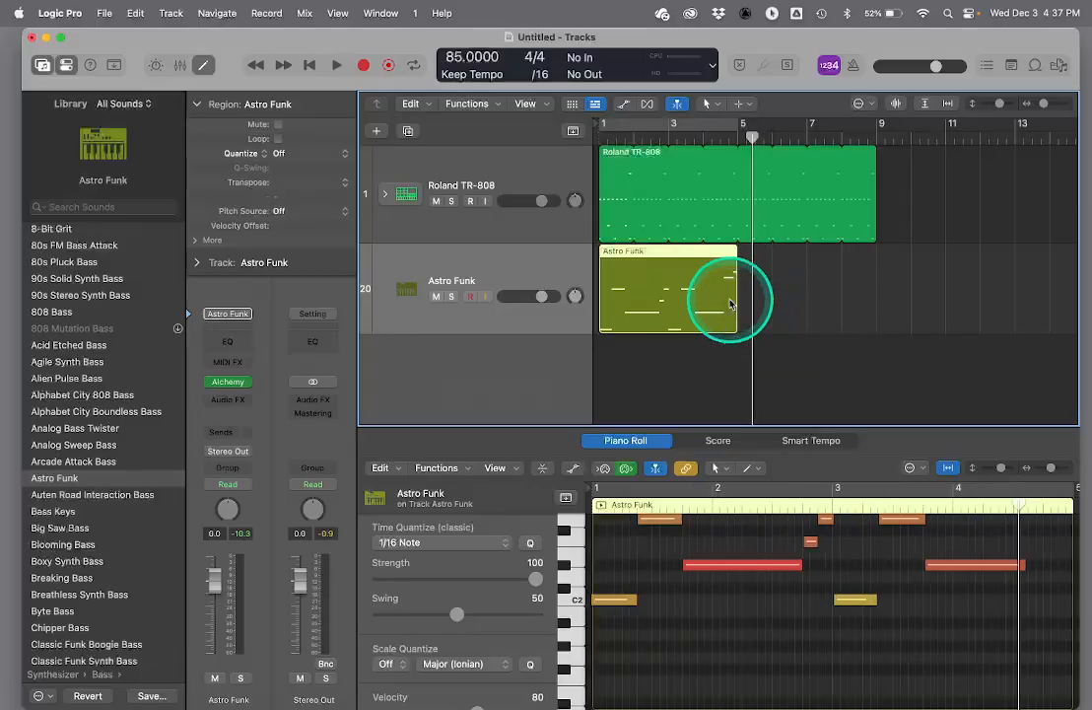
- Open the Astro Funk region in an enlarged Piano Roll and quantize all its notes to 1/16 Note
double_click(669, 253)
double_click(669, 252)
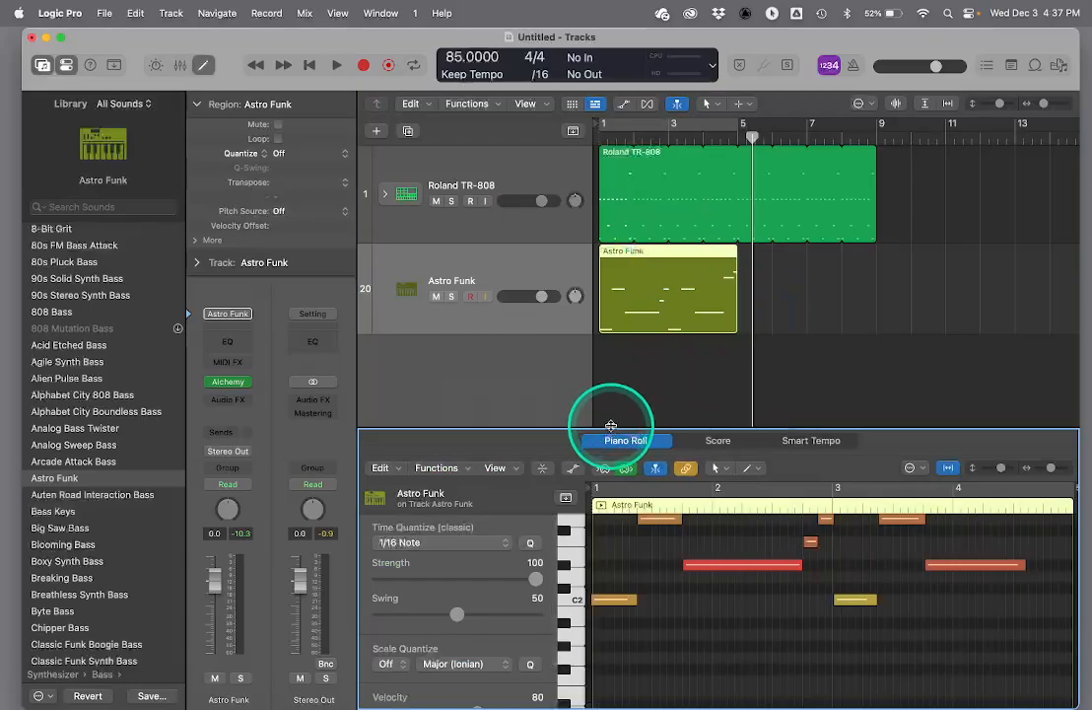
left_click_drag(611, 426, 611, 262)
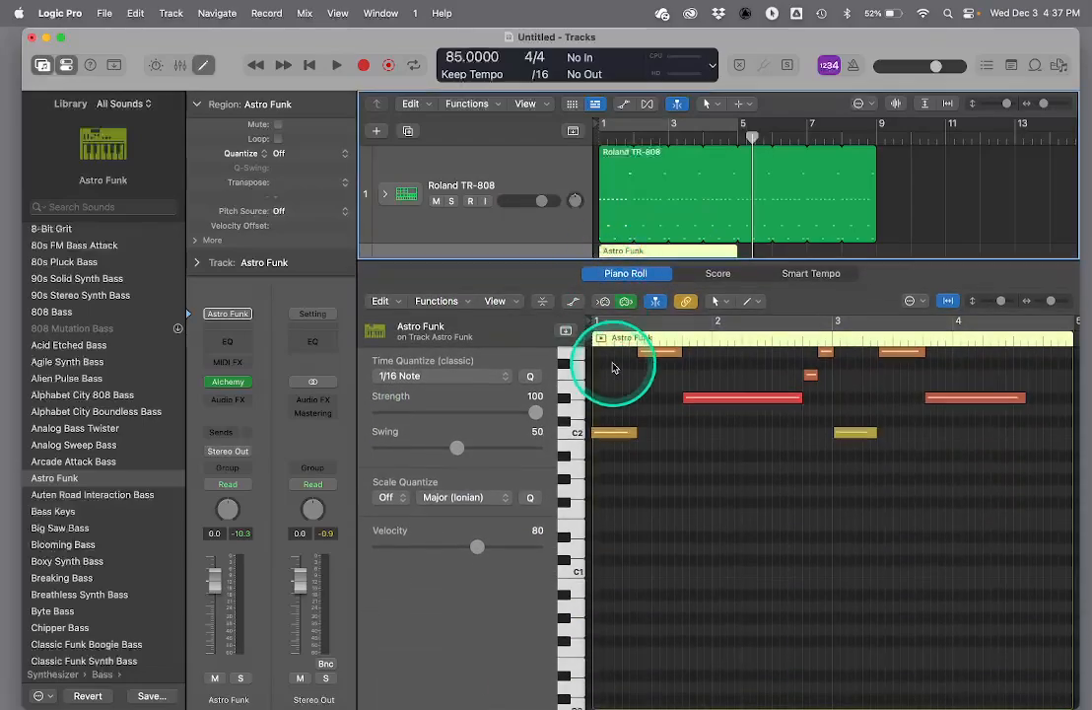
left_click(602, 339)
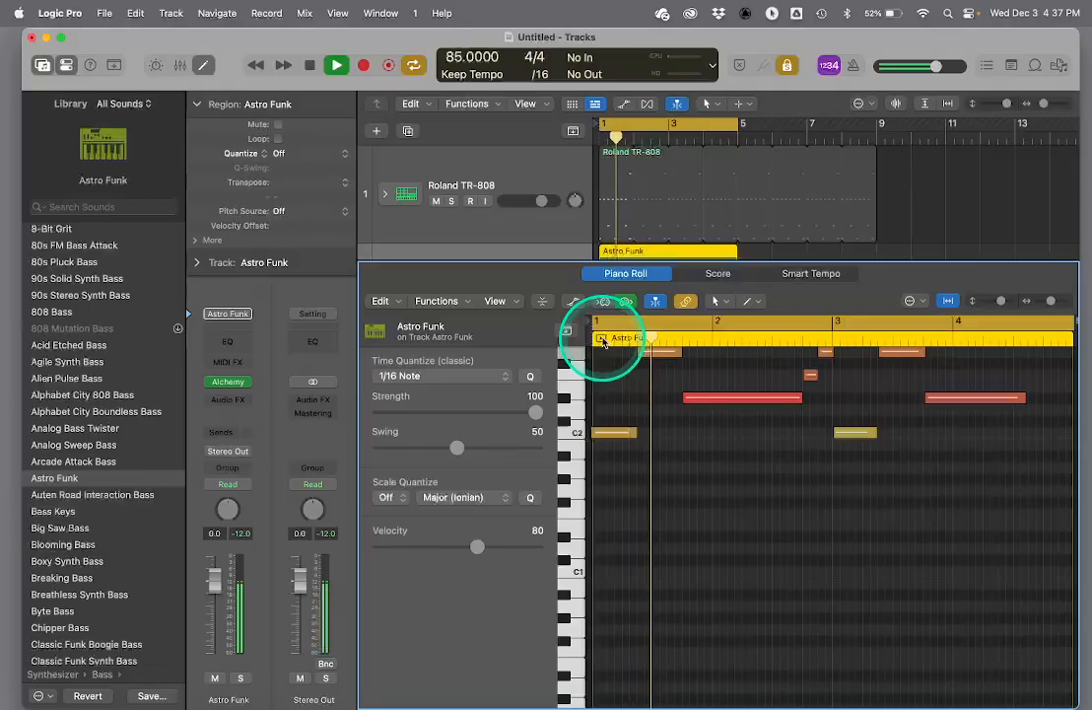
left_click(603, 339)
scroll(695, 495, "up", 5)
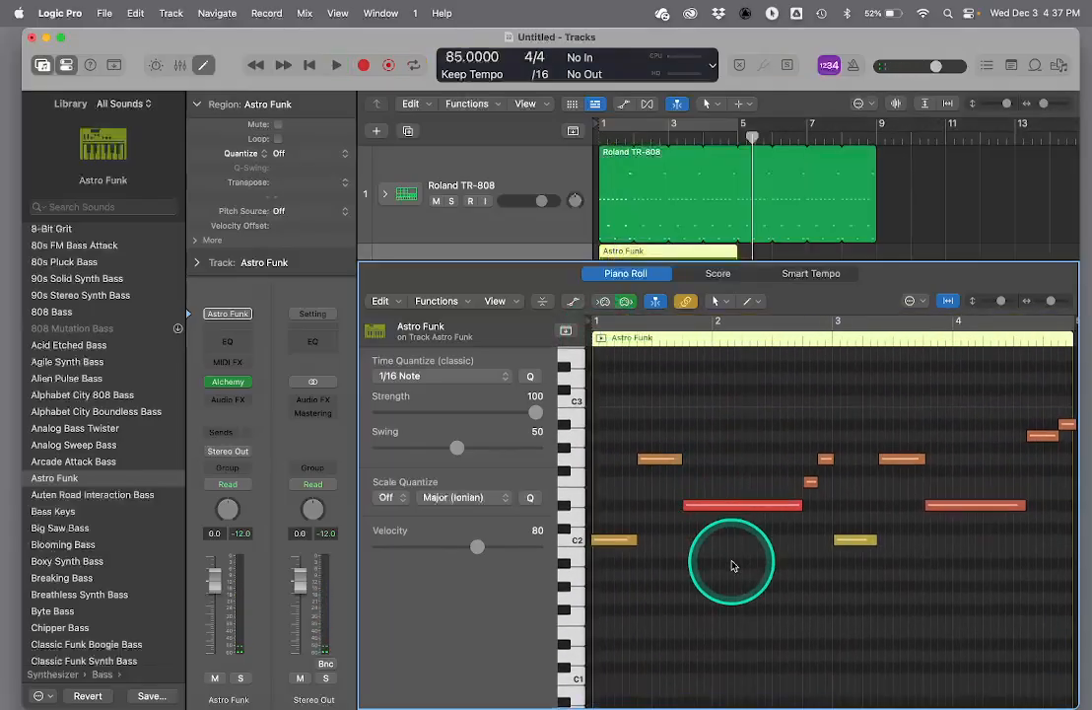
key("super+a")
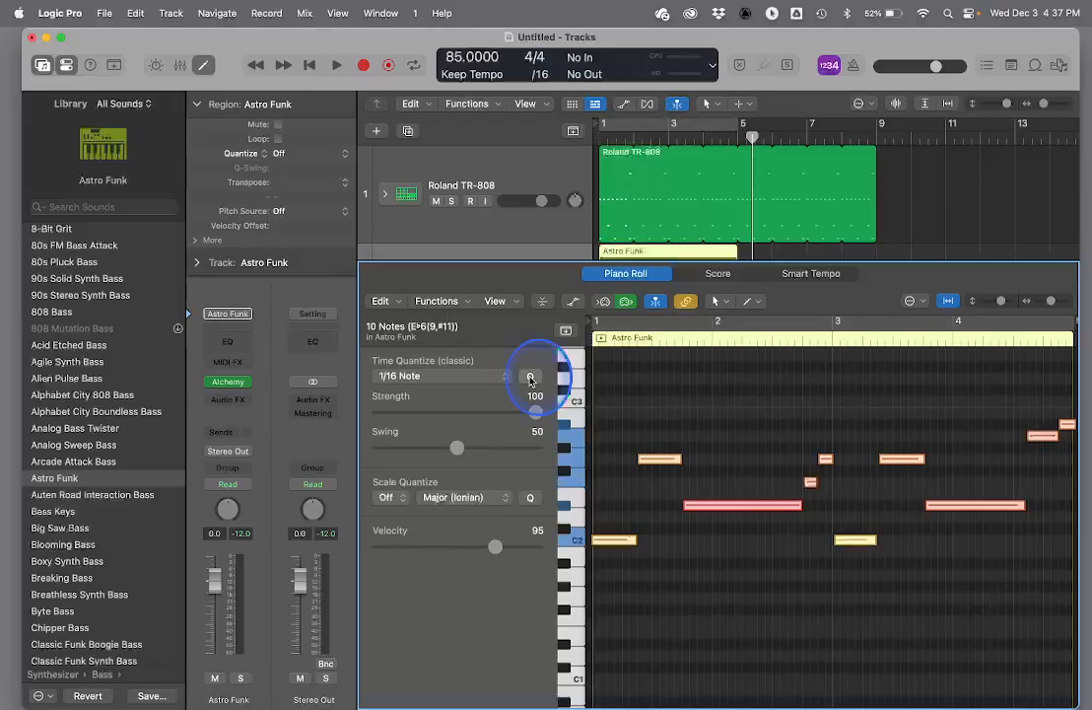
- Play the quantized bass region in a solo loop and check its timing against the metronome
left_click(602, 340)
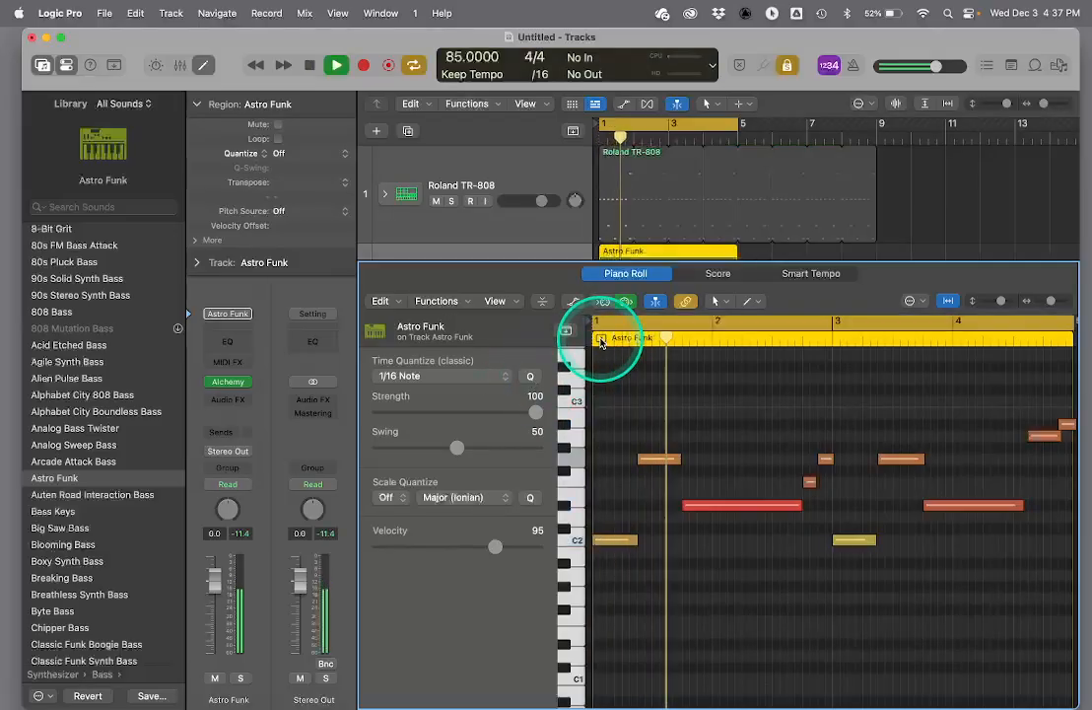
left_click(854, 65)
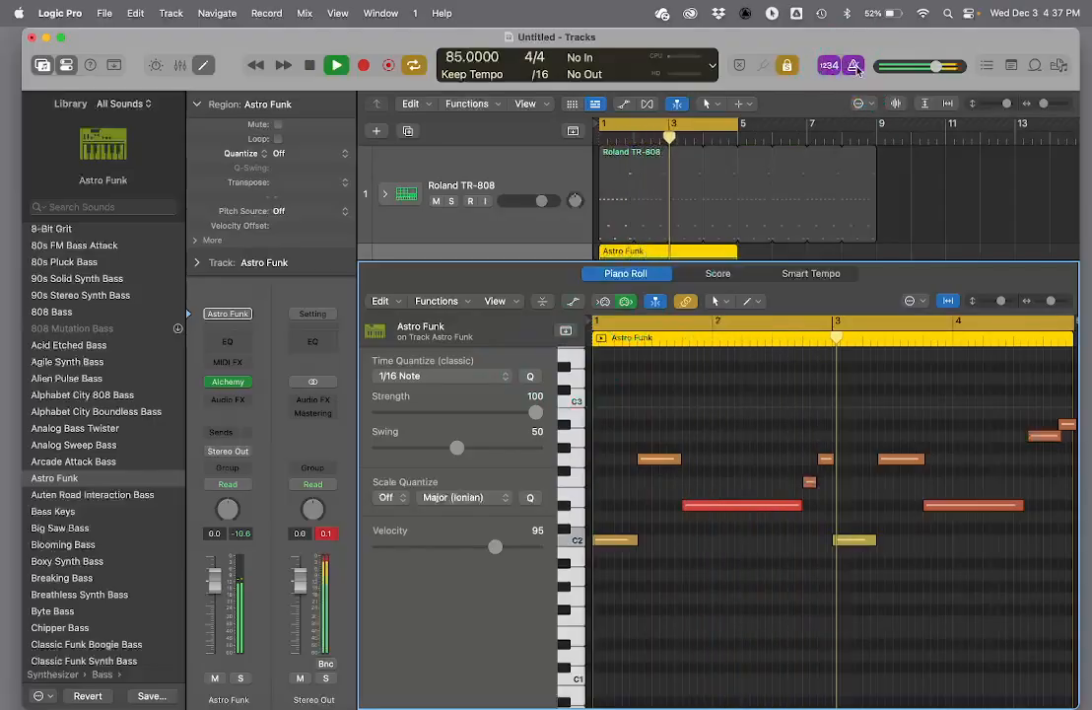
left_click(854, 65)
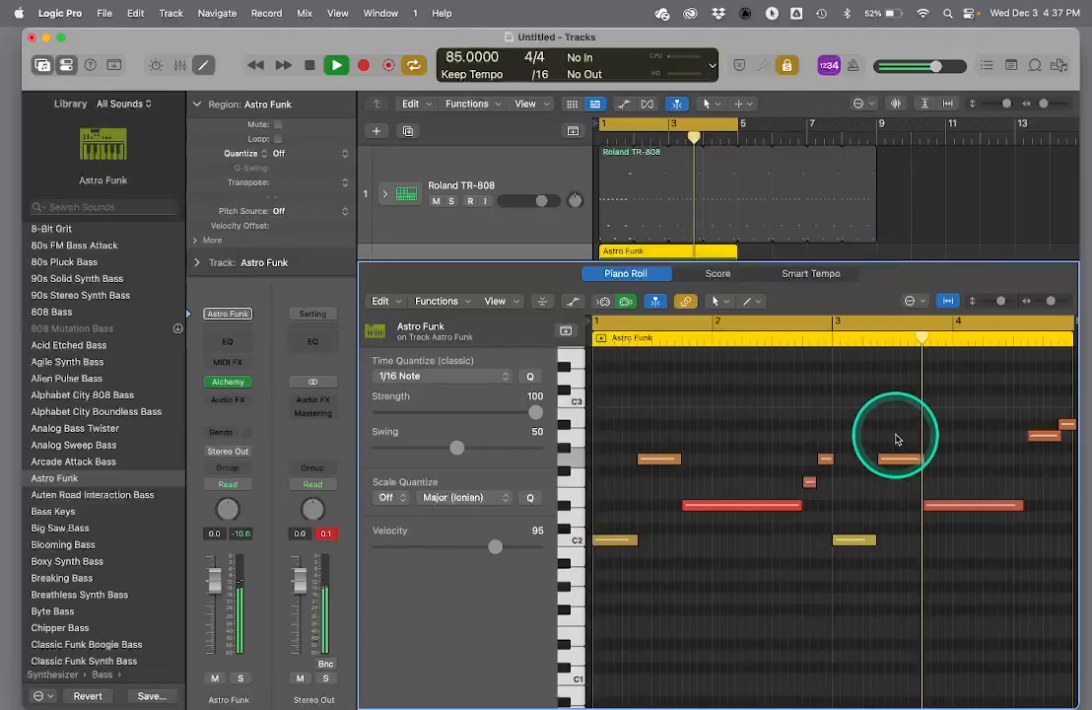
- Move the bass line's last note up to C3 with a slightly earlier start, and raise the note before it one semitone
scroll(898, 444, "up", 3)
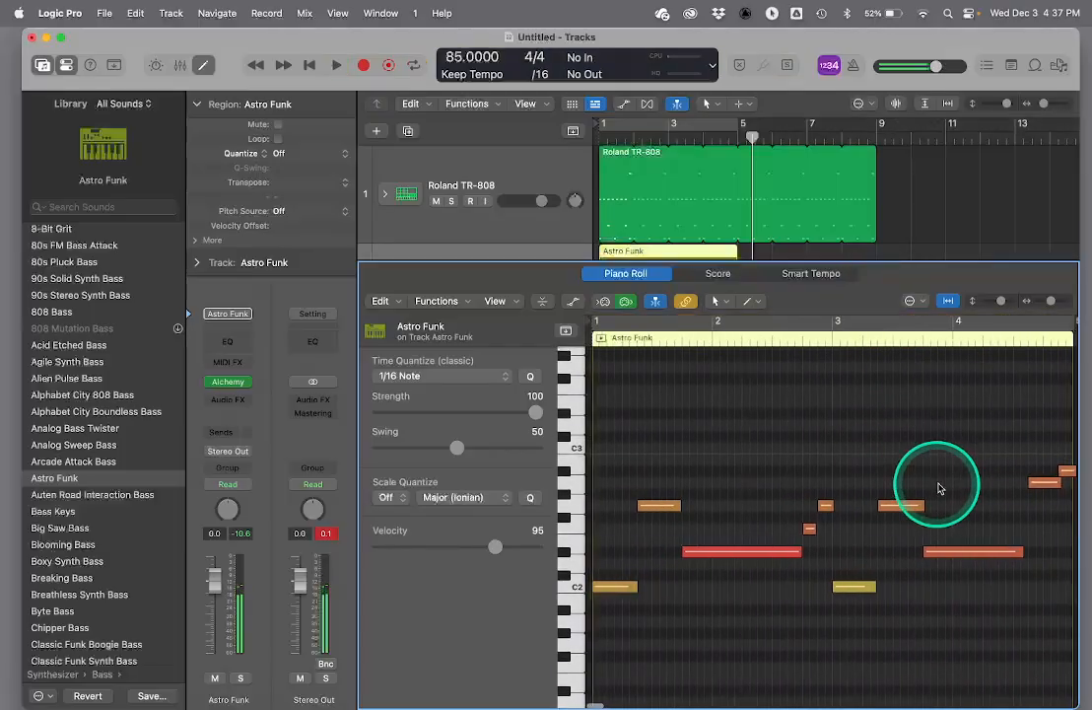
scroll(940, 488, "right", 5)
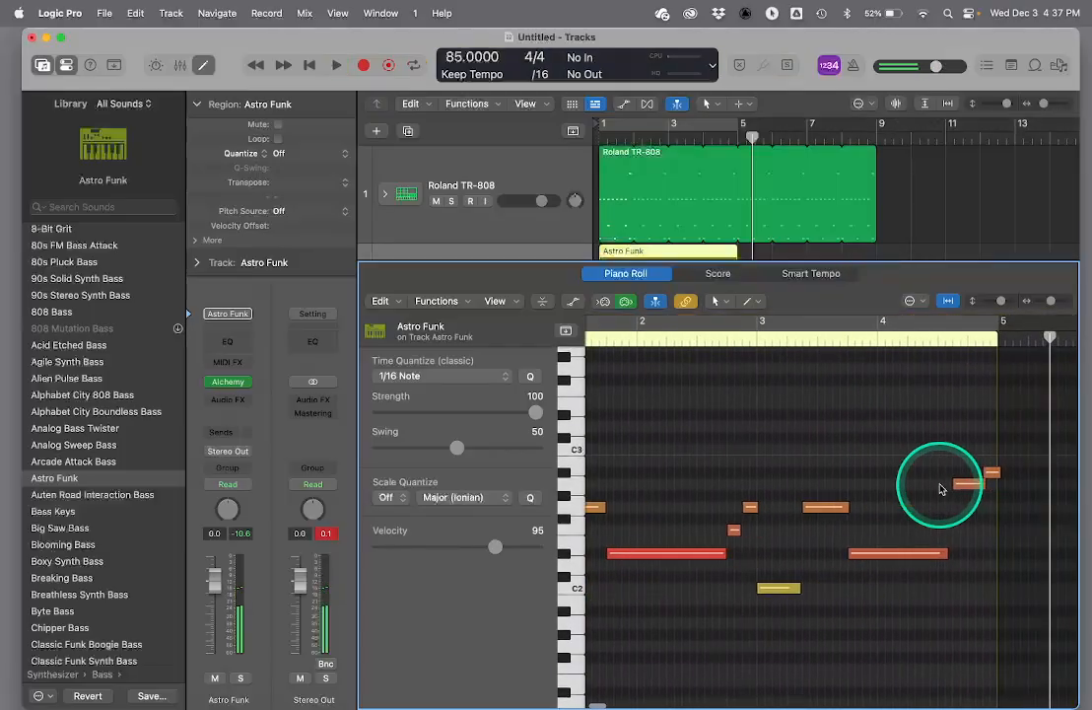
left_click(994, 475)
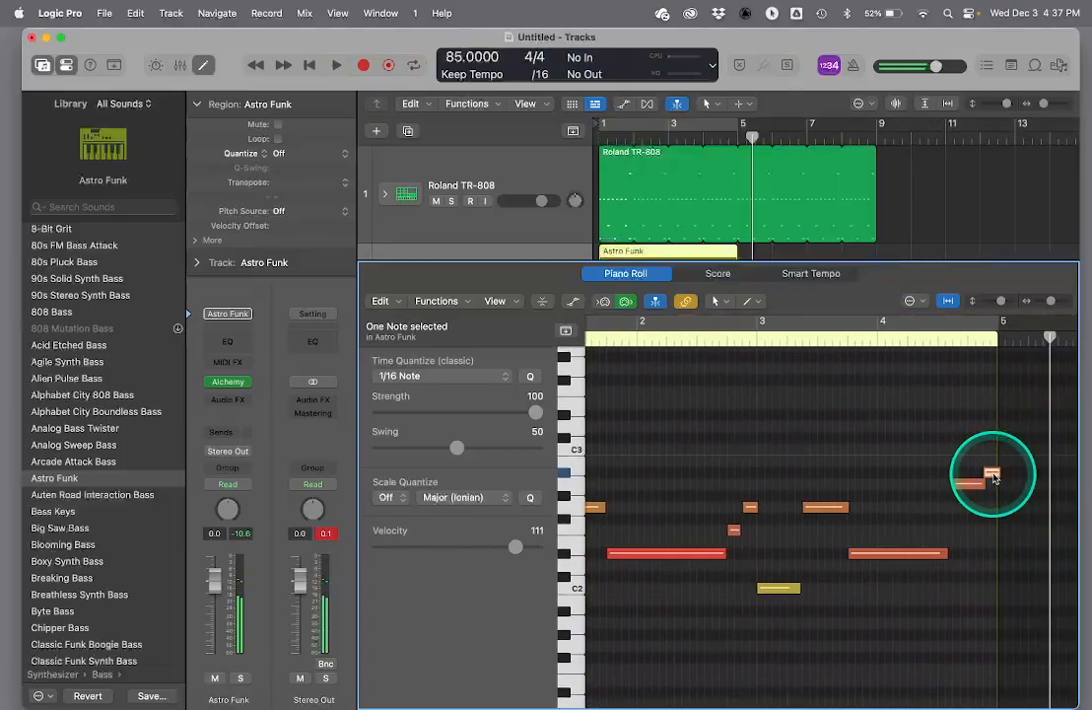
left_click_drag(994, 478, 997, 453)
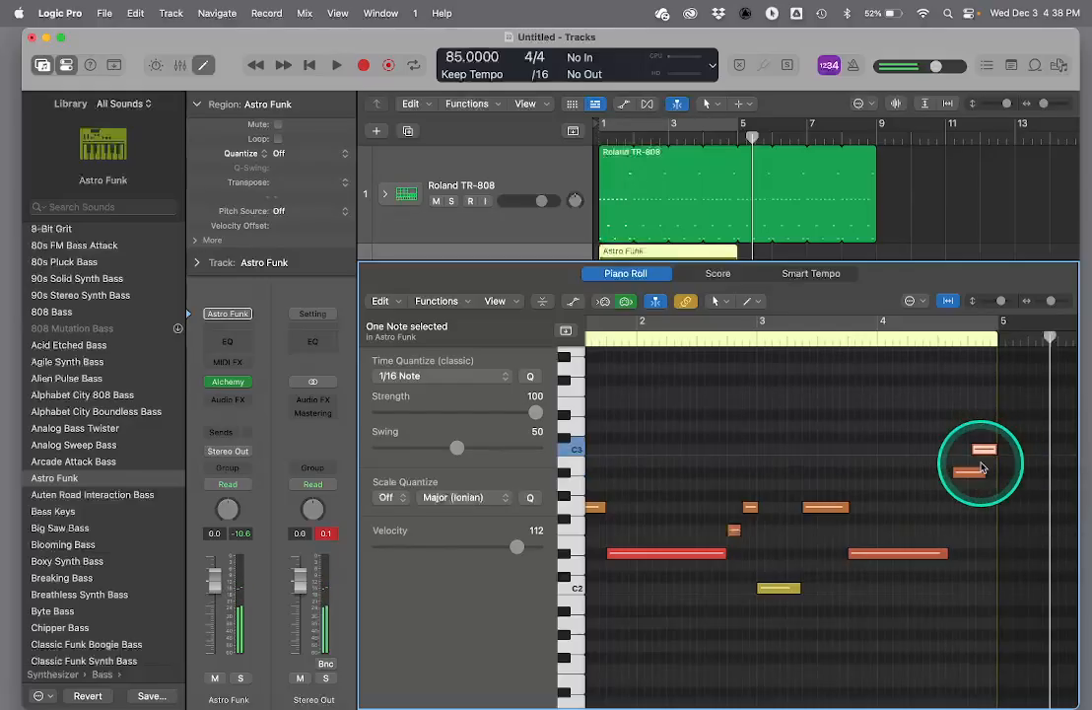
left_click(975, 456)
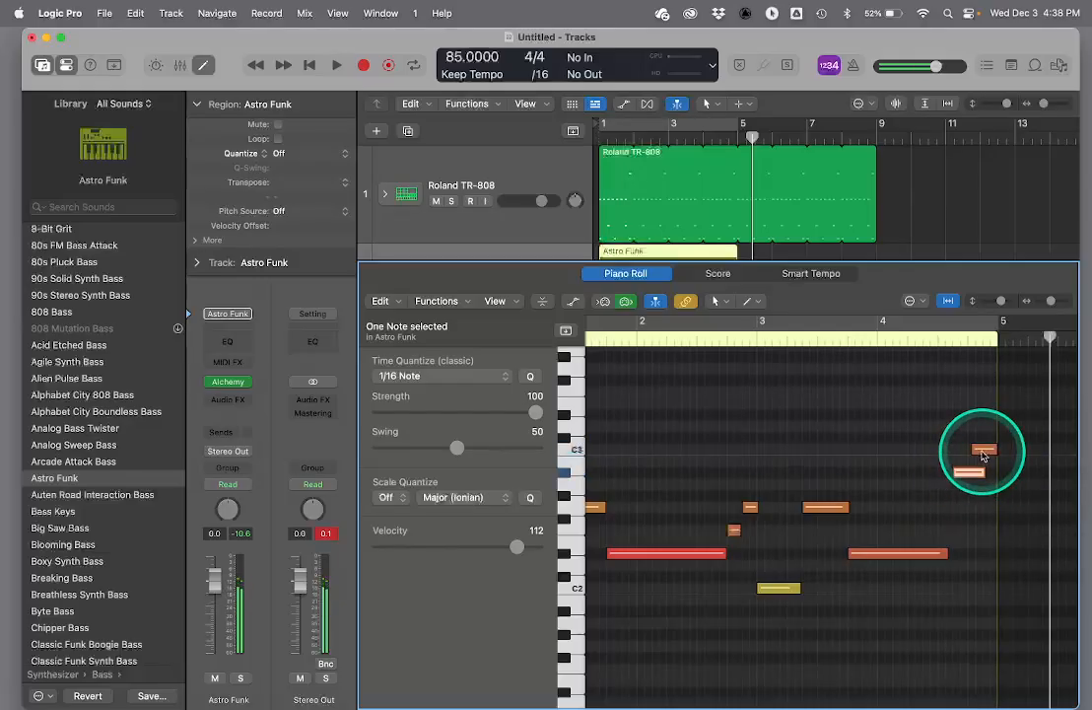
left_click(890, 550)
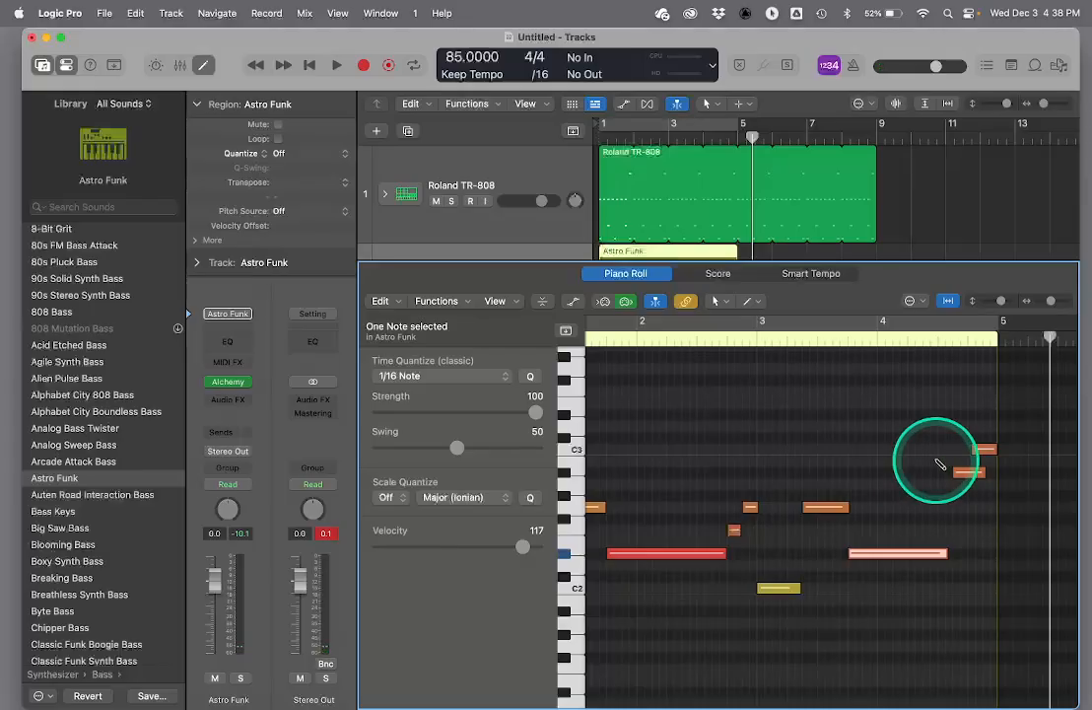
- Audition the edited bass line from its start in a solo loop, then stop playback
scroll(651, 397, "left", 3)
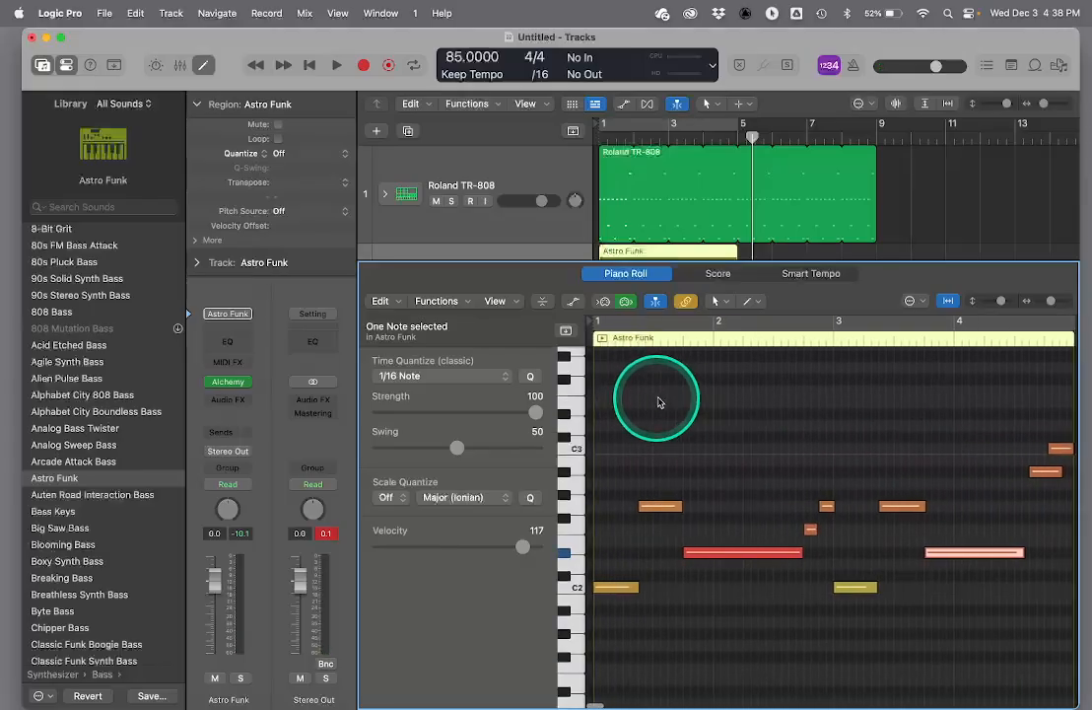
left_click(604, 341)
key("space")
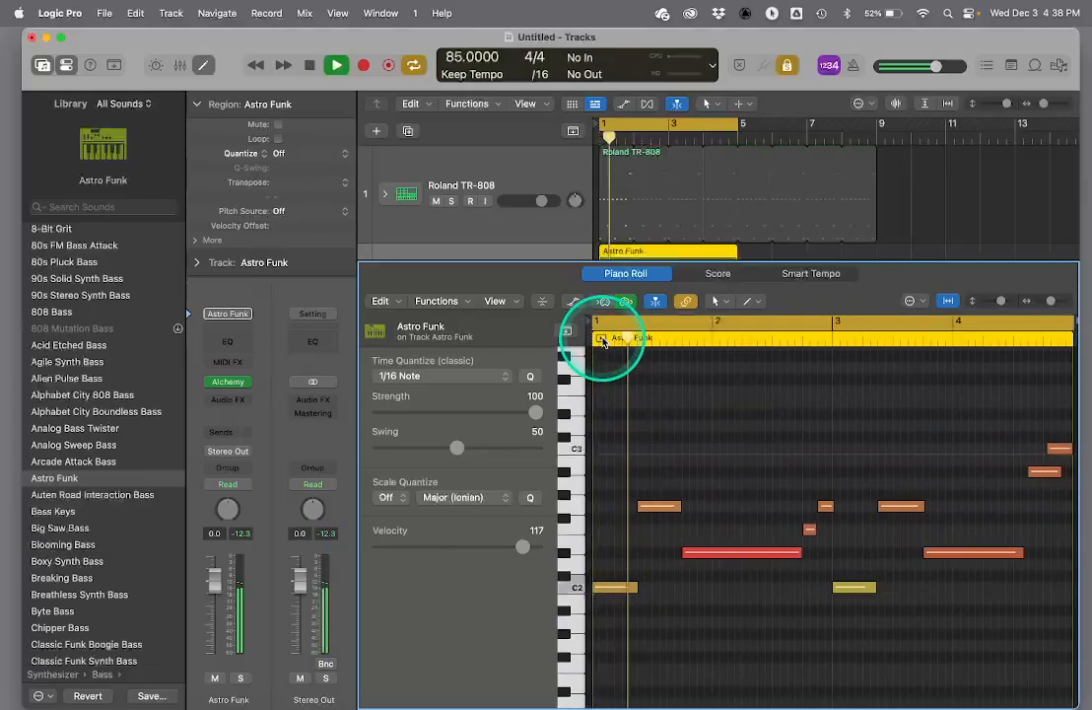
left_click(603, 341)
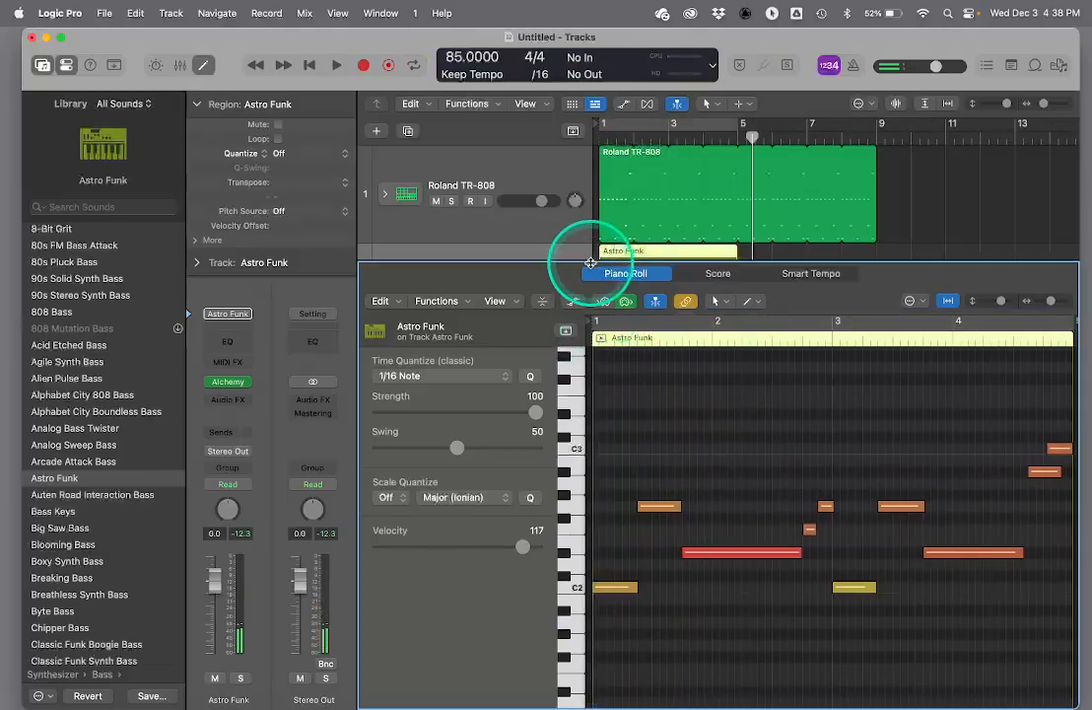
- Shrink the Piano Roll to show both tracks and play the drums and bass together from bar 1
left_click_drag(590, 262, 592, 354)
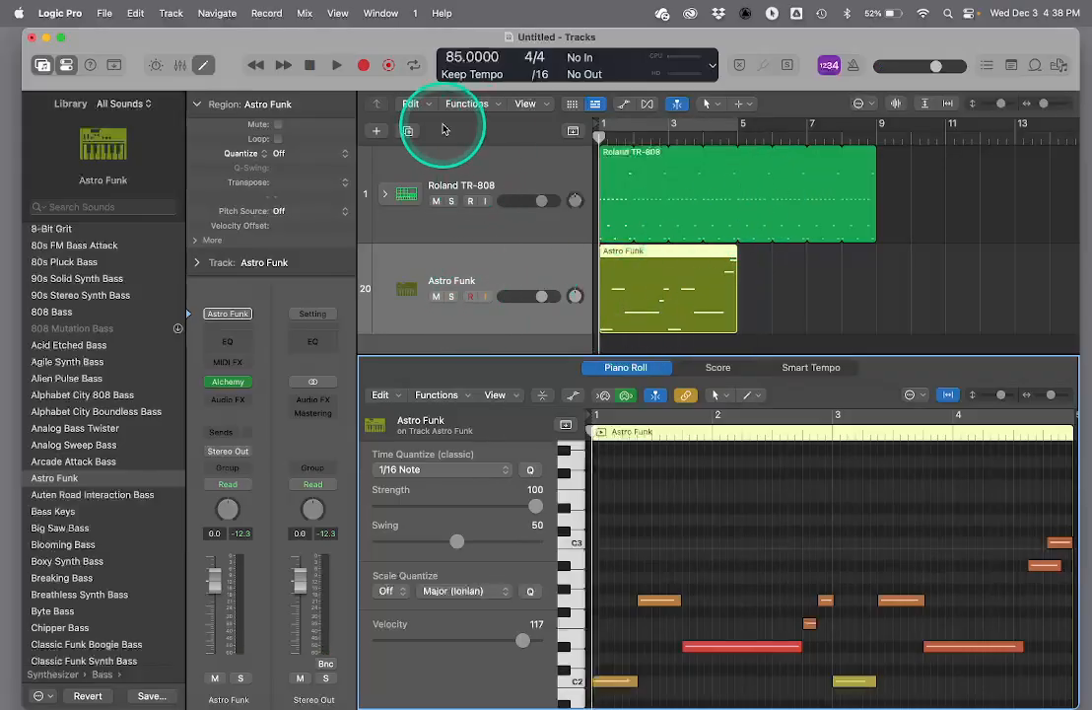
left_click(336, 66)
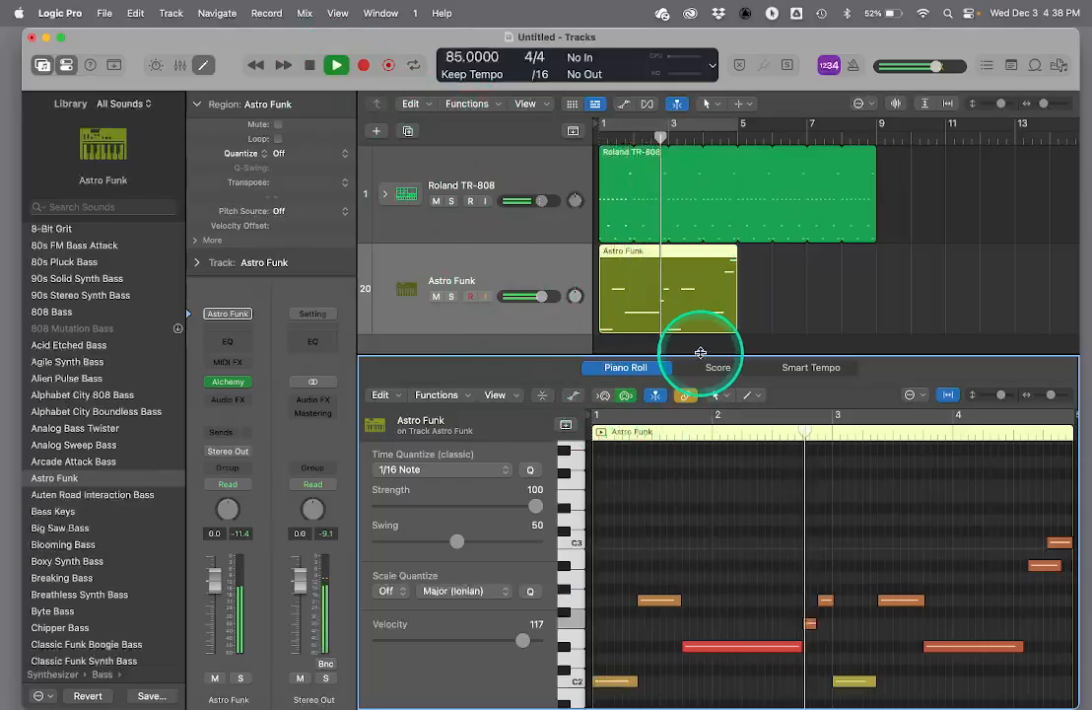
left_click_drag(700, 356, 715, 335)
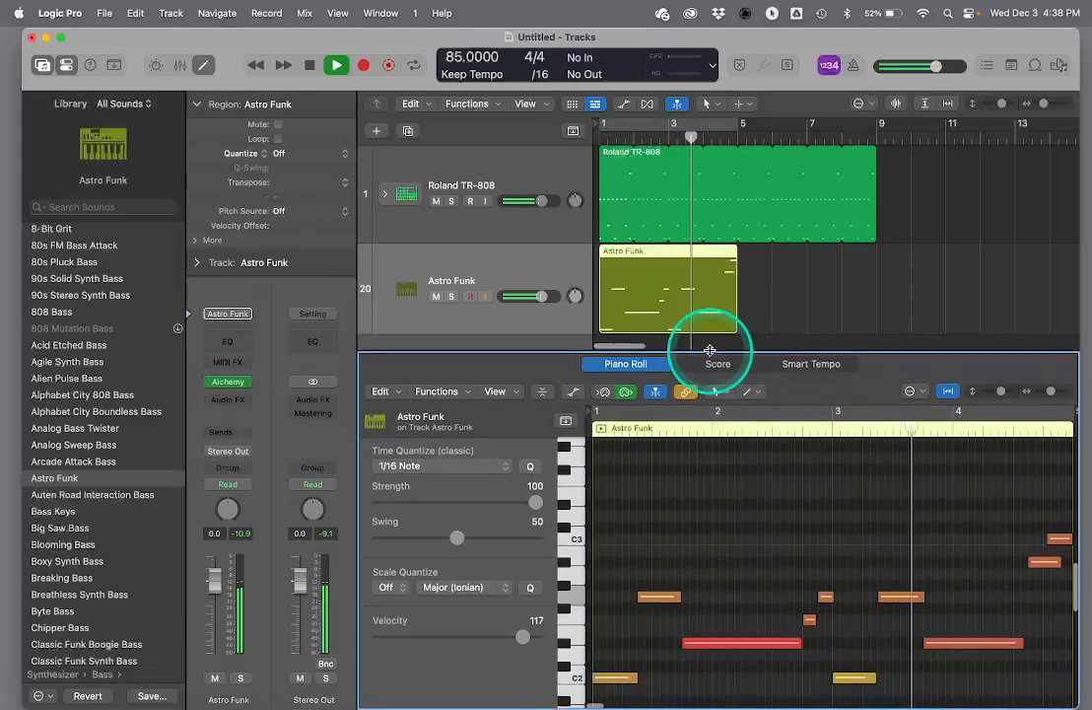
- Select all notes of the Astro Funk bass region in an enlarged Piano Roll and lower their velocity to 89
key("p")
key("p")
left_click(670, 258)
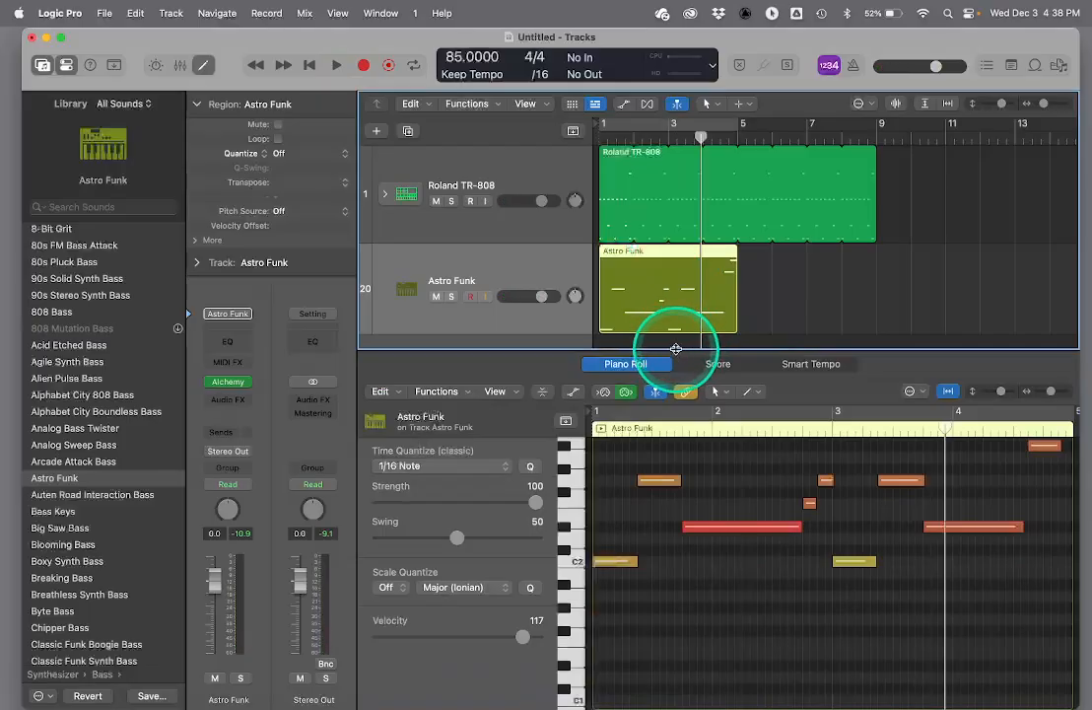
left_click_drag(675, 348, 675, 188)
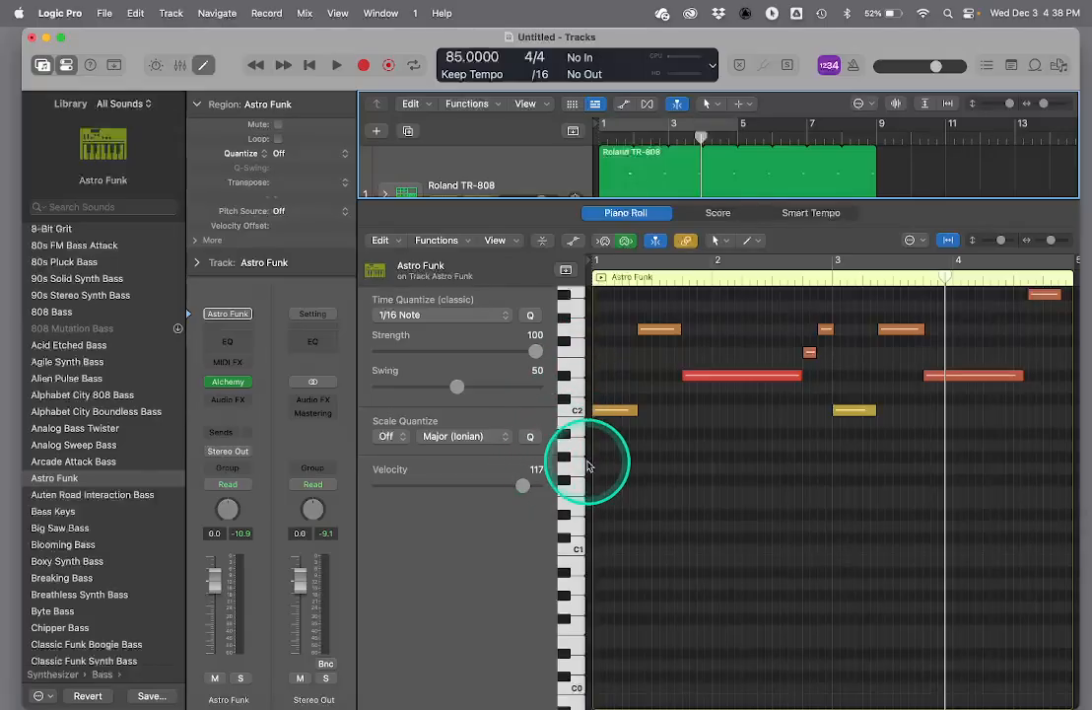
left_click(564, 270)
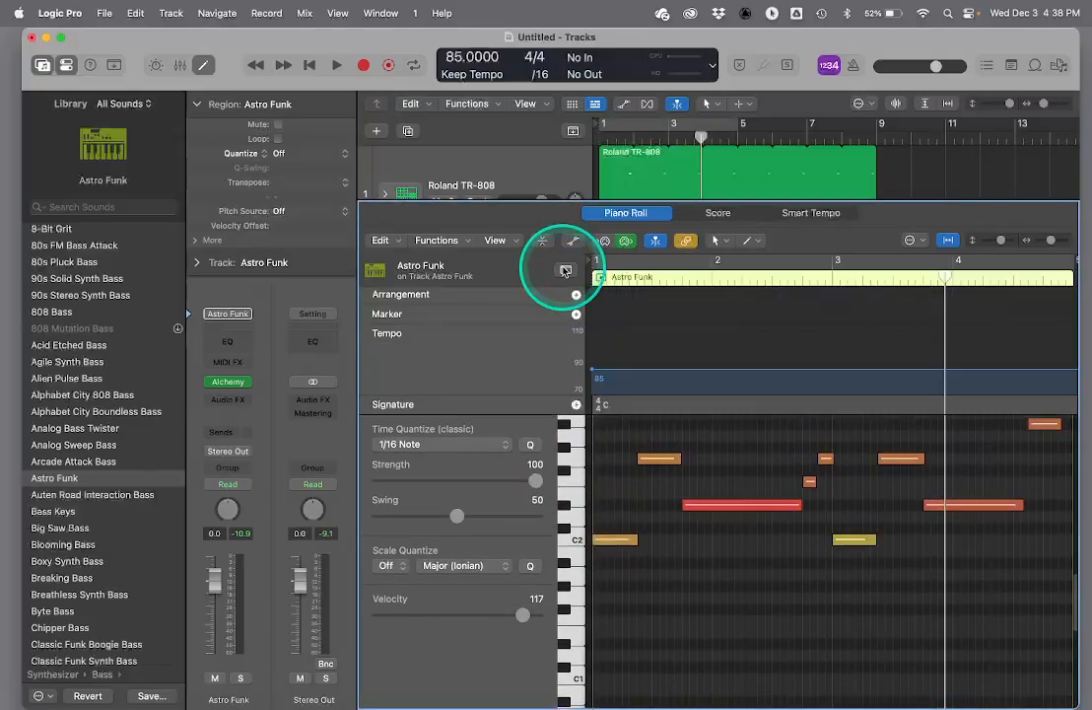
left_click(565, 270)
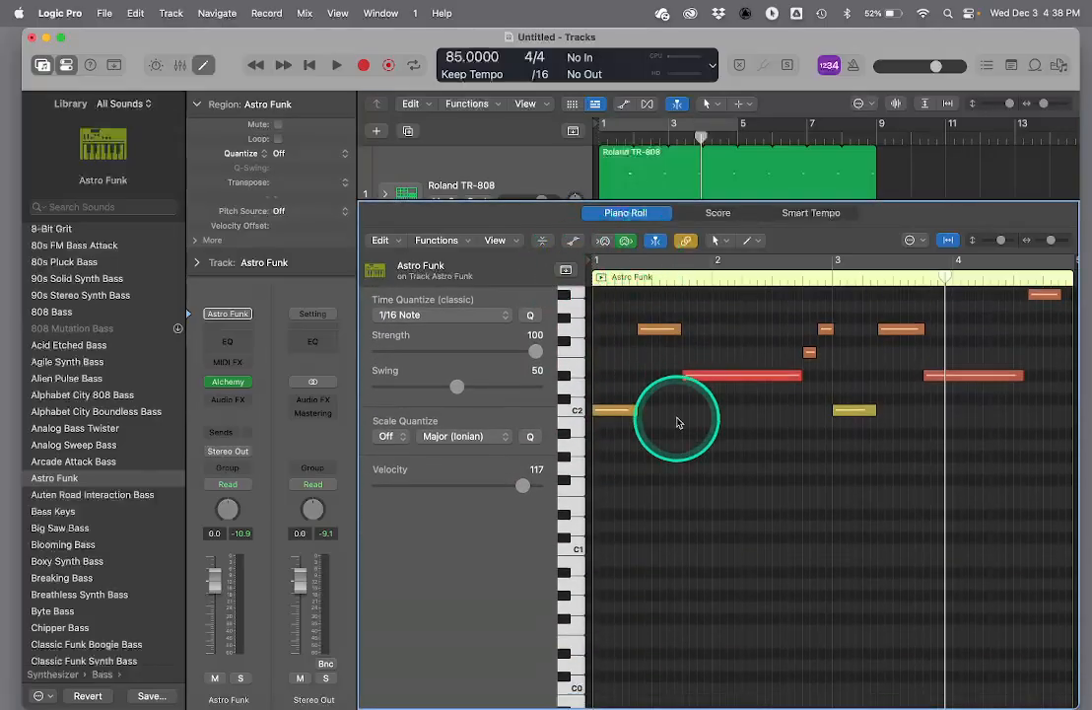
left_click(700, 384)
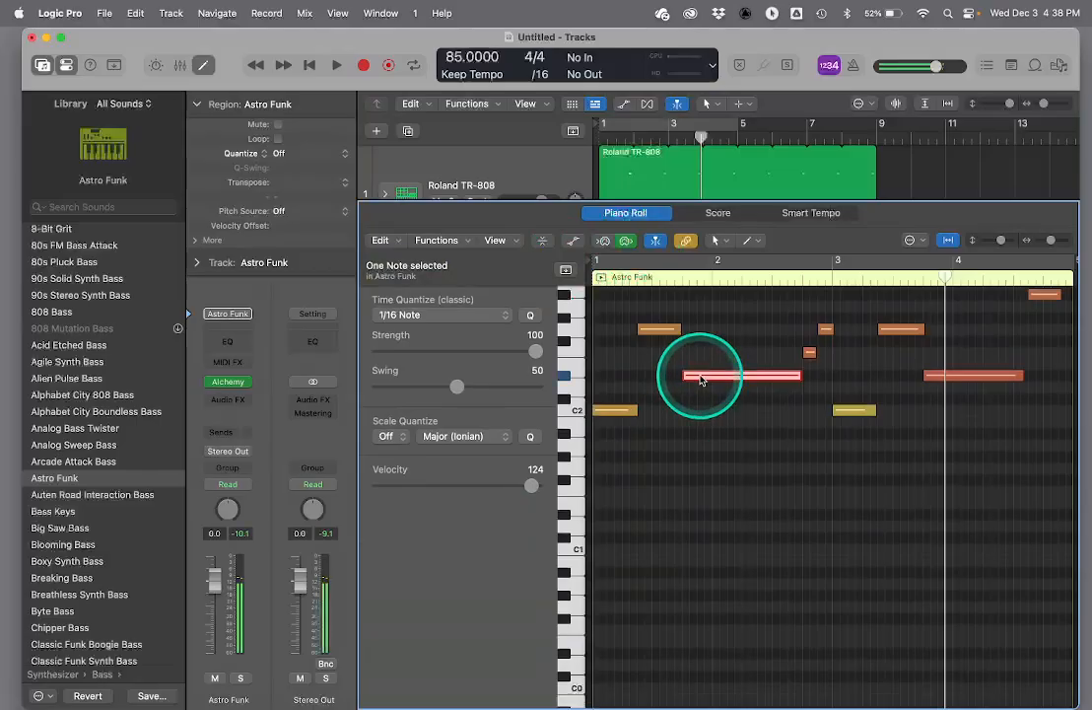
key("super+a")
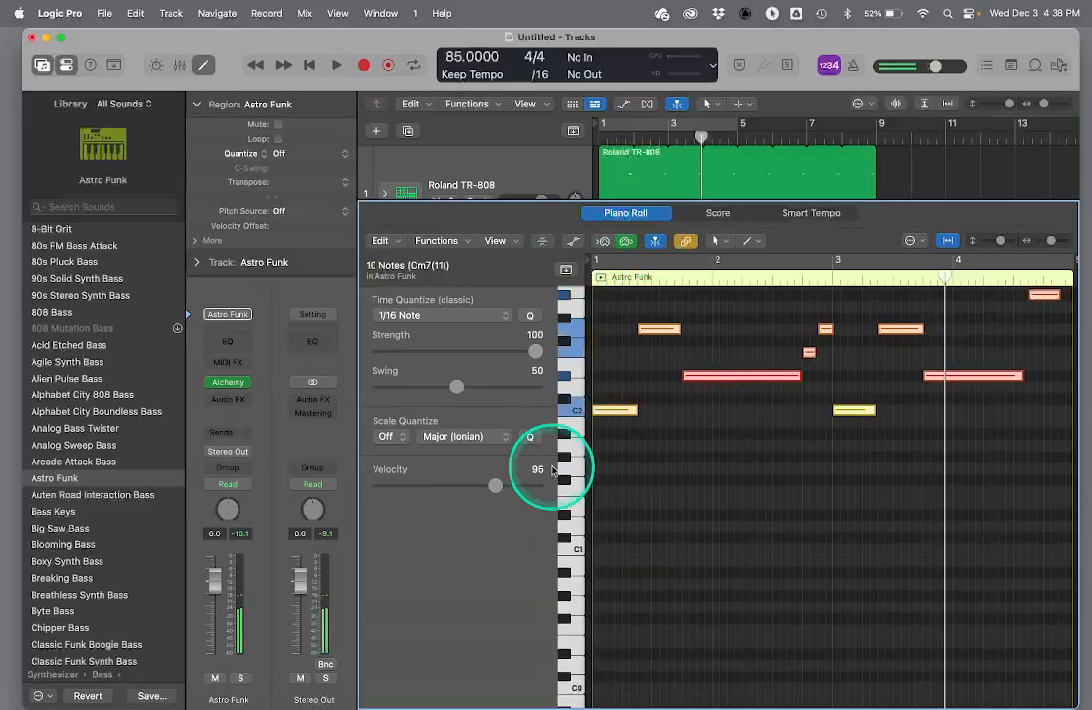
mouse_move(512, 486)
left_mouse_down()
mouse_move(467, 489)
mouse_move(506, 486)
left_mouse_up()
left_click(724, 475)
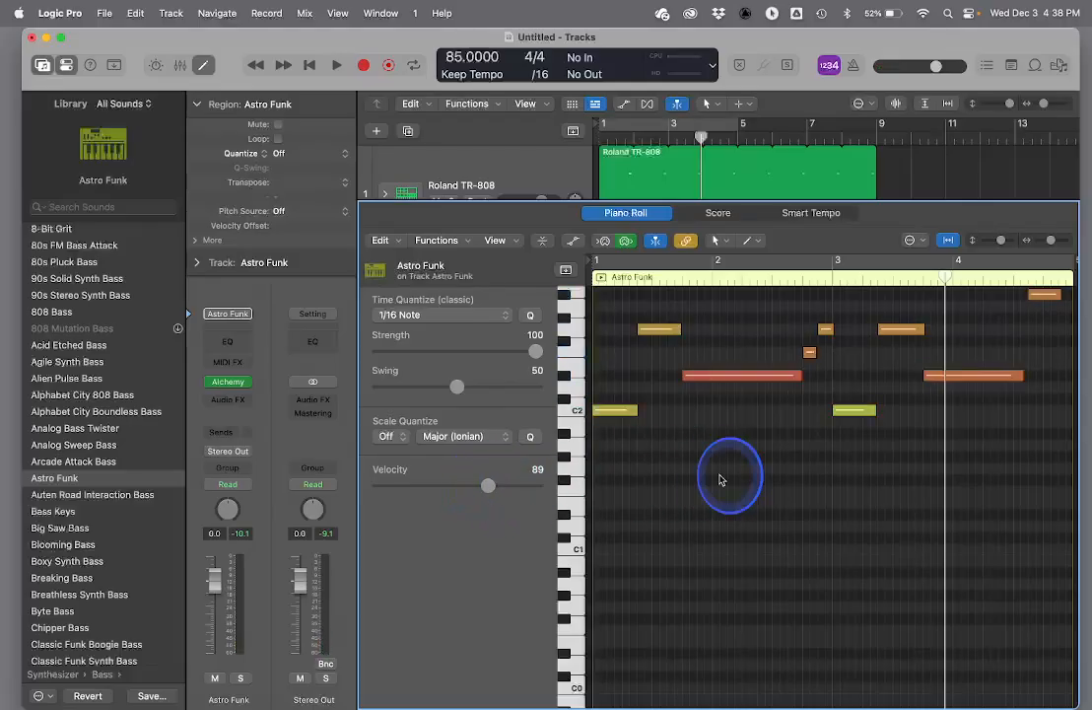
- Set the velocity of the bass line's first long note to 93 and the second long note to 86
left_click(621, 410)
left_click(710, 376)
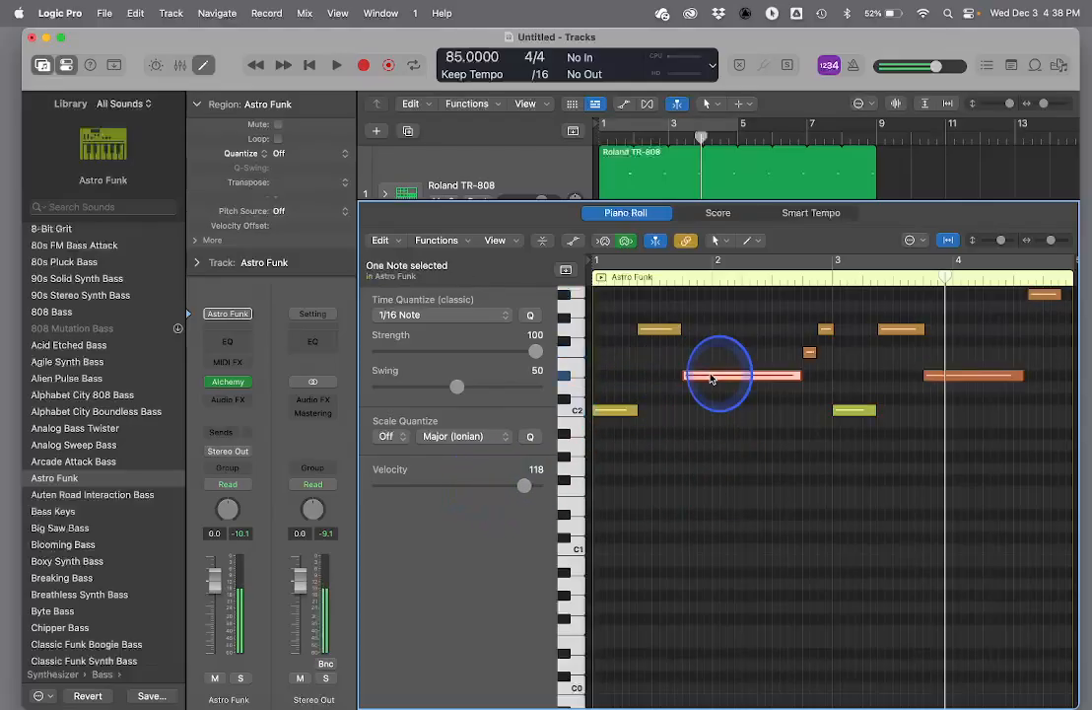
mouse_move(493, 490)
left_mouse_down()
mouse_move(520, 488)
mouse_move(495, 489)
left_mouse_up()
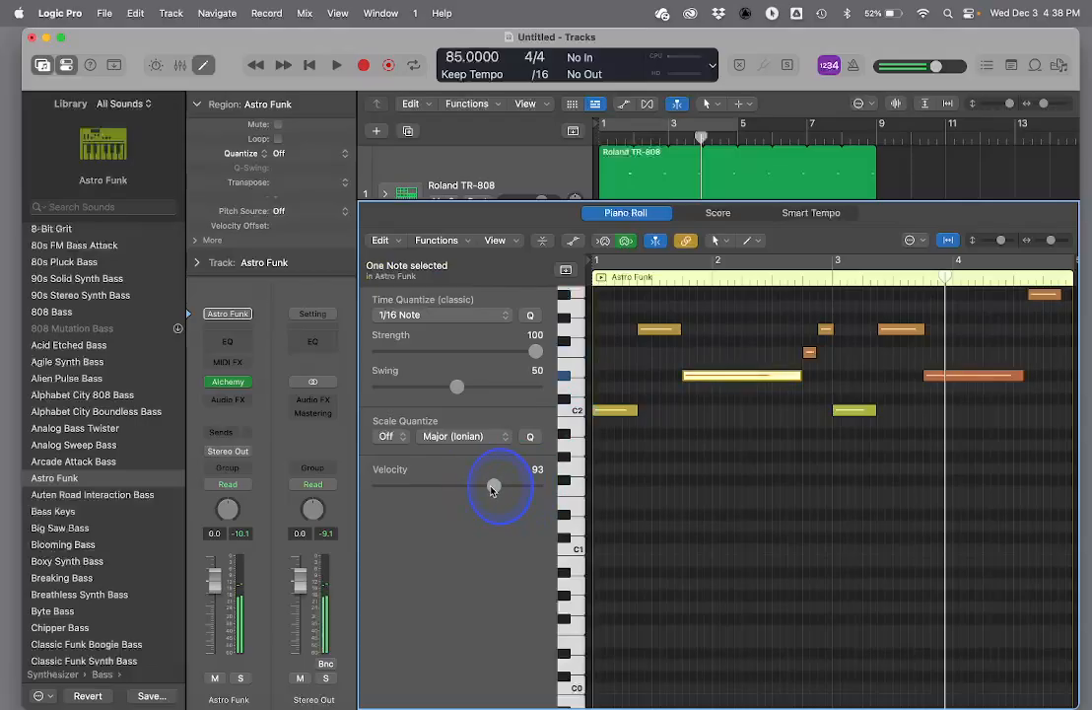
left_click(946, 379)
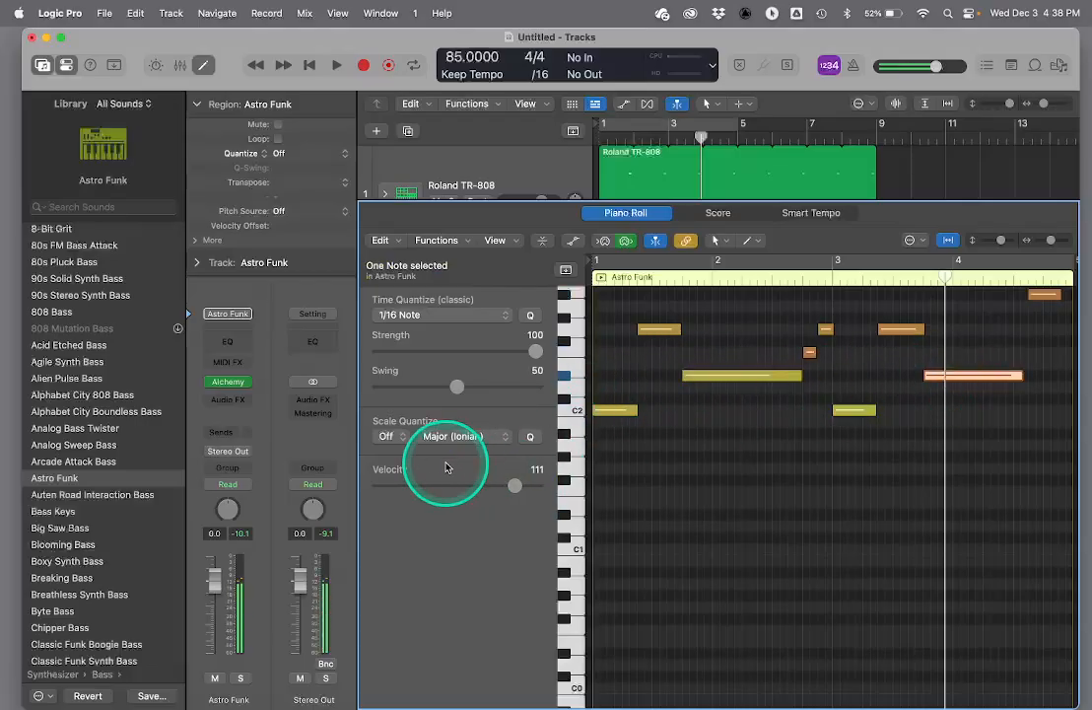
left_click_drag(513, 486, 501, 487)
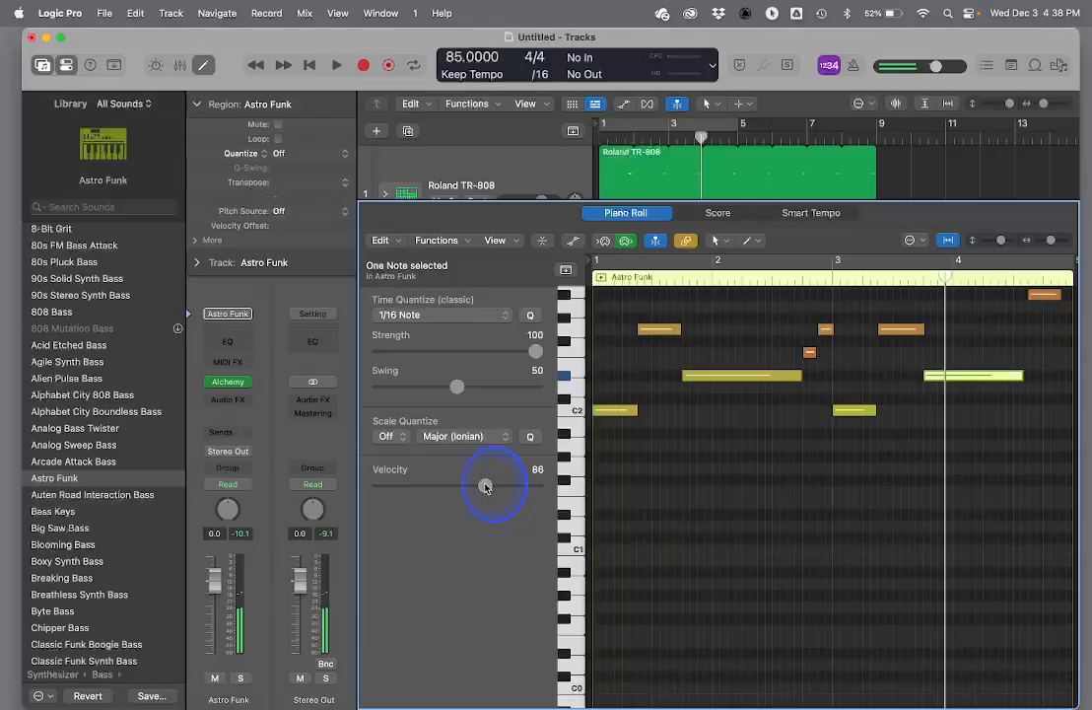
- Play the bass region from its start in a solo loop to check the note velocities, and stop playback
left_click(604, 282)
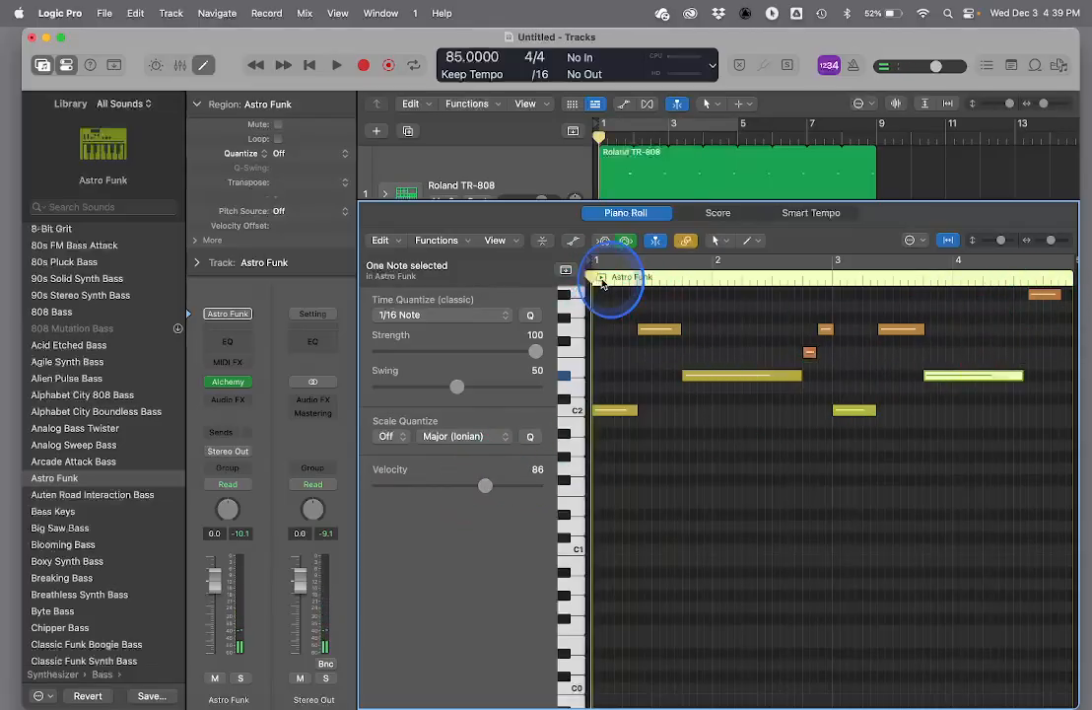
double_click(603, 282)
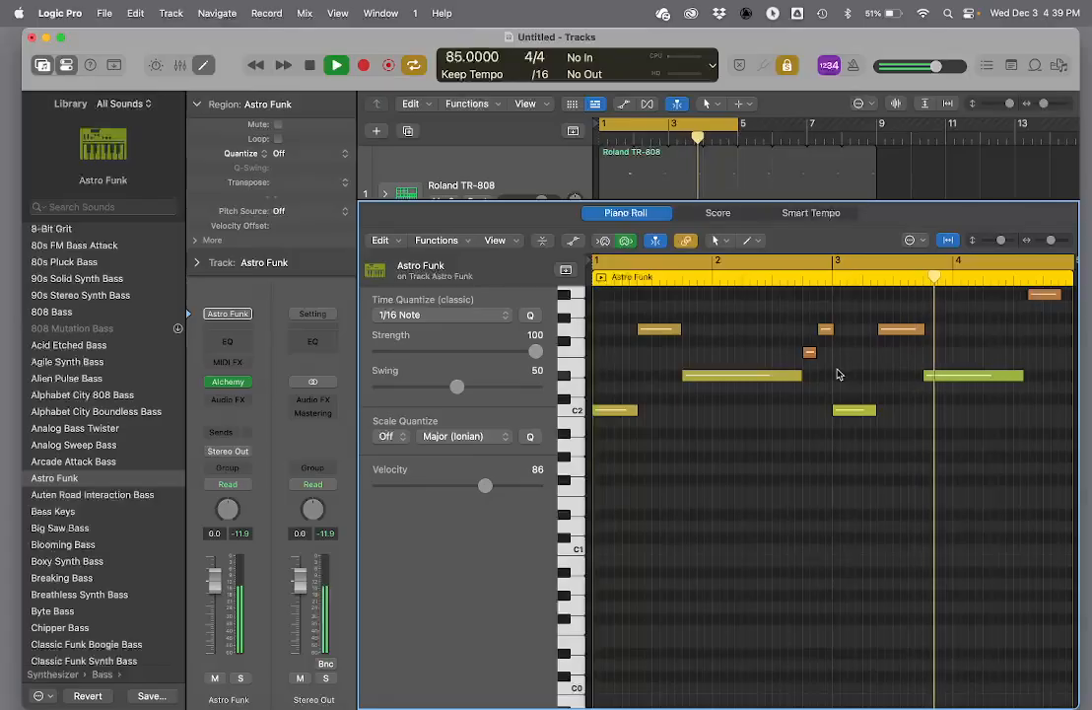
key("alt+space")
scroll(758, 452, "up", 3)
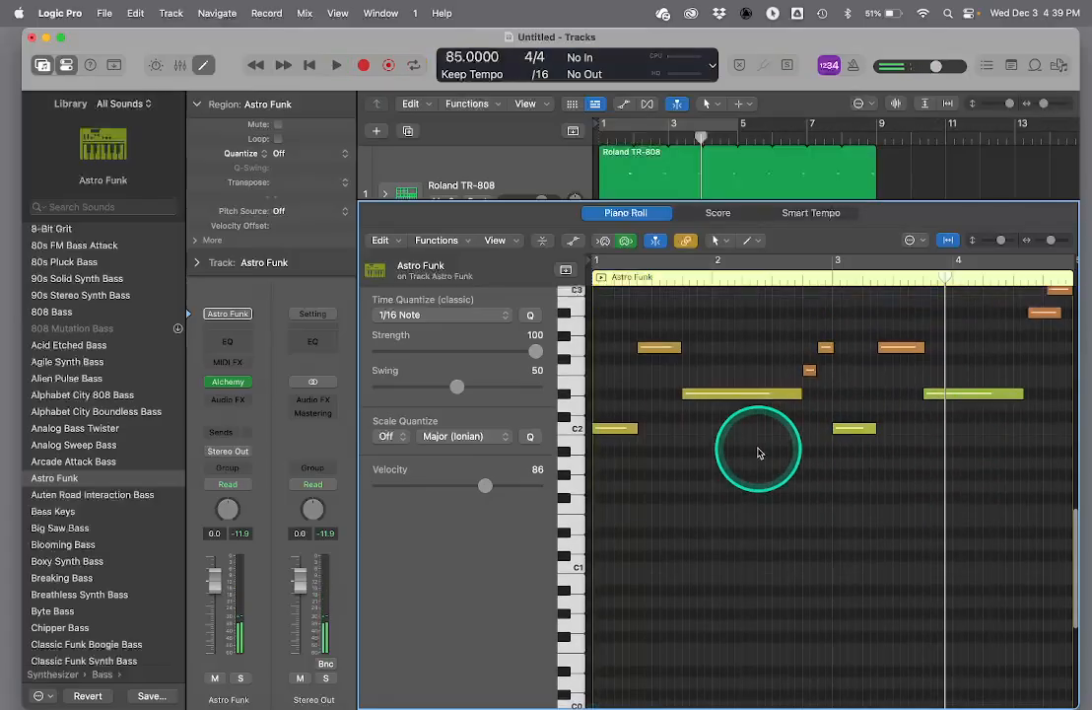
- Add a Classic Electric Piano instrument track below the bass, enlarge its track height, and change its patch to Phasing Bells
left_click_drag(544, 199, 541, 484)
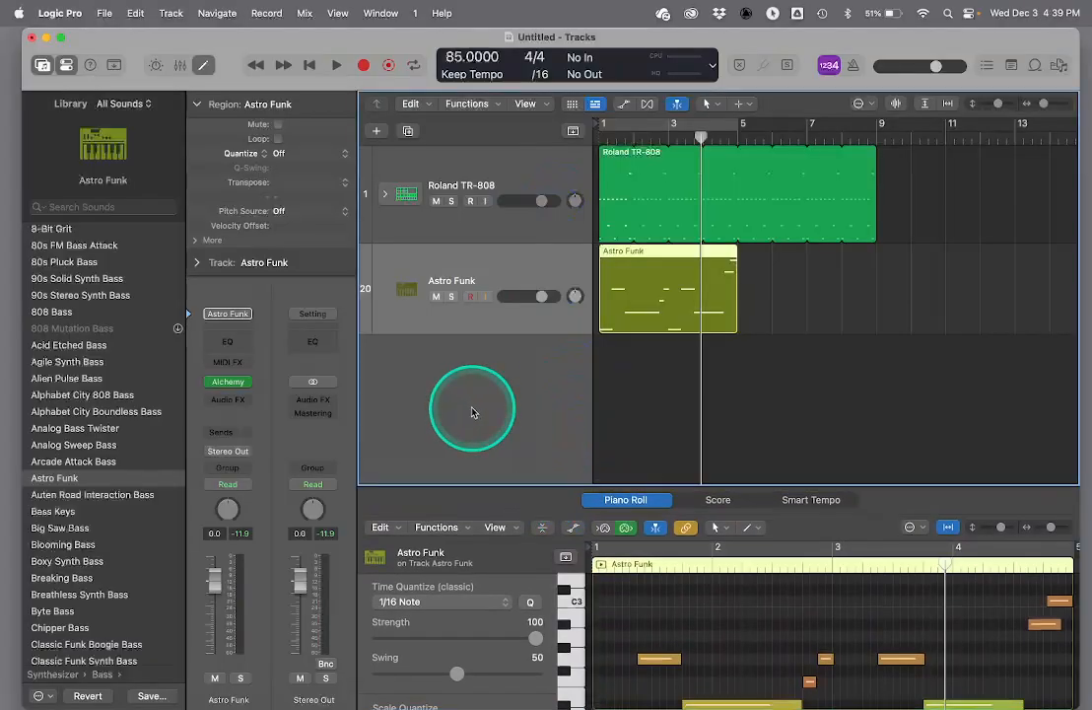
left_click(375, 130)
left_click(847, 575)
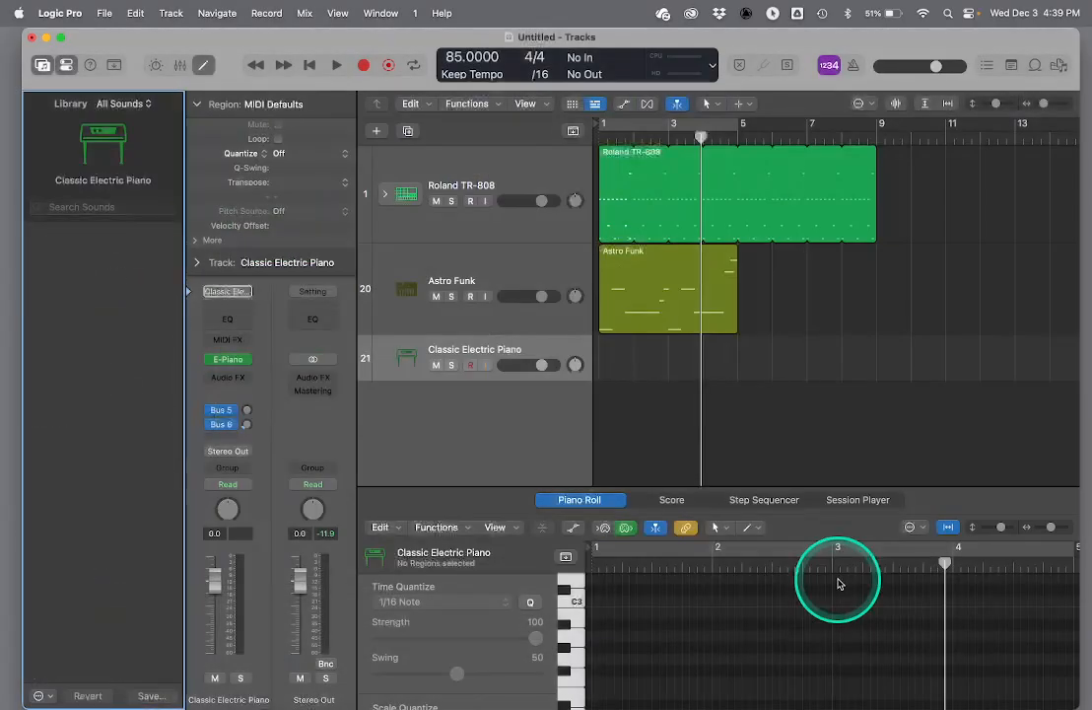
left_click(504, 394)
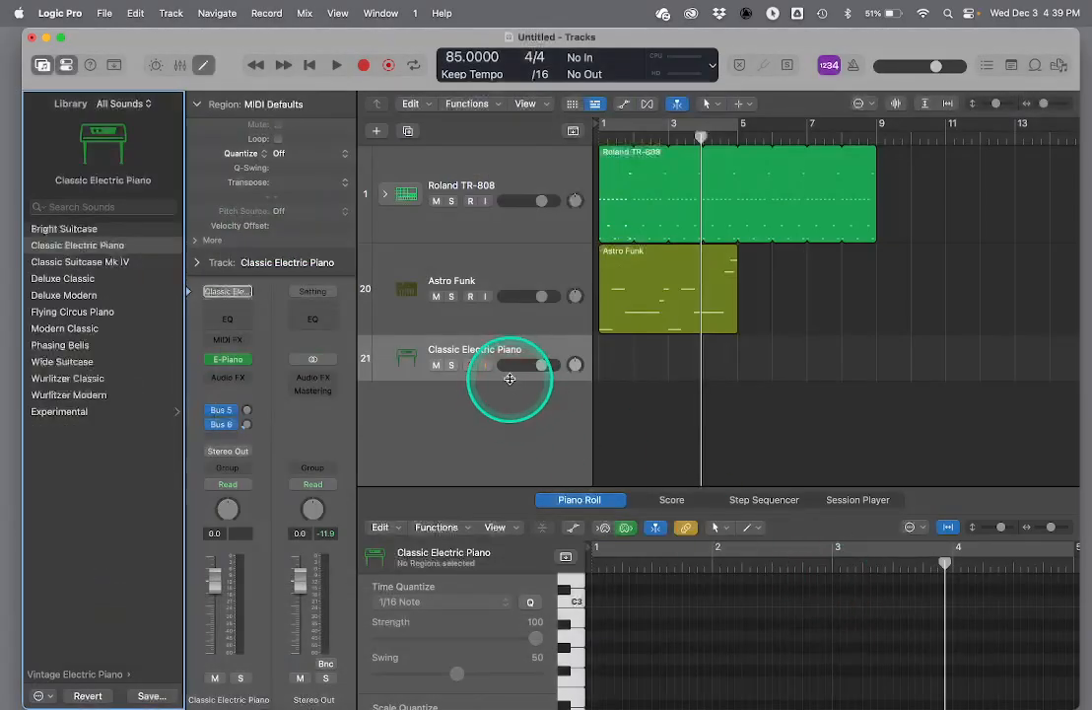
left_click_drag(509, 377, 488, 430)
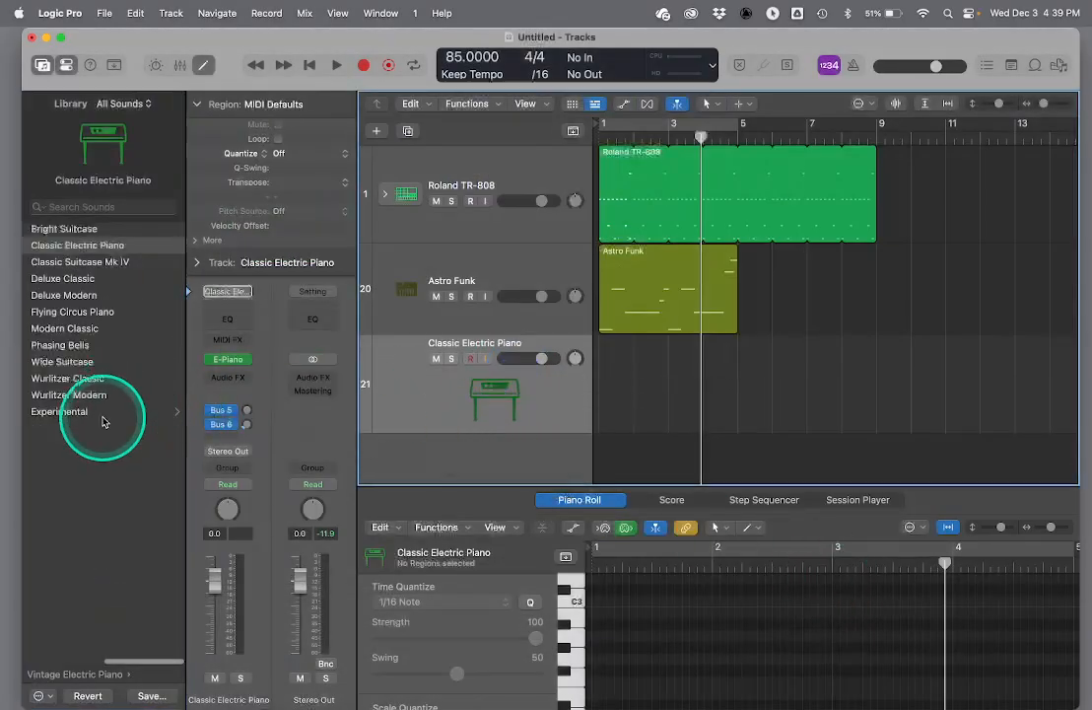
left_click(79, 350)
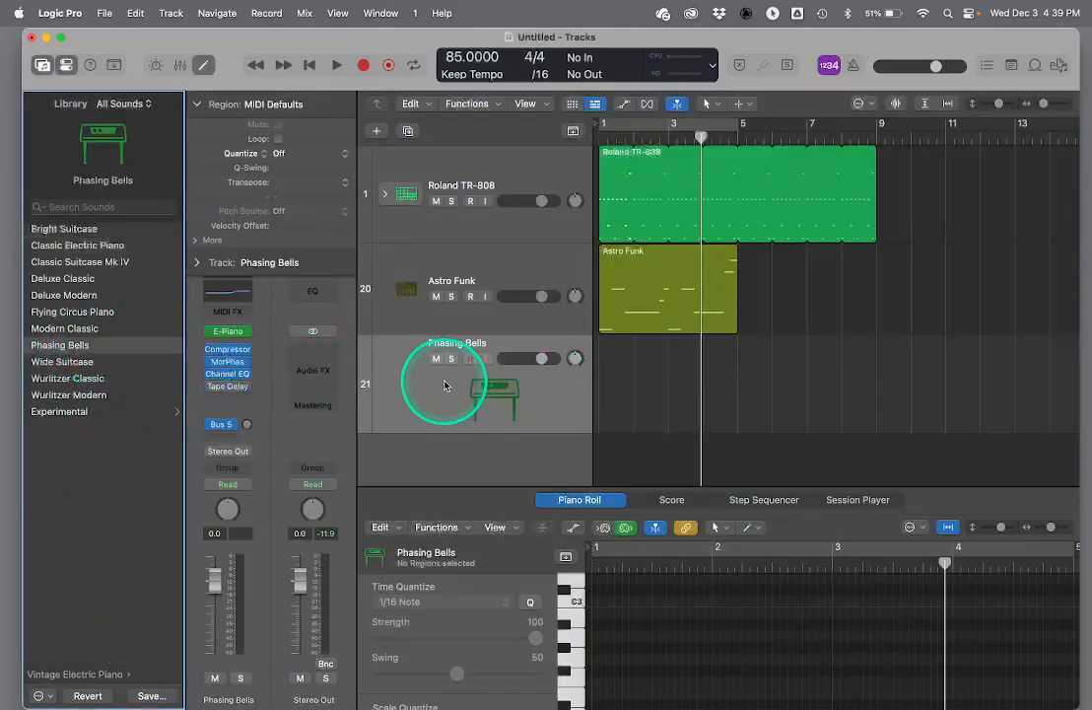
- Record a chord part on the Phasing Bells track from bar 1 and trim the region to end at bar 3
key("Return")
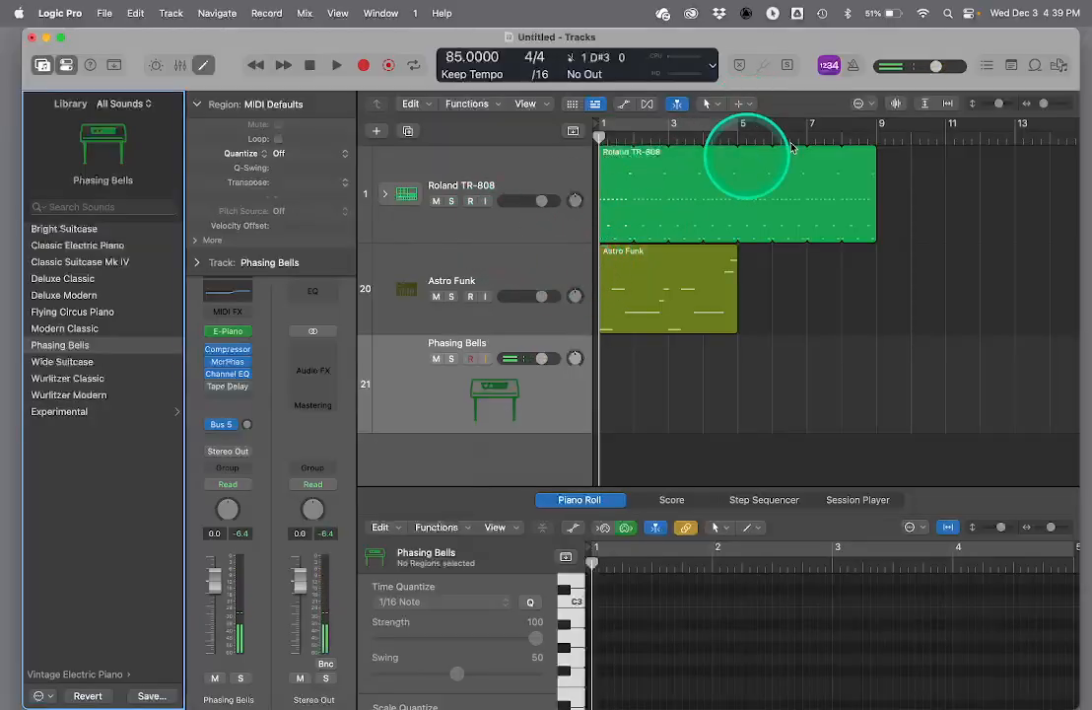
left_click(363, 65)
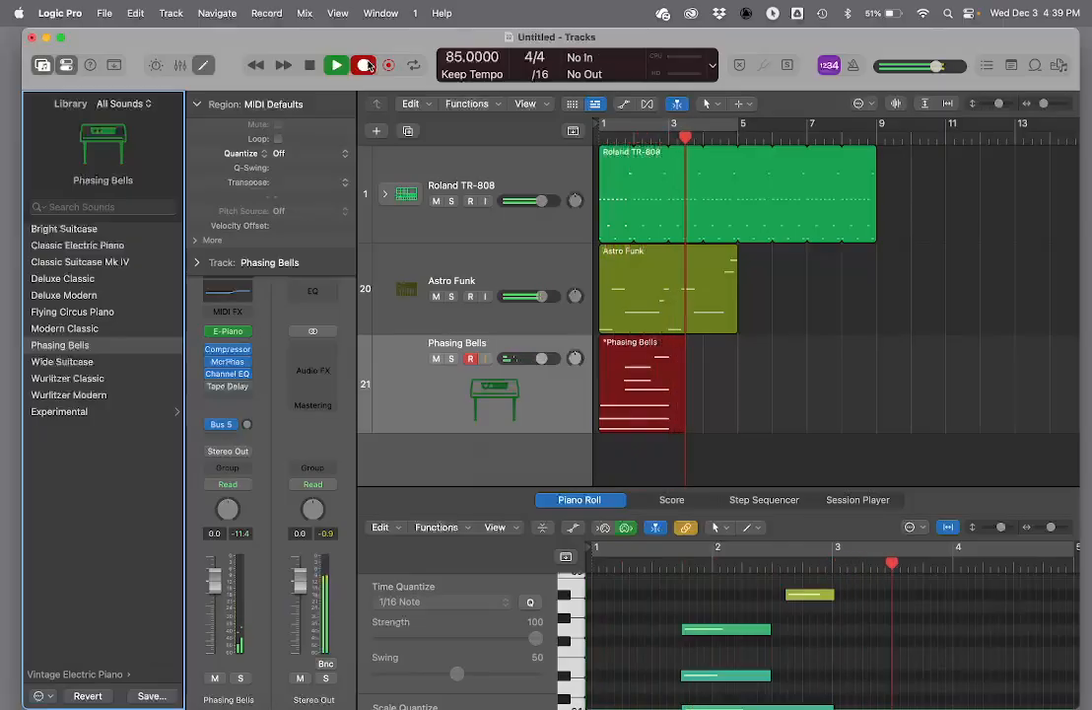
left_click(367, 65)
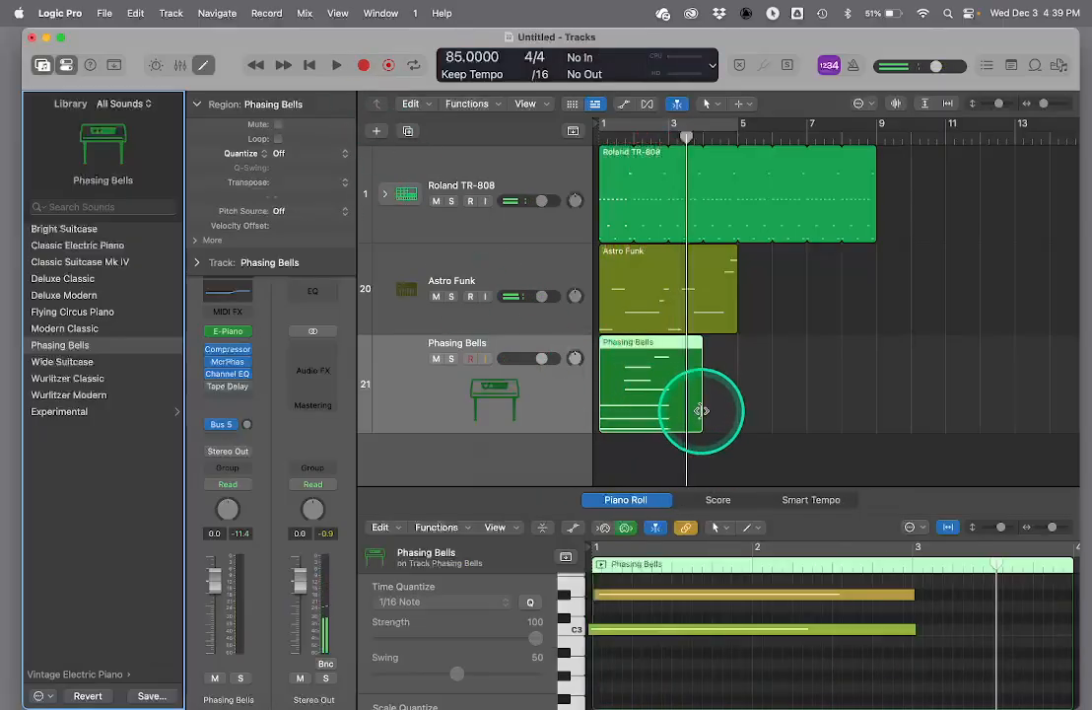
left_click_drag(701, 410, 669, 399)
- Solo the Phasing Bells track and quantize all of its region's notes to 1/16 Note in the Piano Roll
left_click(451, 359)
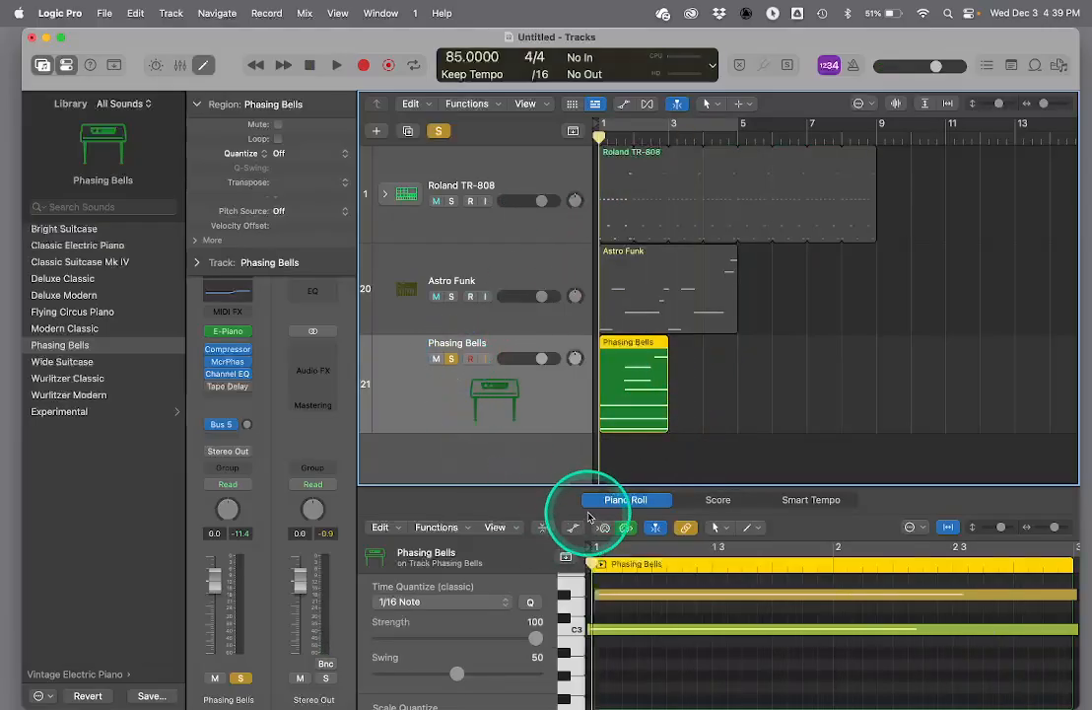
left_click_drag(594, 479, 616, 263)
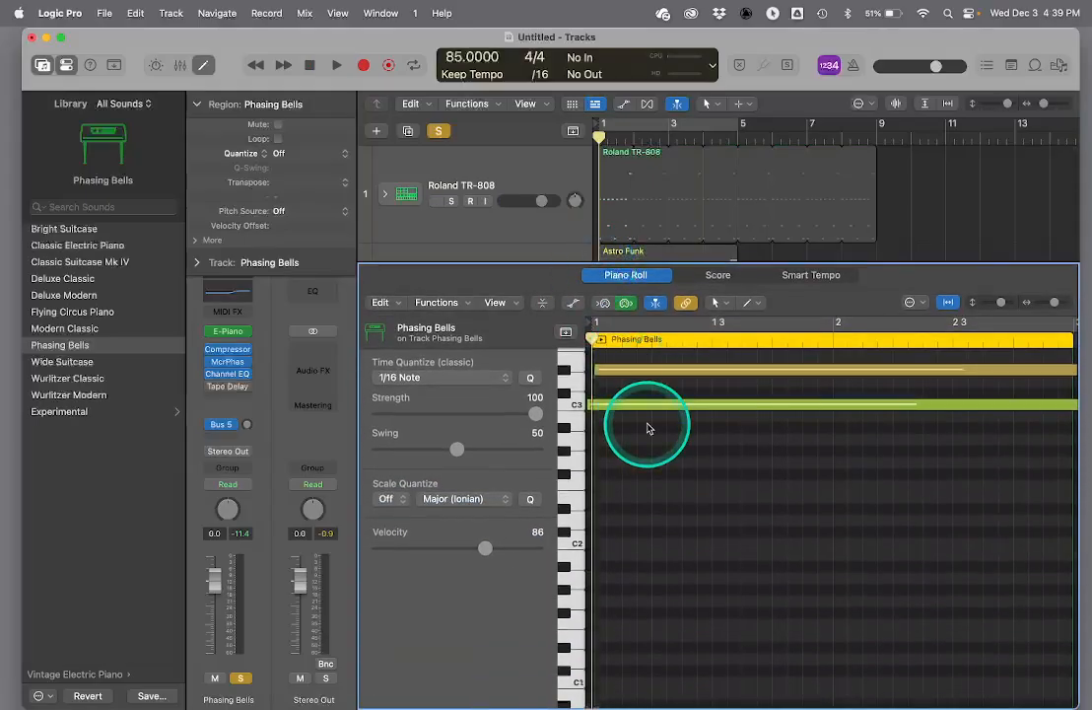
scroll(648, 428, "up", 10)
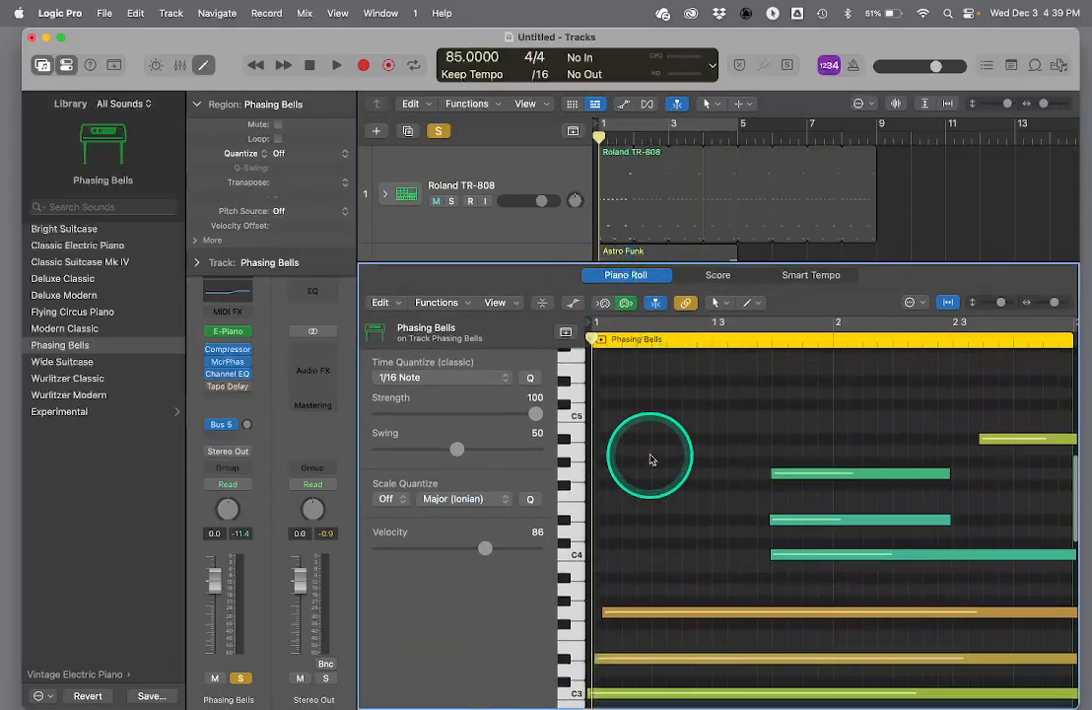
scroll(651, 459, "down", 2)
key("super+a")
left_click(530, 378)
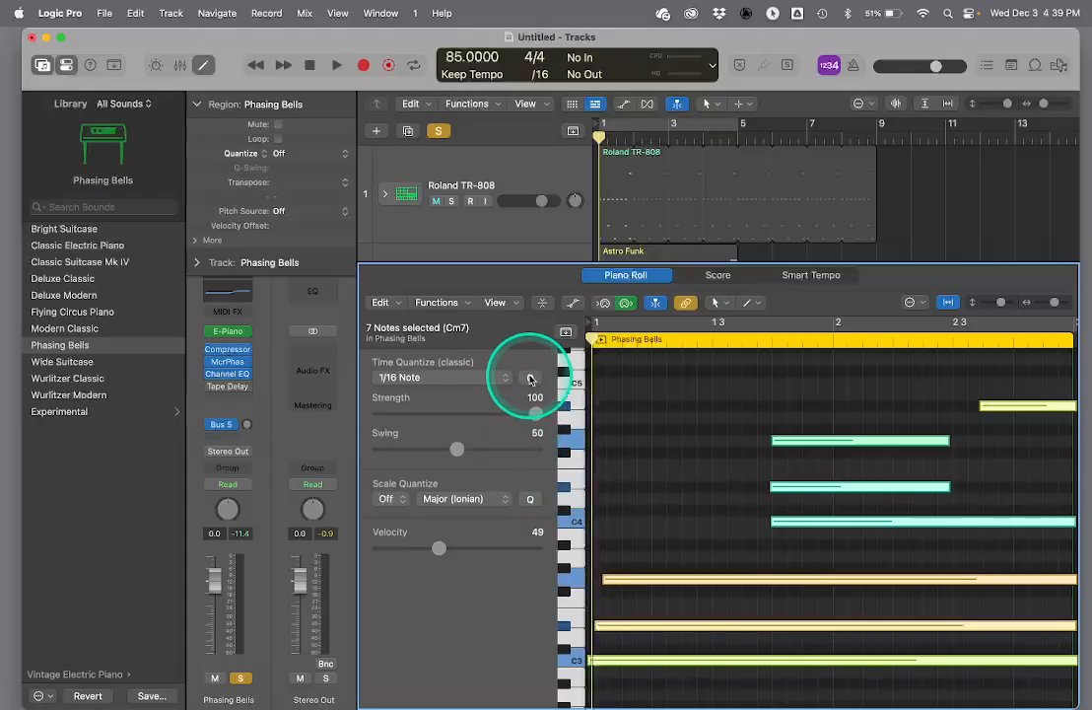
- Move the opening chord's late G3 note to the start of bar 1 and play the soloed part to check it
key("space")
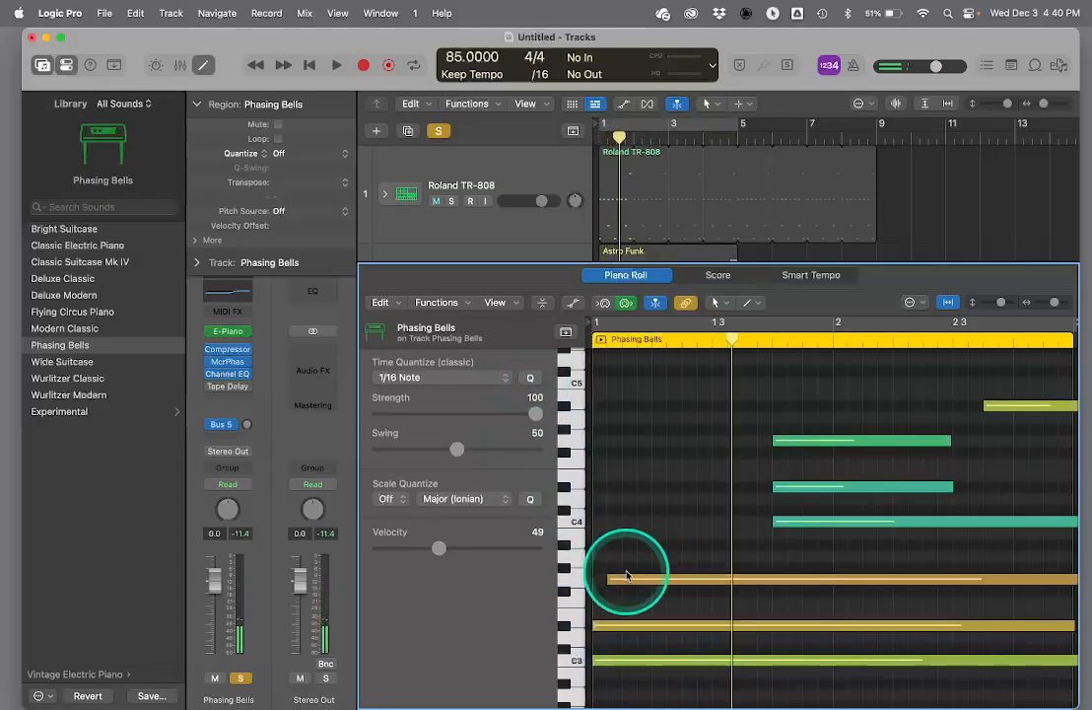
left_click_drag(624, 577, 615, 585)
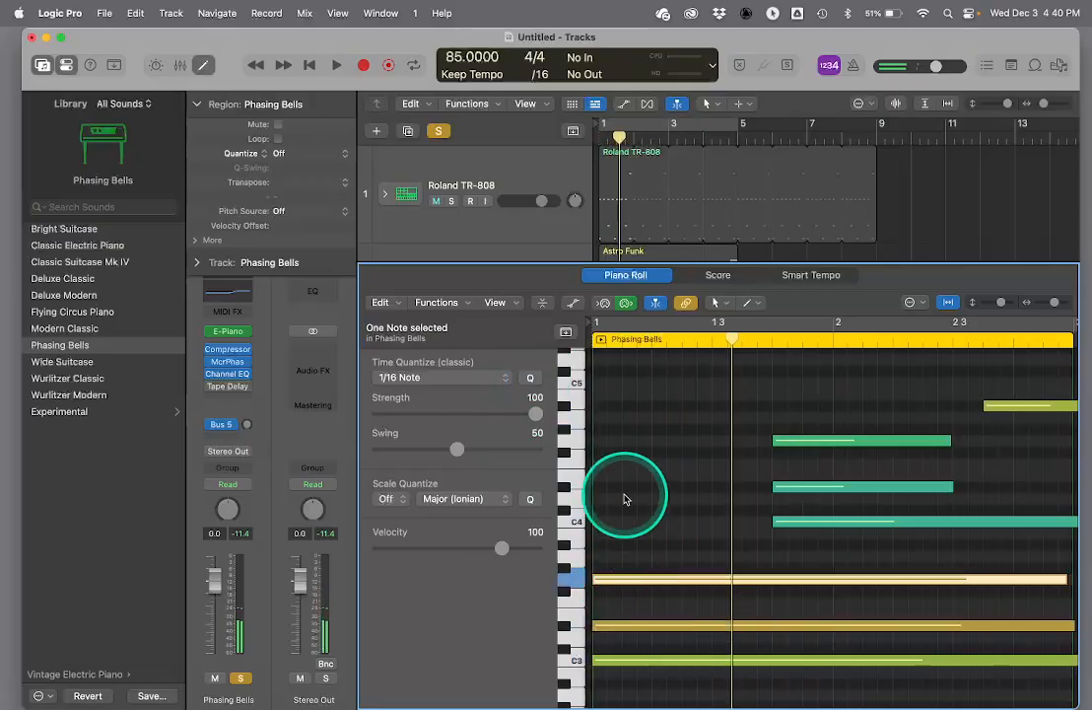
key("space")
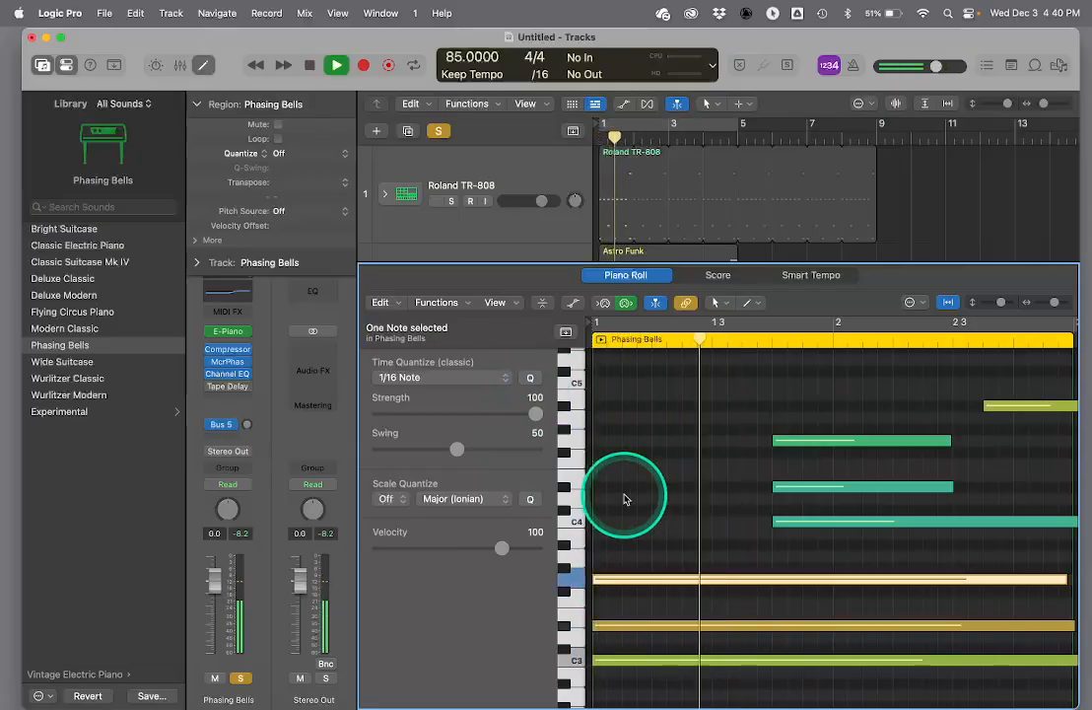
- Close the Piano Roll and loop the Phasing Bells and Astro Funk regions up to bar 9
left_click_drag(463, 263, 469, 410)
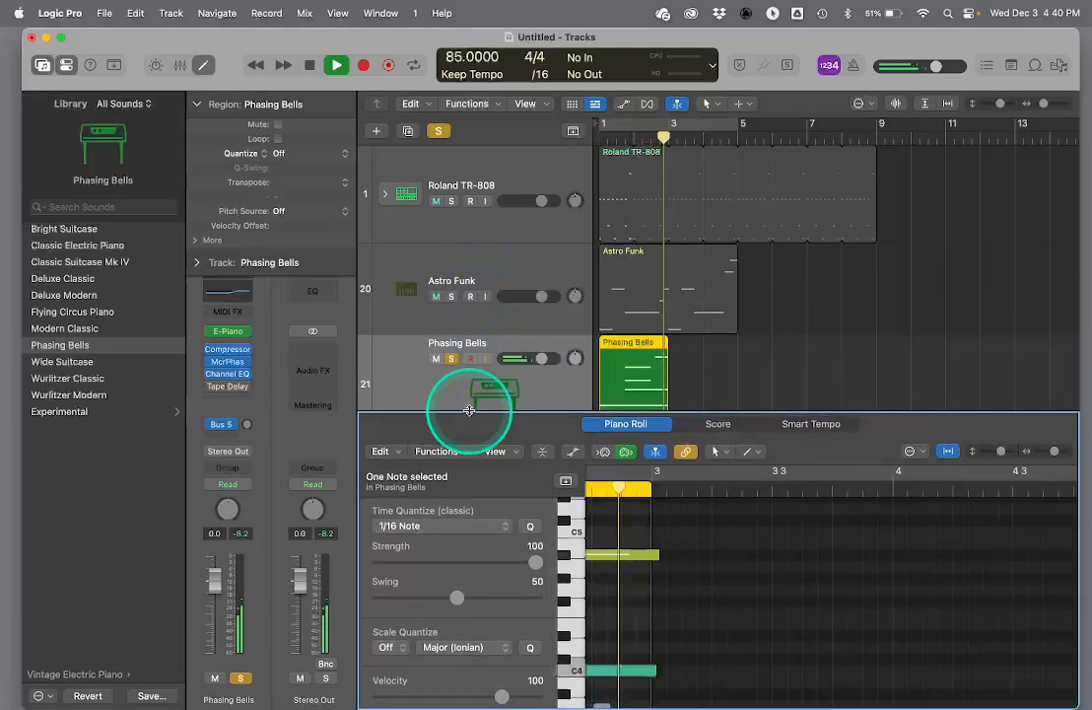
key("p")
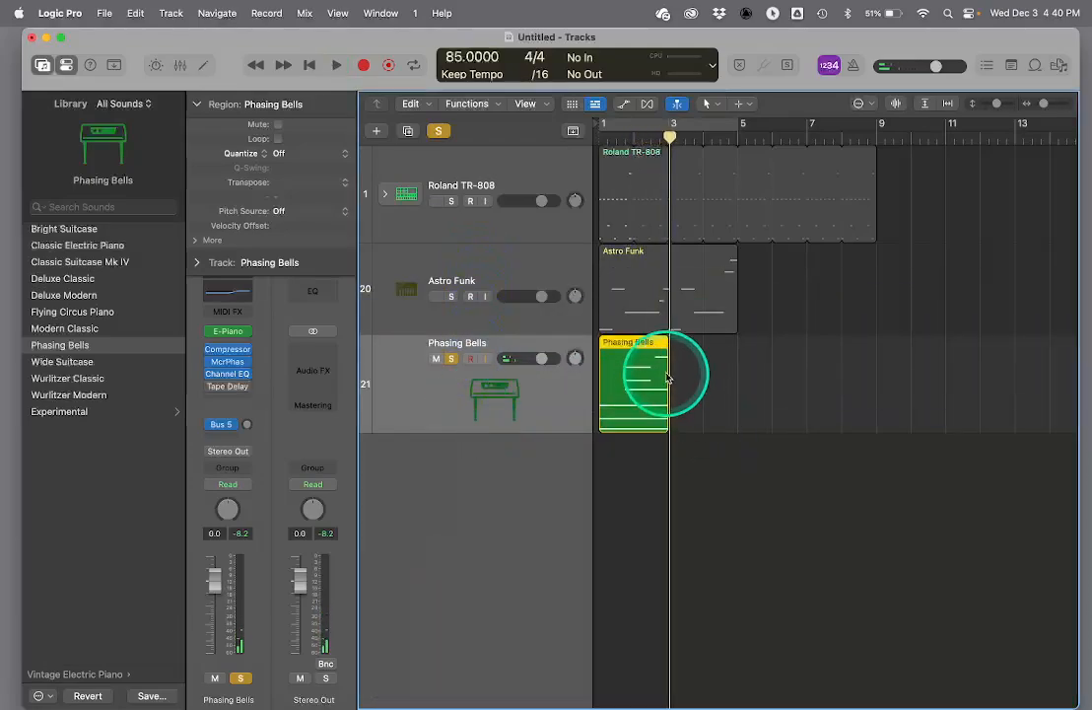
left_click_drag(669, 346, 737, 350)
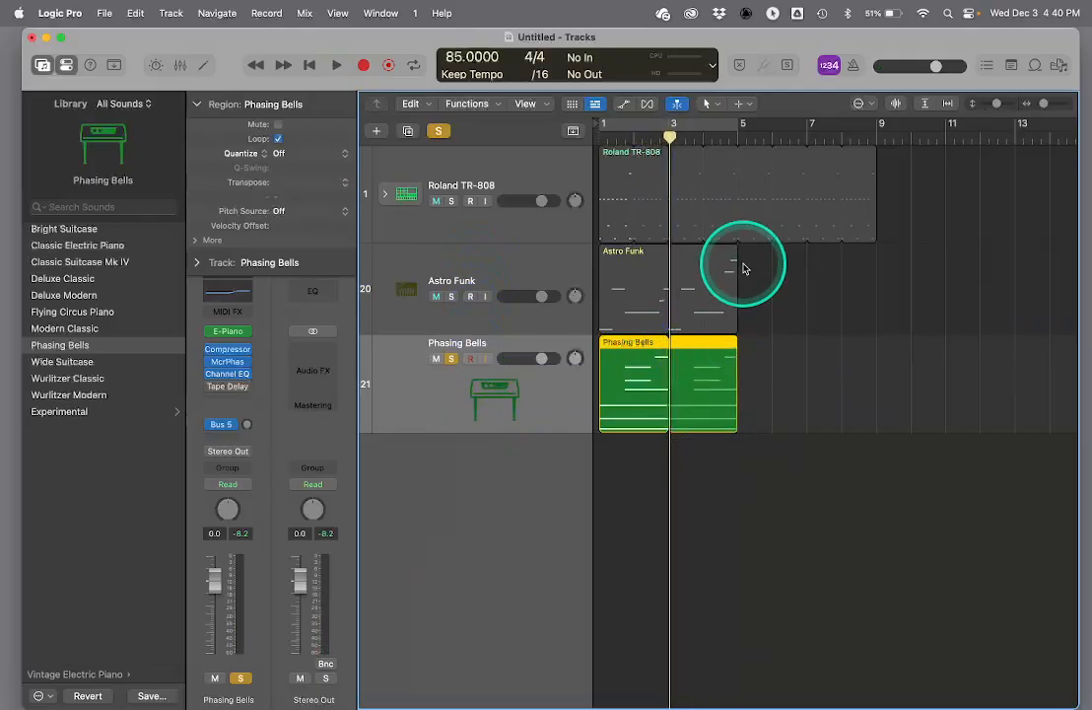
left_click_drag(735, 256, 875, 257)
left_click_drag(738, 350, 873, 344)
- Clear the Phasing Bells solo and play all three tracks together from bar 1
left_click(439, 130)
key("Return")
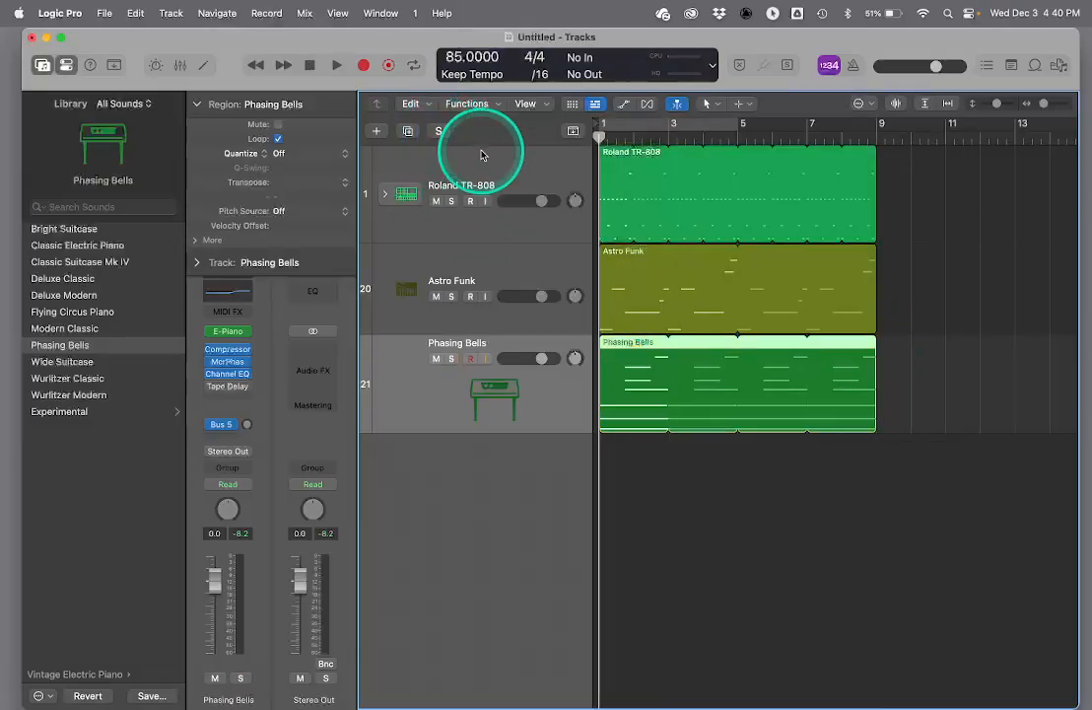
key("space")
- Lower the Phasing Bells track volume to -3.7 dB during playback and hide the Library
left_click_drag(541, 359, 531, 358)
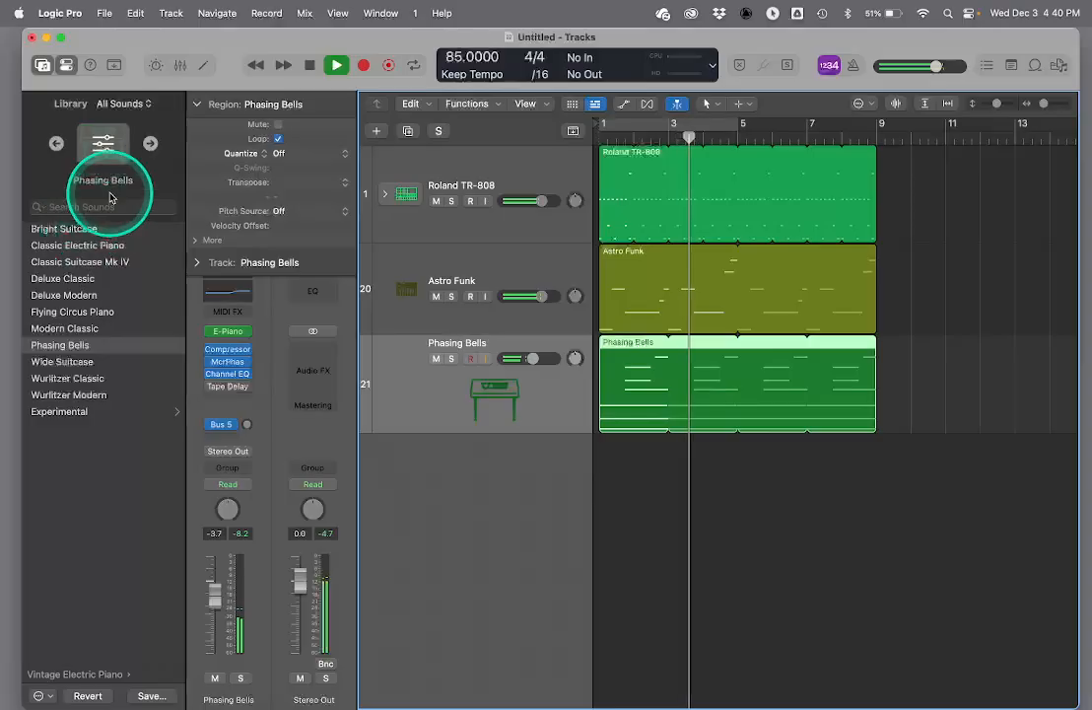
left_click(43, 63)
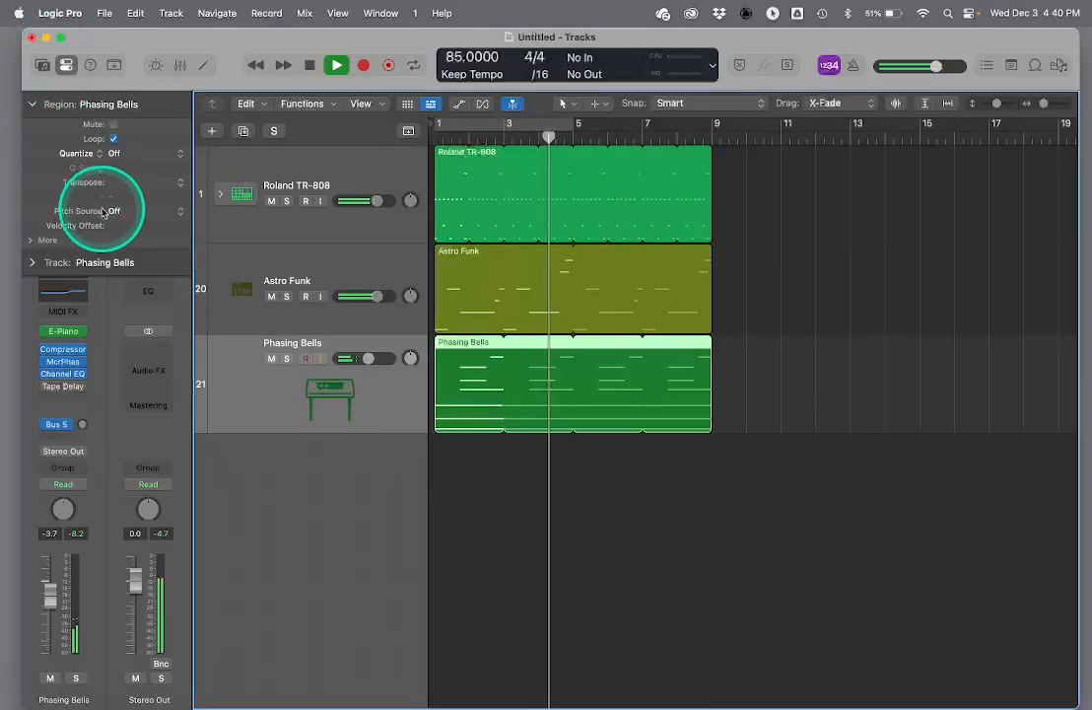
- Enable the Tape Delay on Phasing Bells and set its Wet level to 36% and Feedback to 74%
left_click(62, 386)
left_click_drag(862, 607, 861, 582)
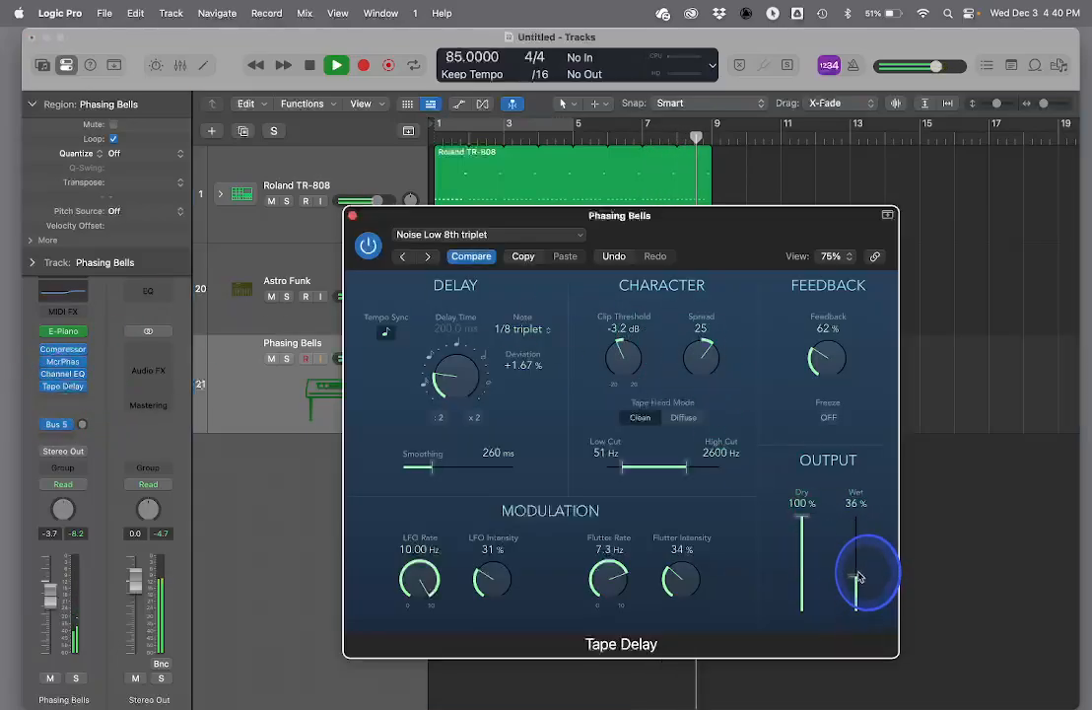
left_click_drag(826, 357, 817, 357)
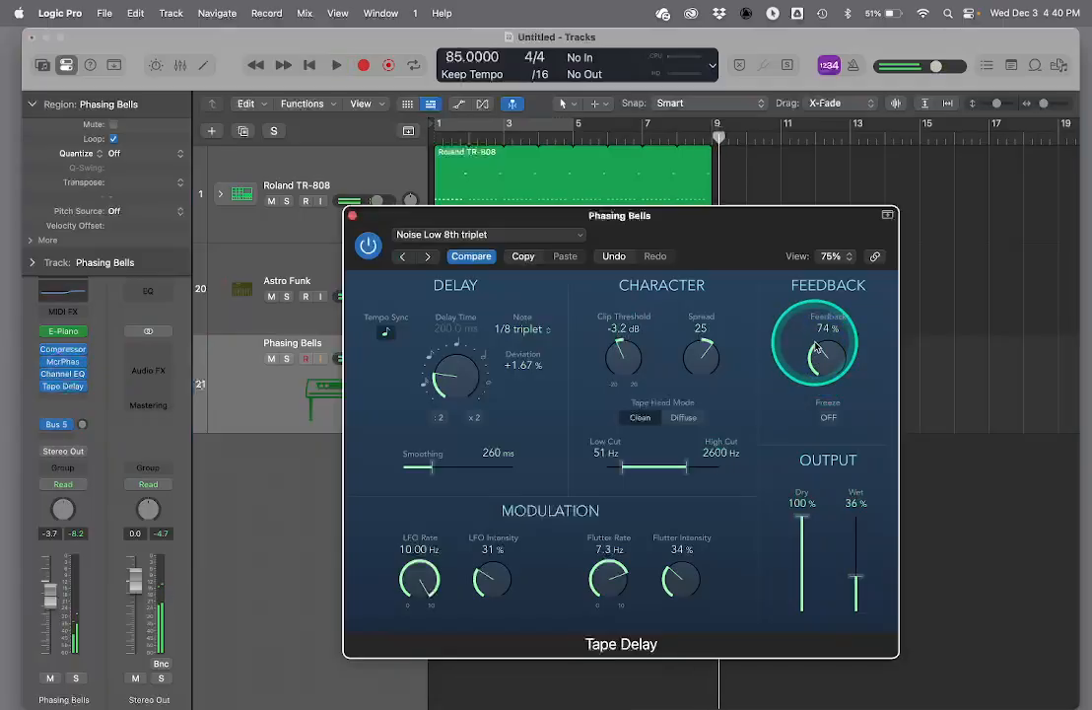
left_click(352, 215)
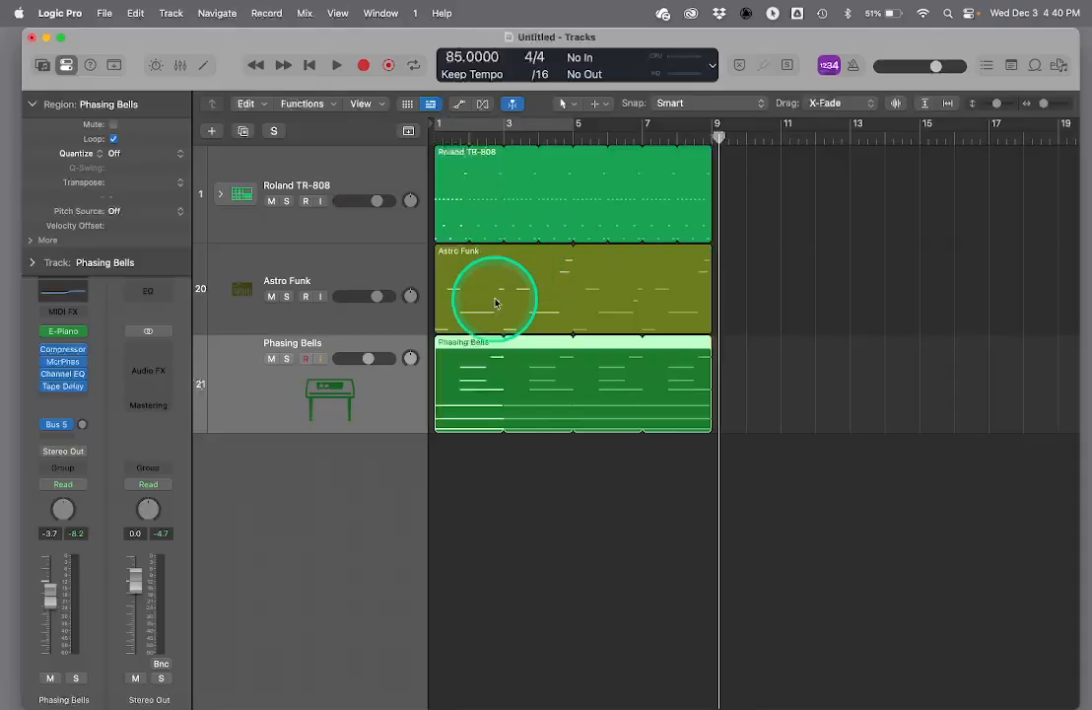
- Add a Channel EQ to the Astro Funk track, leave it at the default preset and close its window
left_click(395, 256)
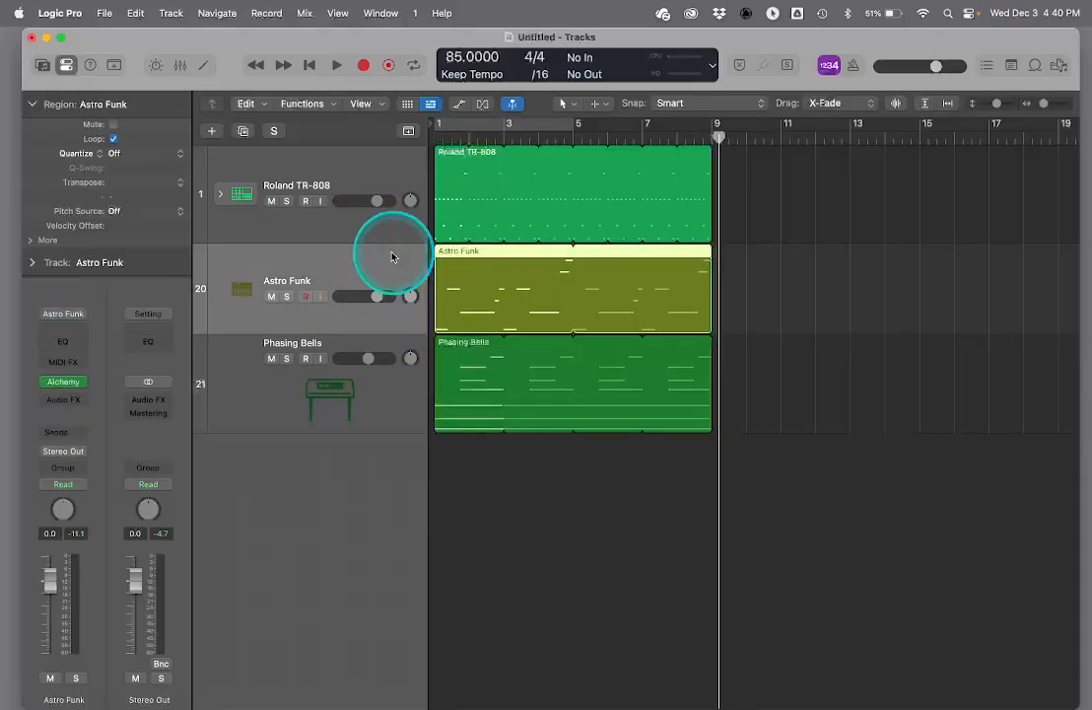
left_click(399, 164)
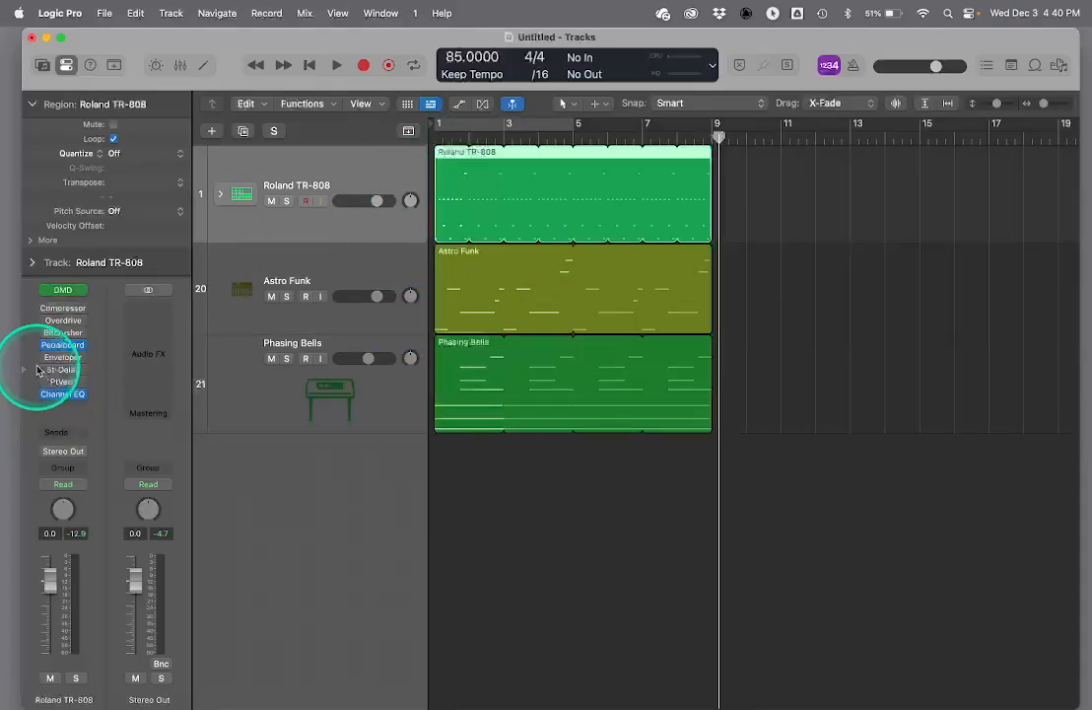
left_click(340, 258)
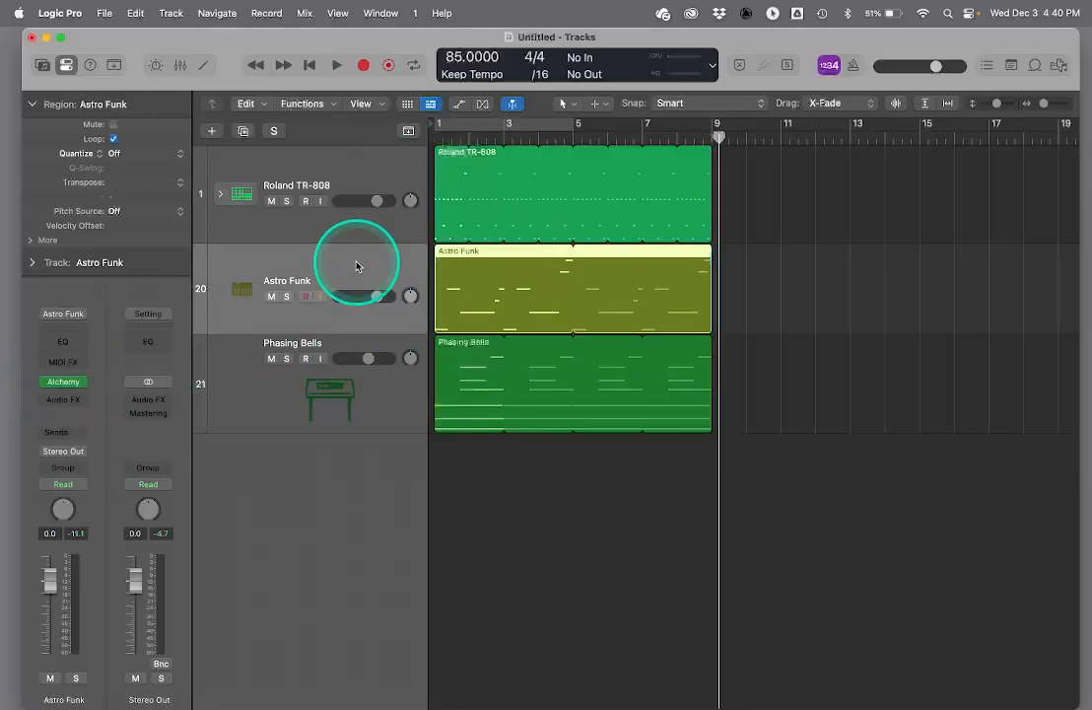
left_click(57, 340)
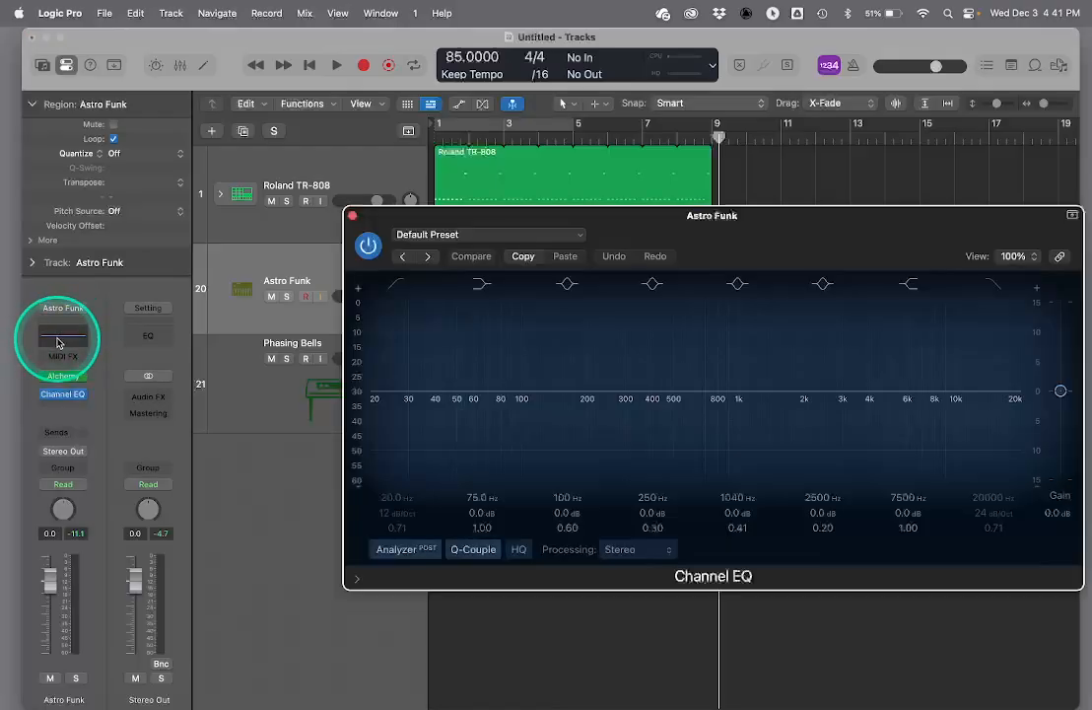
left_click(352, 216)
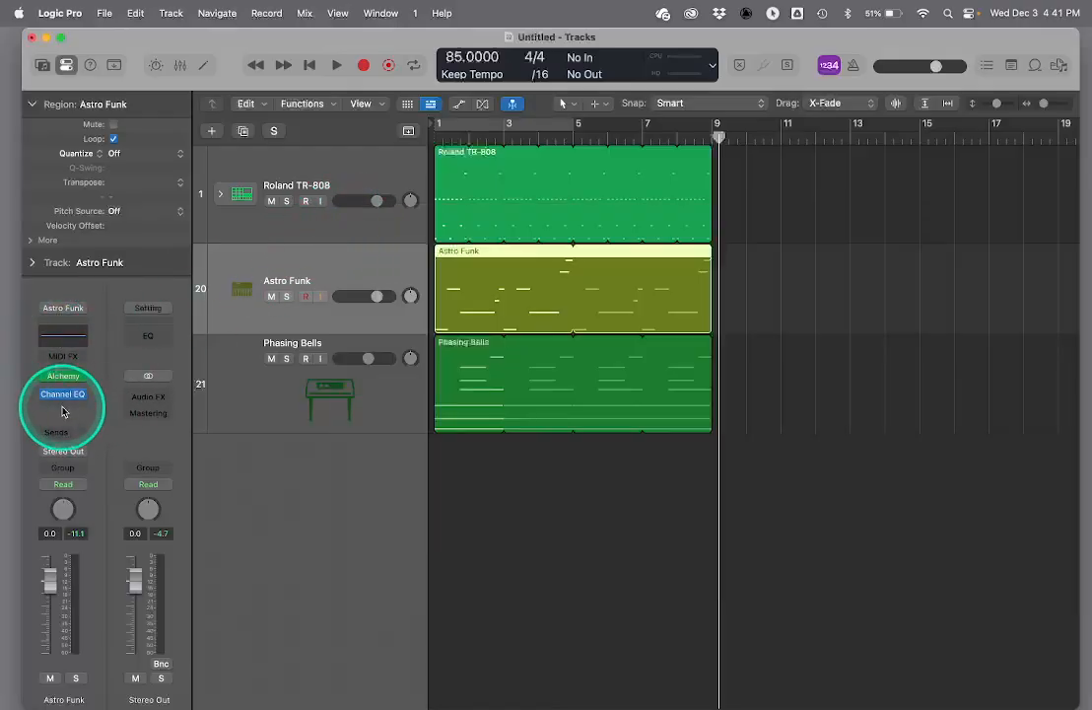
- Insert a stereo ChromaVerb reverb after the Channel EQ on the Astro Funk track
left_click(63, 408)
mouse_move(98, 433)
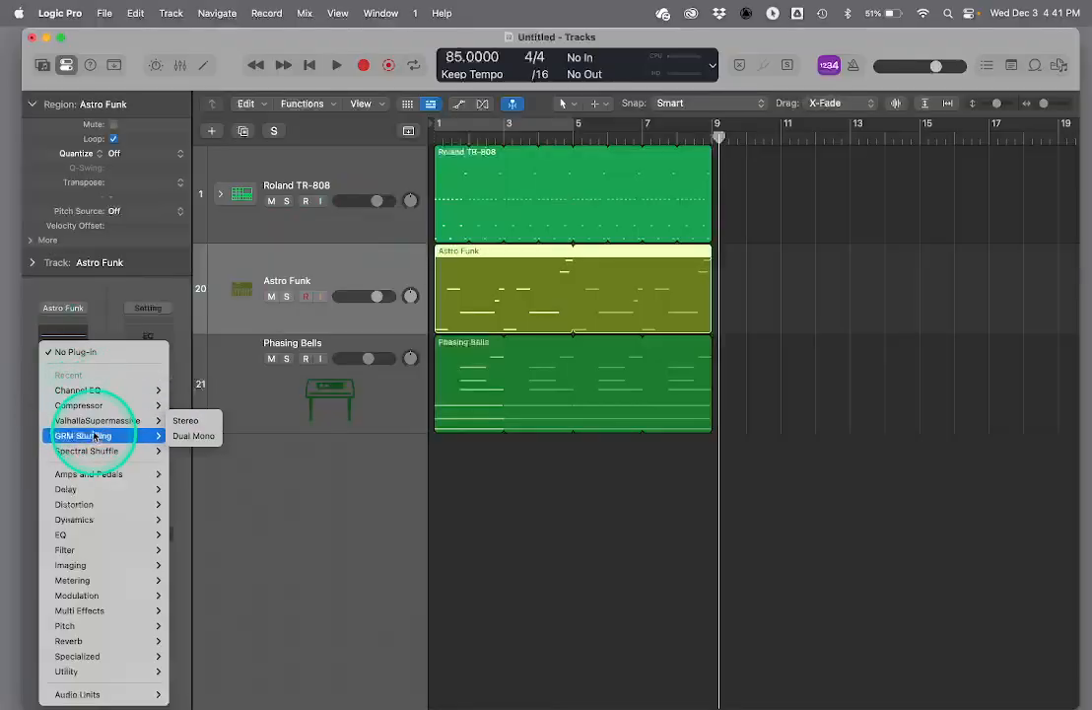
mouse_move(109, 489)
mouse_move(193, 493)
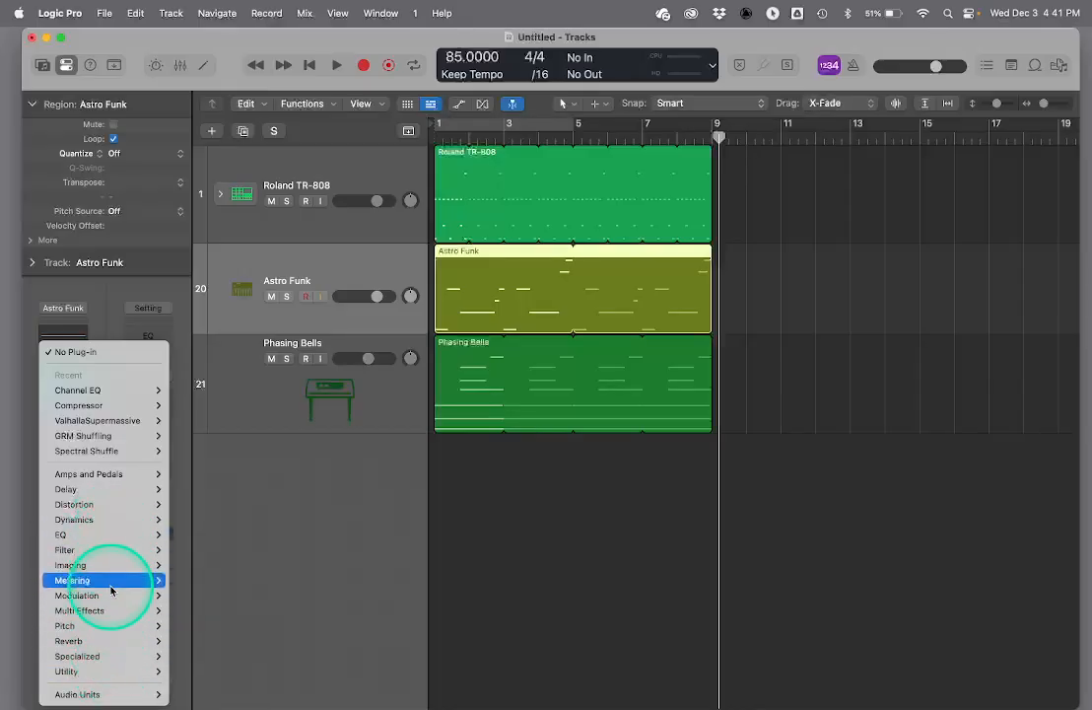
mouse_move(111, 590)
mouse_move(98, 641)
mouse_move(212, 642)
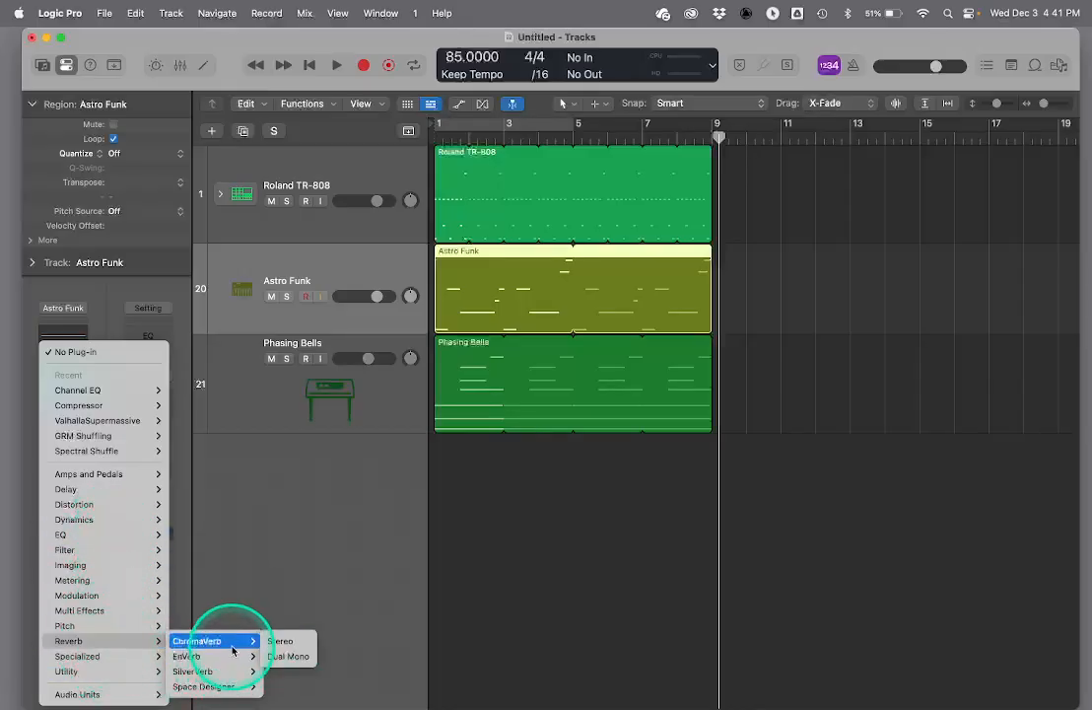
left_click(281, 643)
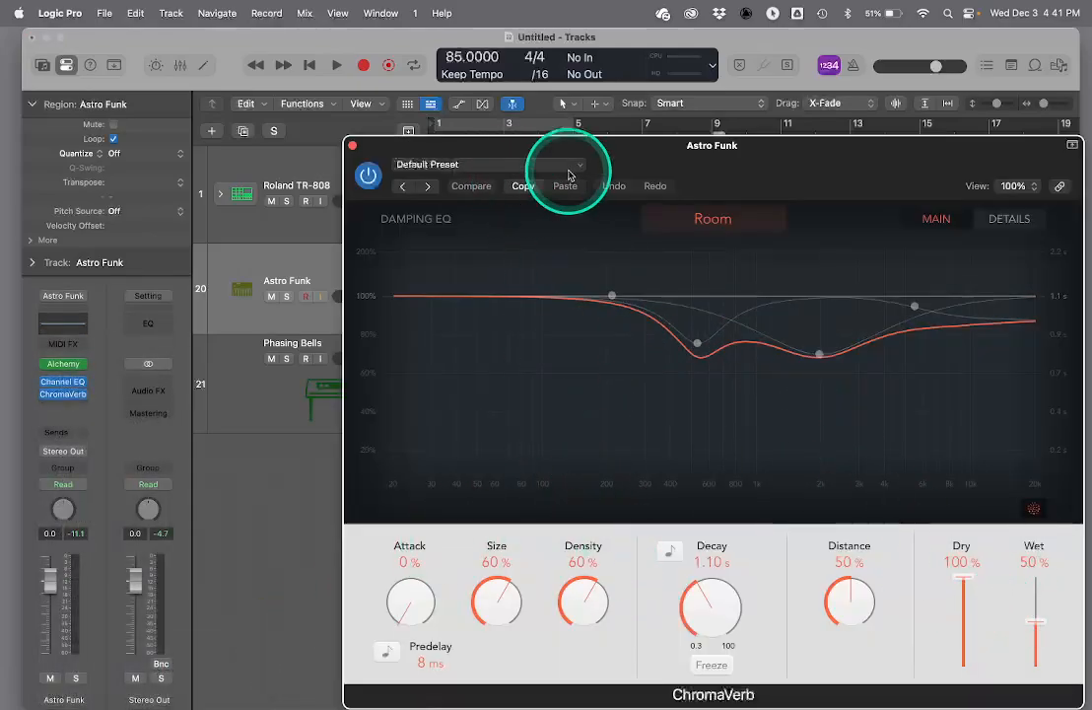
- Choose the Cathedral preset from the Spaces category for the Astro Funk ChromaVerb and close the plug-in window
left_click(538, 163)
mouse_move(519, 527)
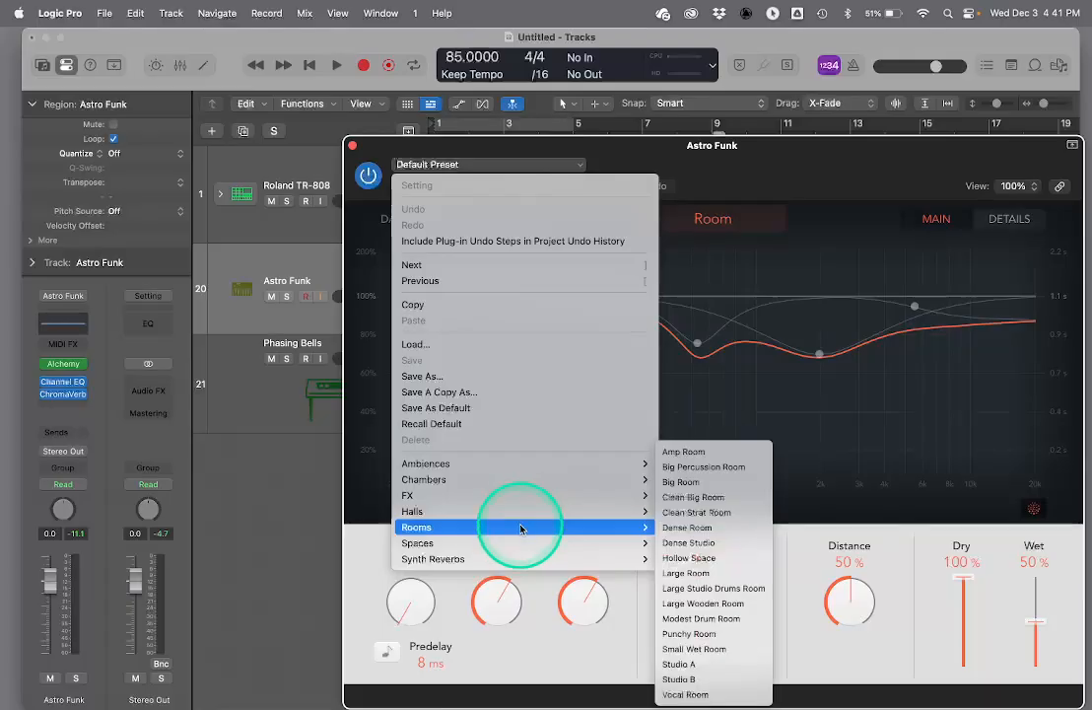
mouse_move(548, 542)
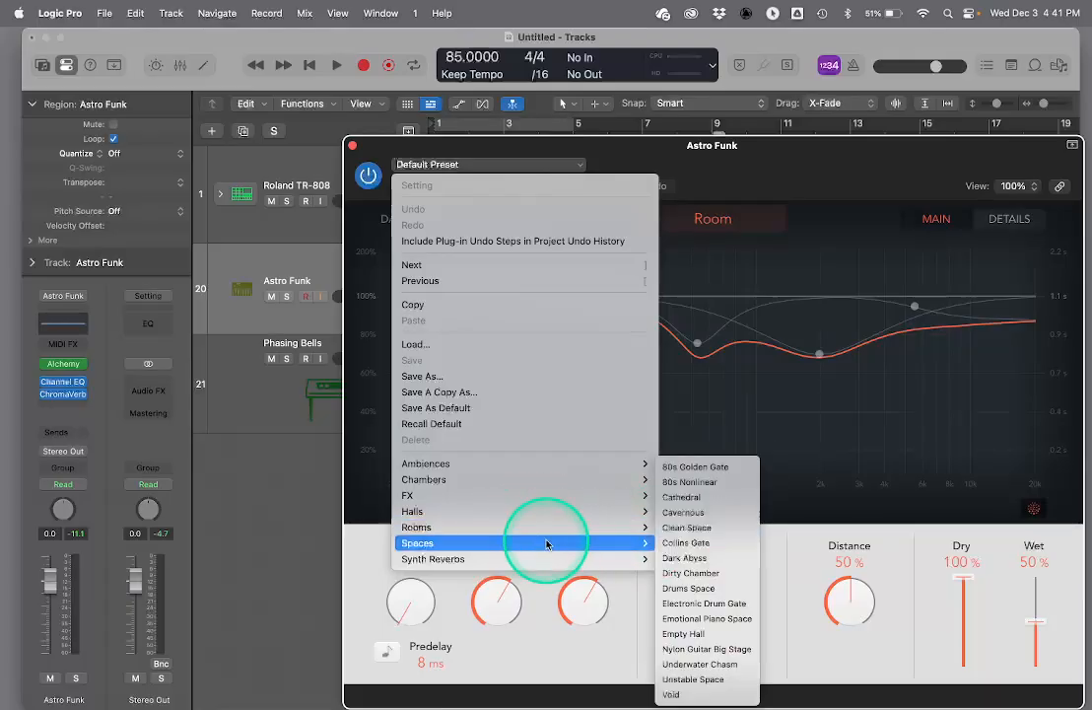
left_click(696, 501)
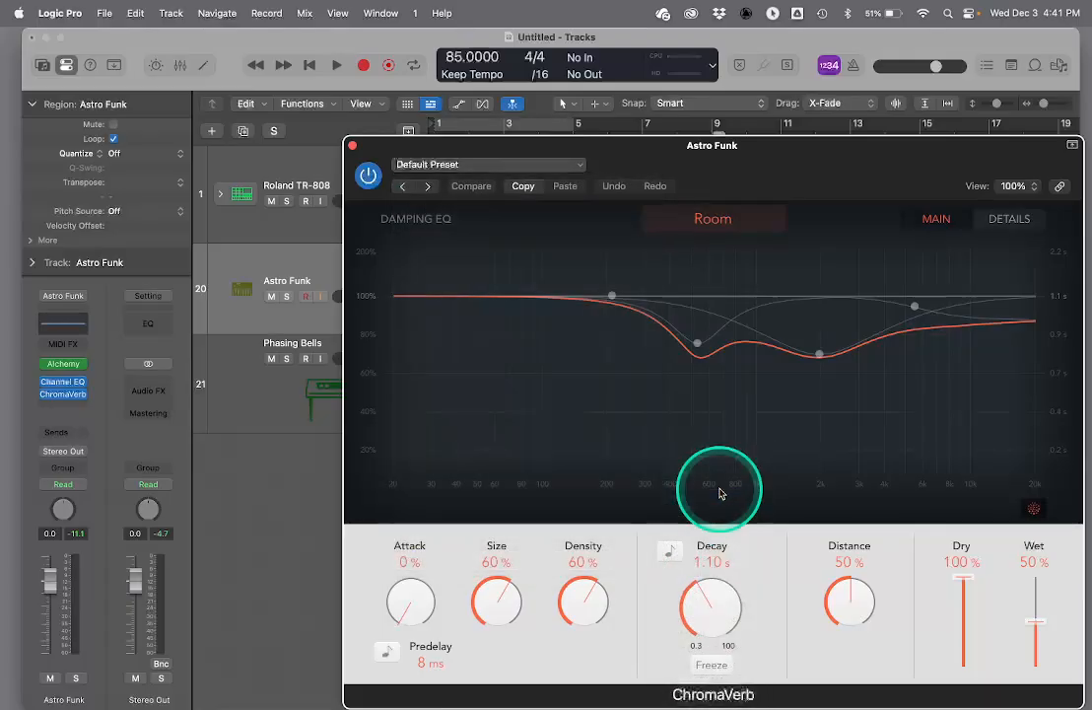
left_click(352, 145)
- Play all three tracks from bar 1 and lower the Phasing Bells track volume slightly further during playback
key("Return")
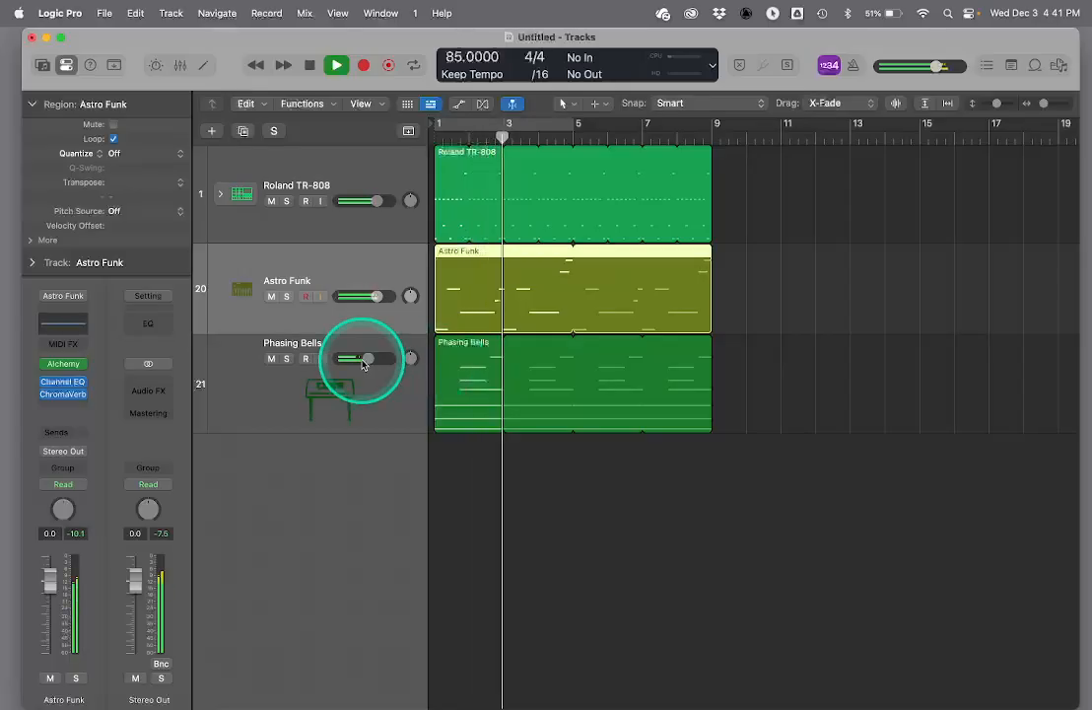
left_click_drag(366, 358, 351, 358)
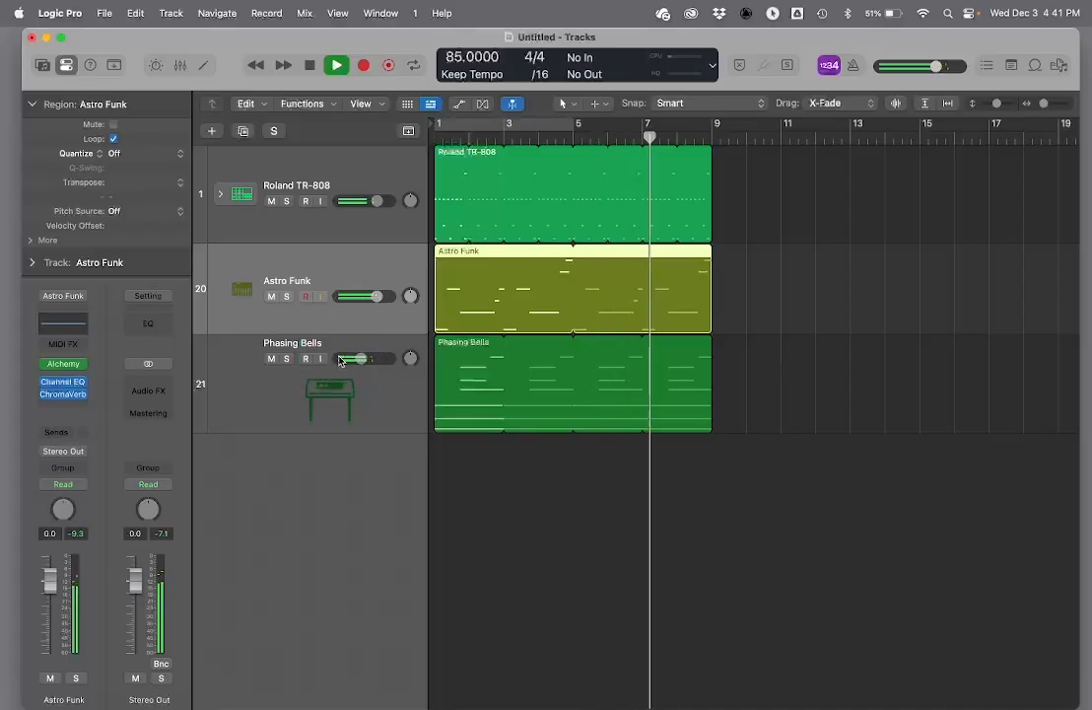
left_click(669, 203)
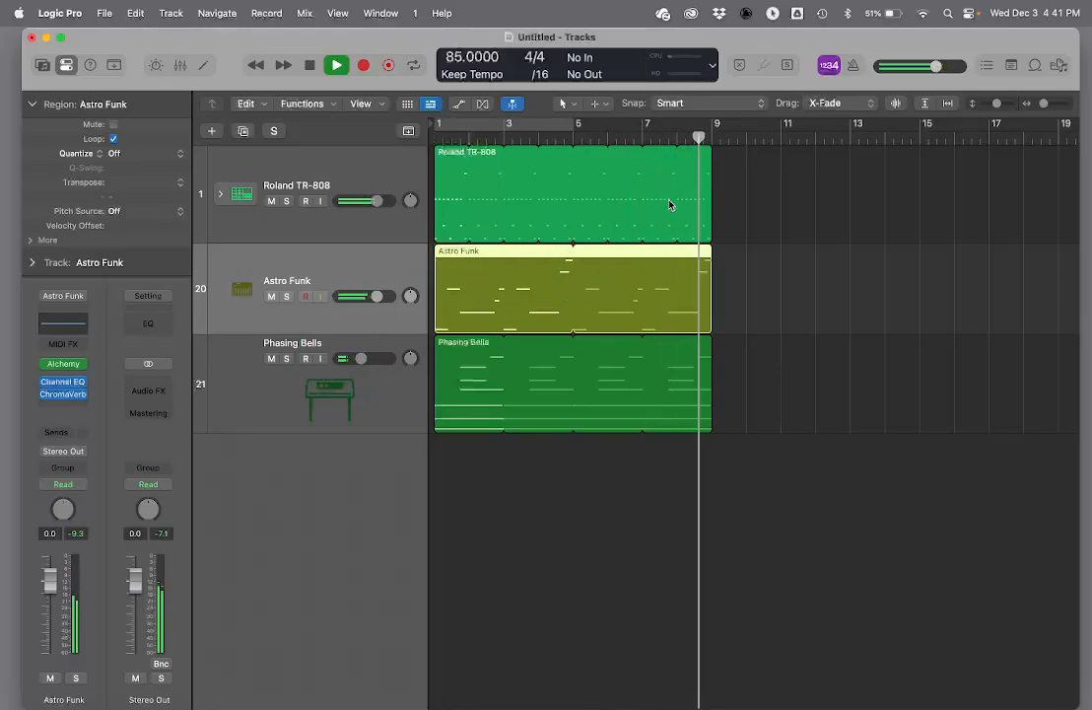
left_click(559, 175)
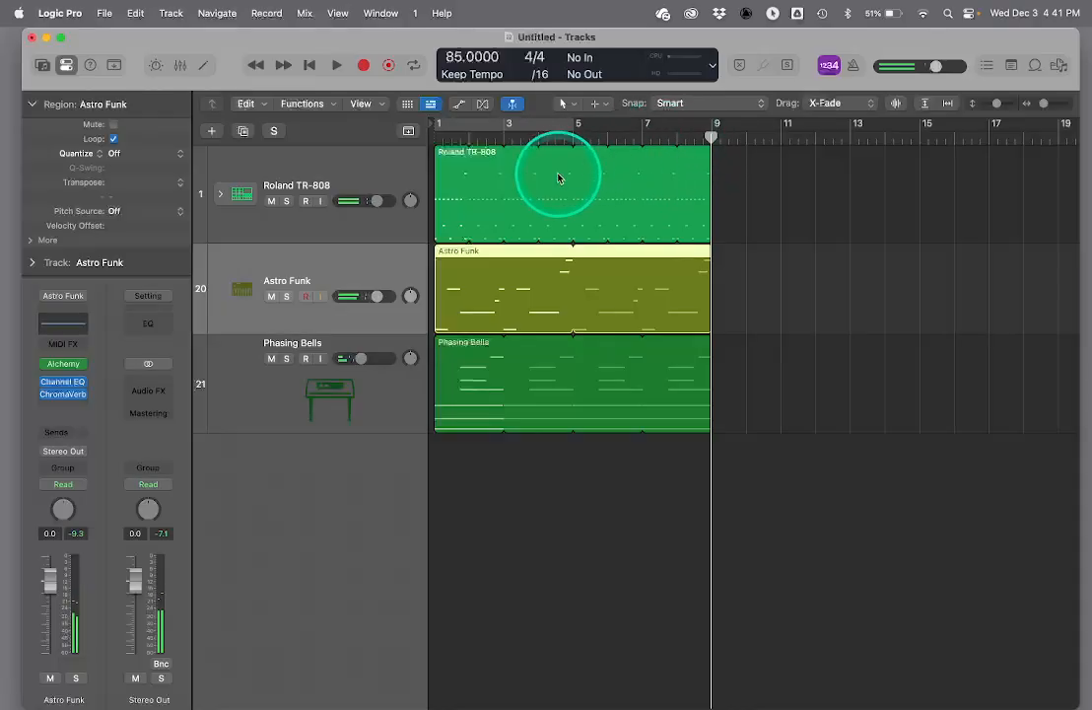
left_click(514, 277)
left_click(517, 394)
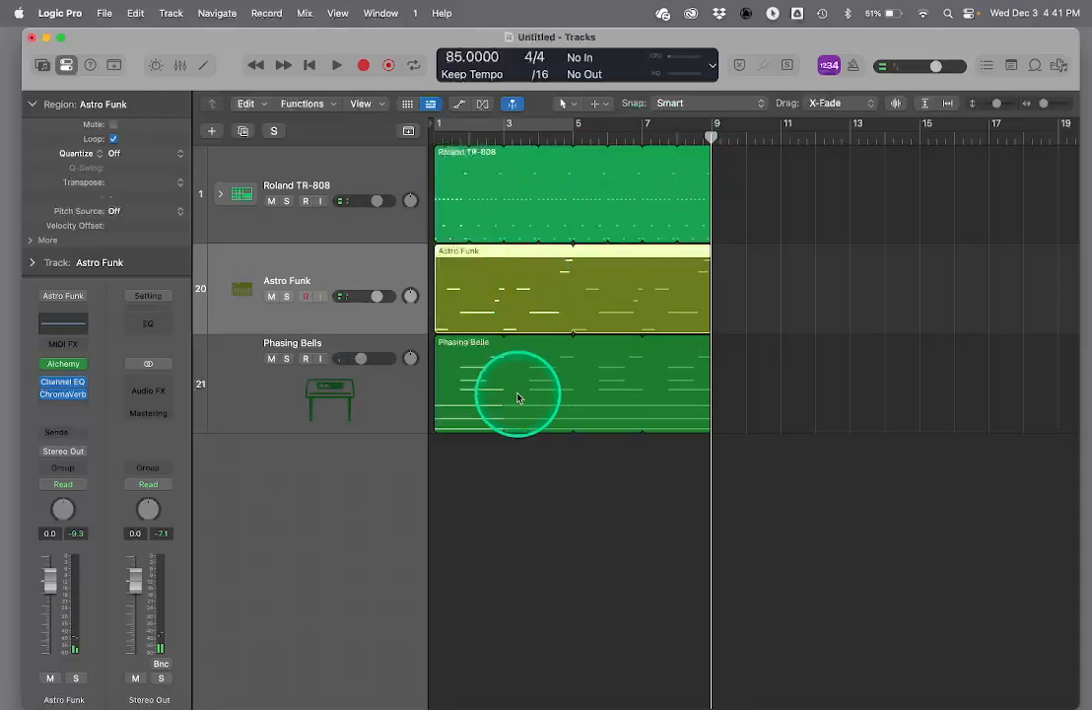
left_click(593, 515)
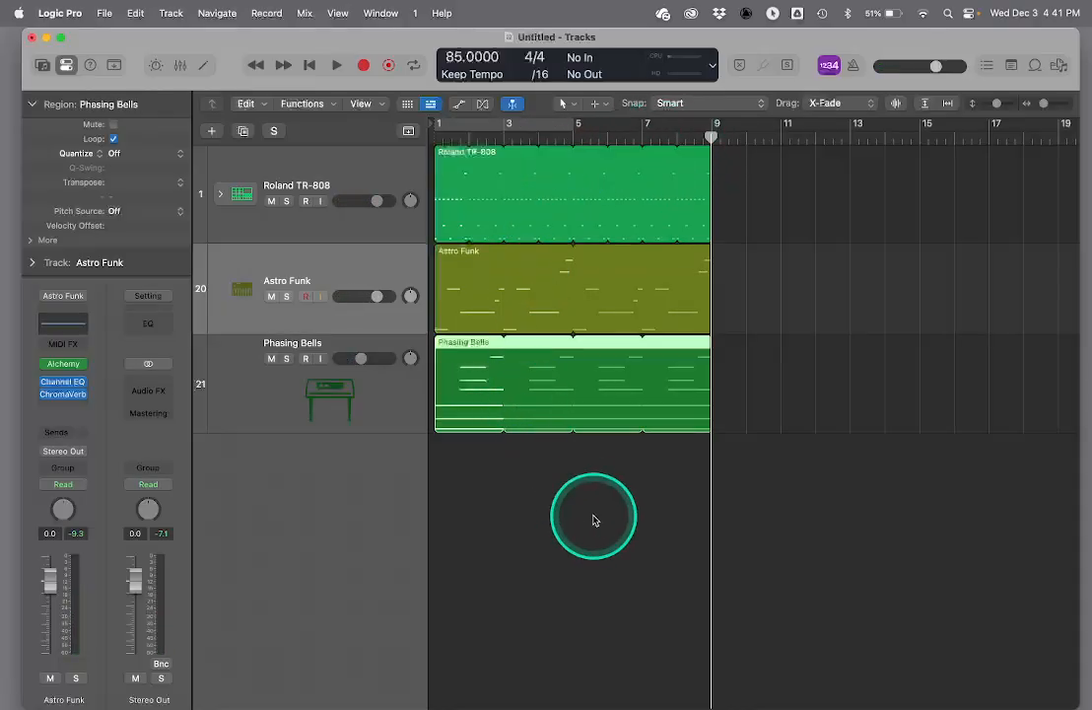
left_click(722, 358)
left_click(661, 453)
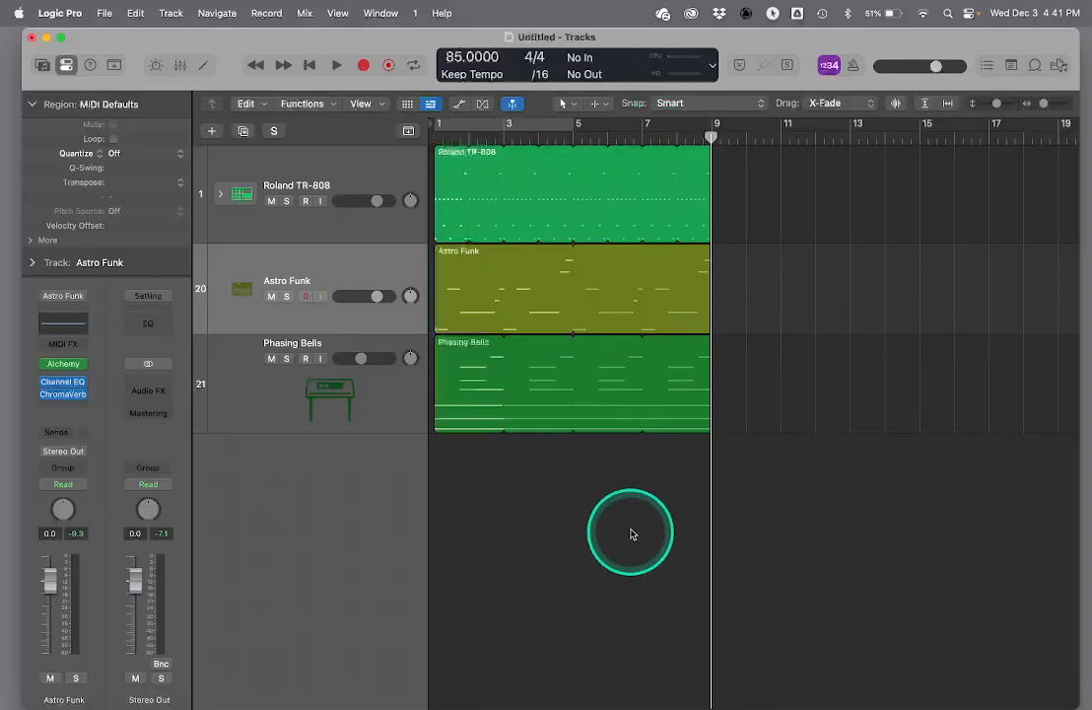